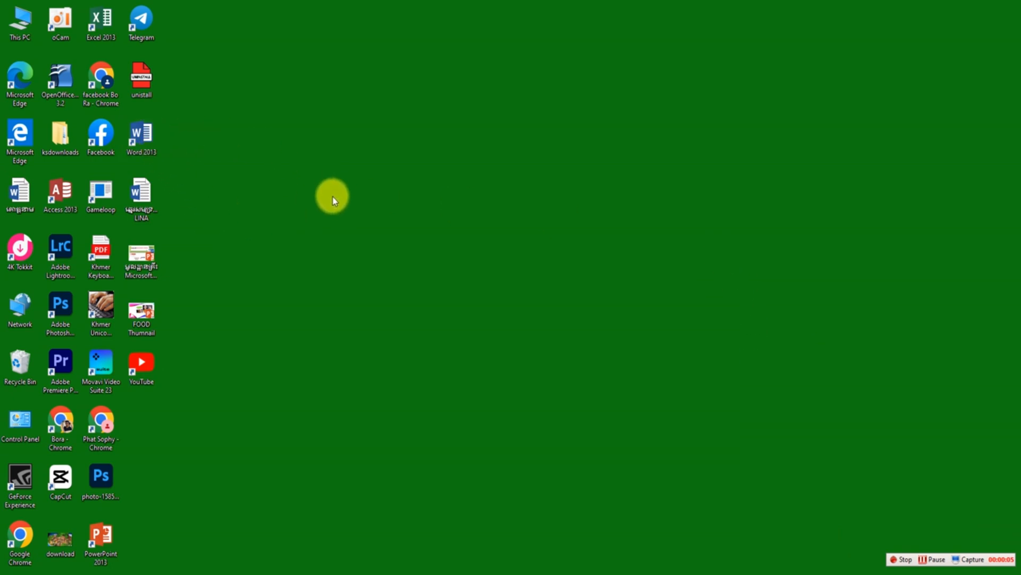
# - Open Word 2013 with a new blank document and close the Navigation pane
pyautogui.doubleClick(146, 149)
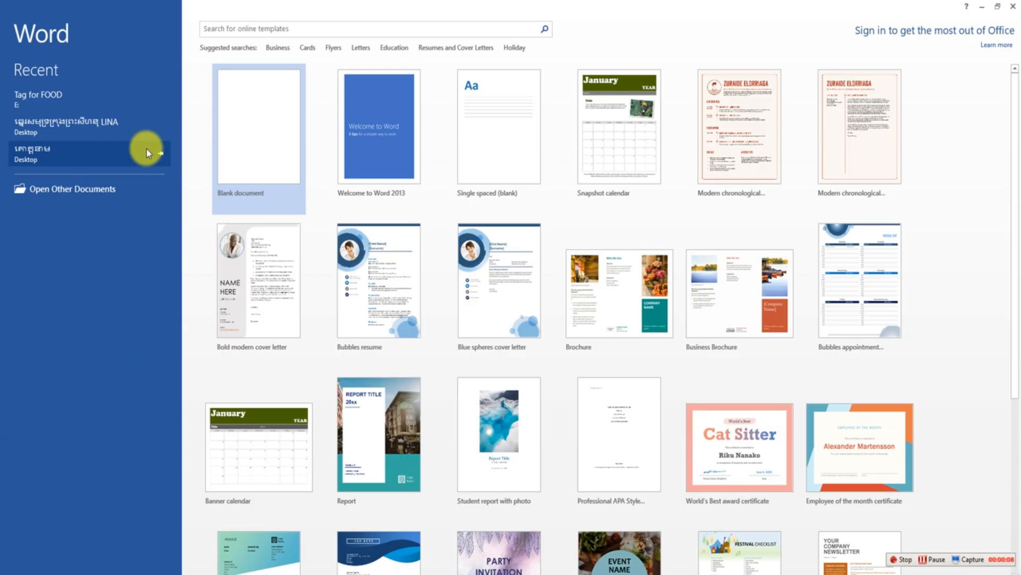
pyautogui.click(253, 139)
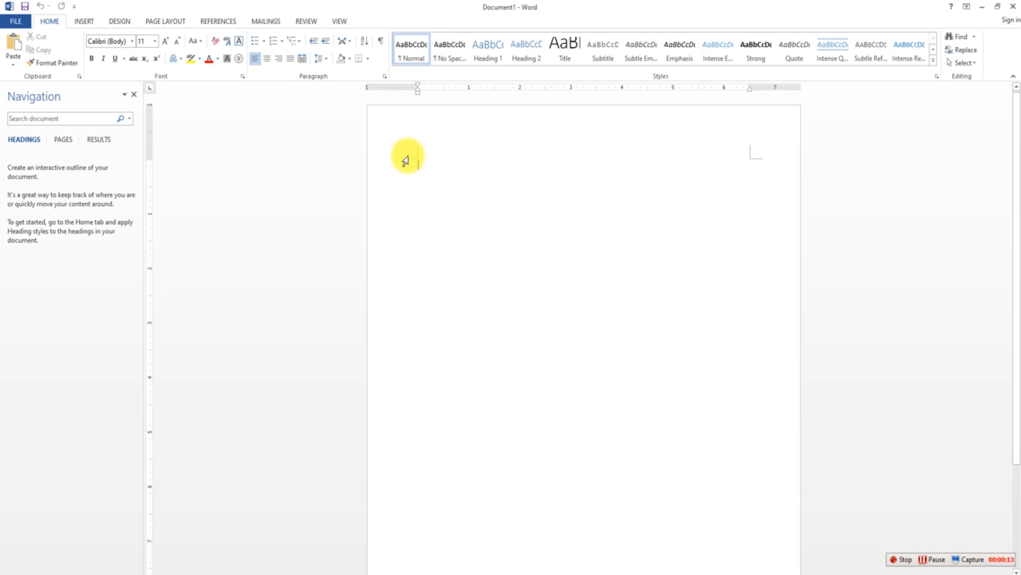
pyautogui.click(139, 95)
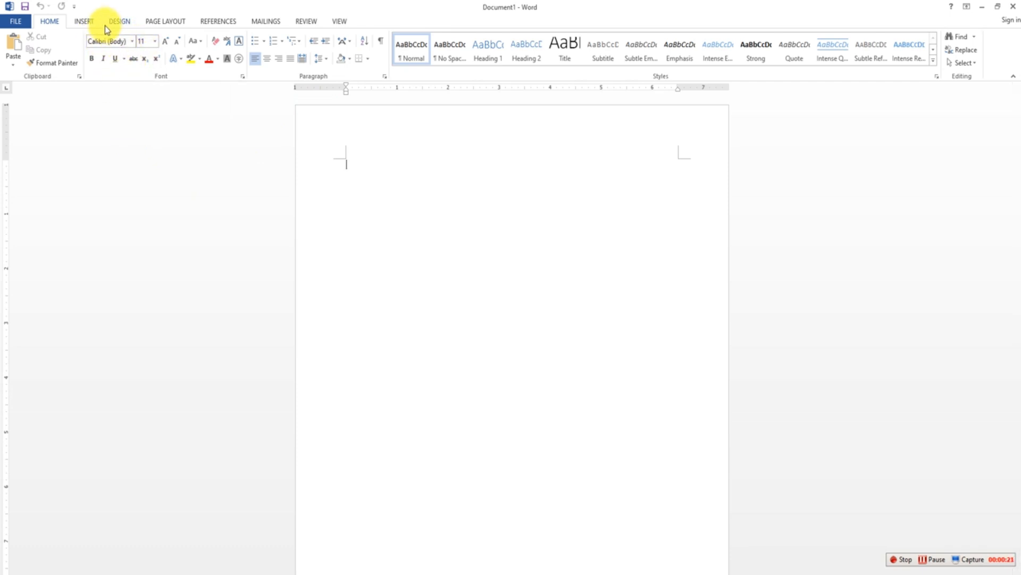
# - Insert a table with 4 columns and 12 rows
pyautogui.click(87, 21)
pyautogui.click(86, 59)
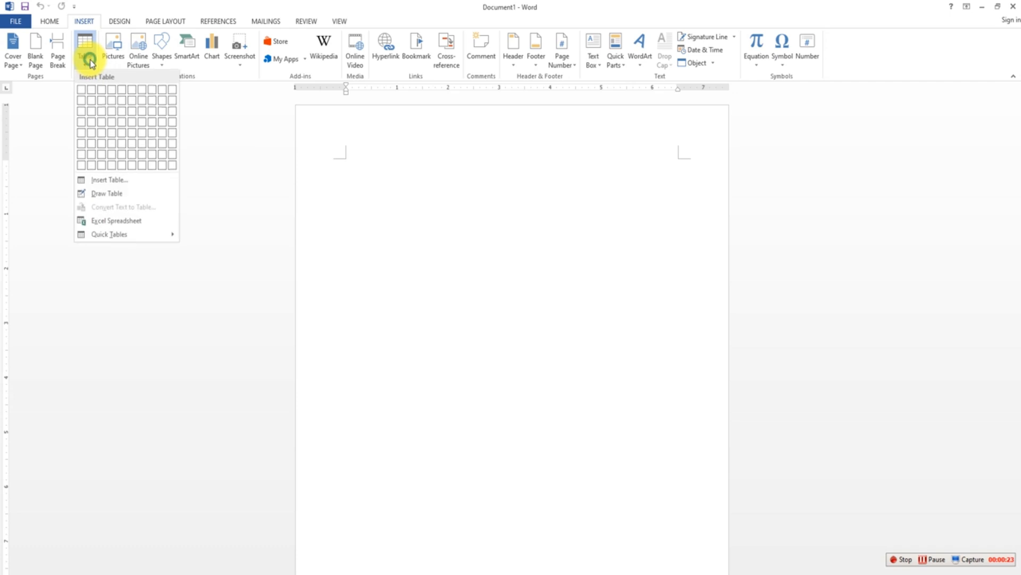
pyautogui.click(122, 182)
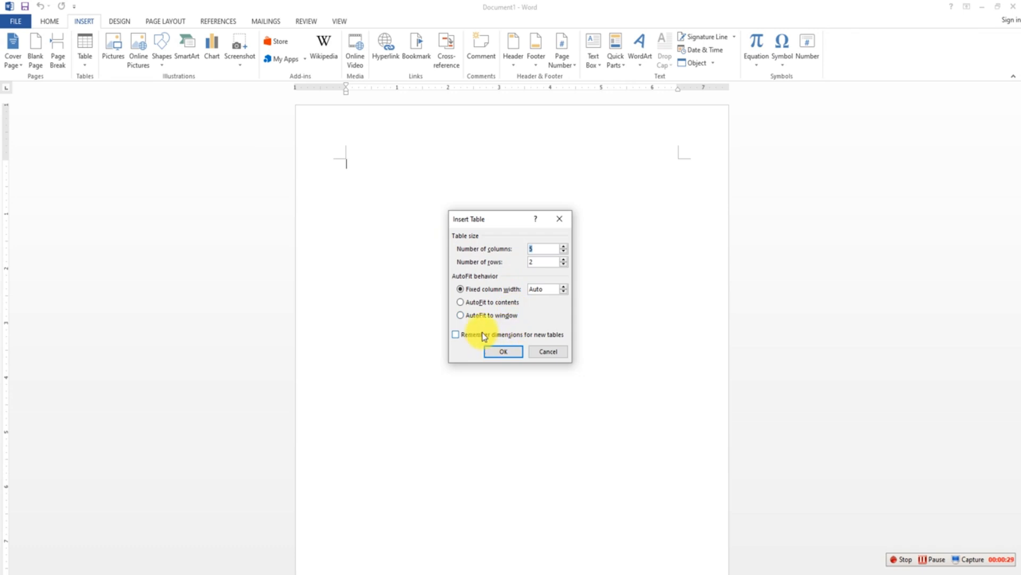
pyautogui.click(537, 249)
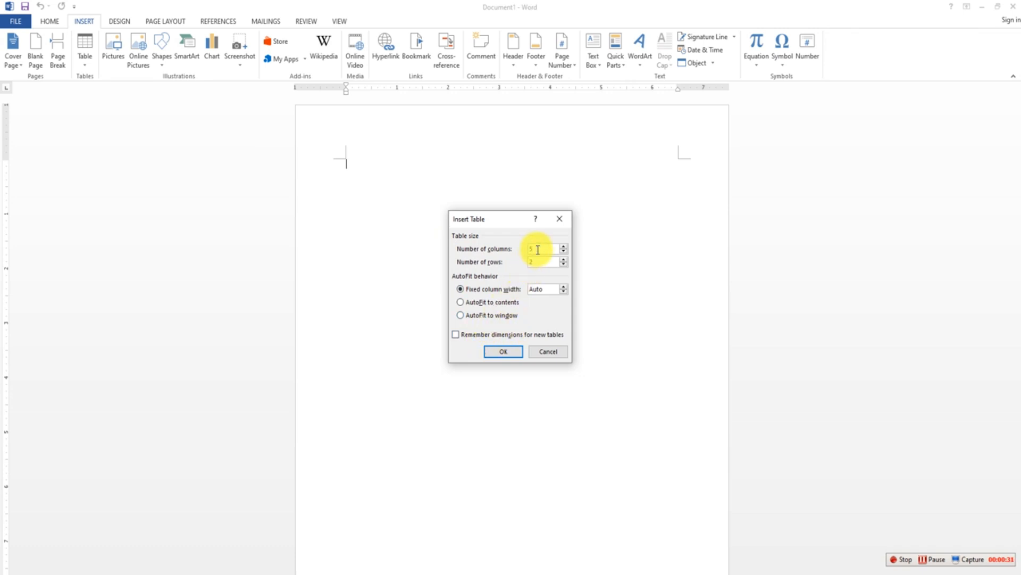
pyautogui.press('BackSpace')
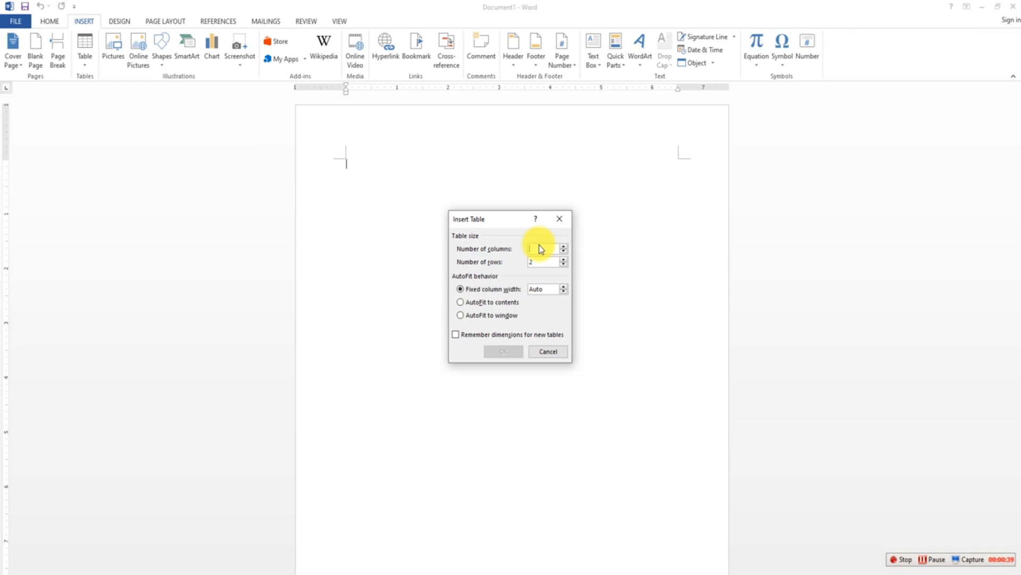
pyautogui.write('4')
pyautogui.doubleClick(538, 261)
pyautogui.press('BackSpace')
pyautogui.write('12')
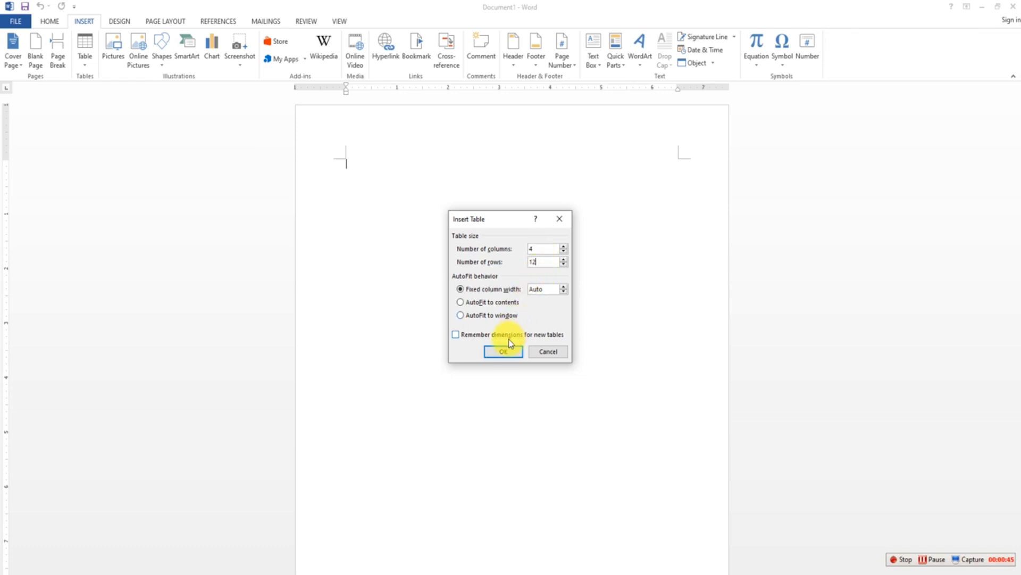
pyautogui.click(506, 352)
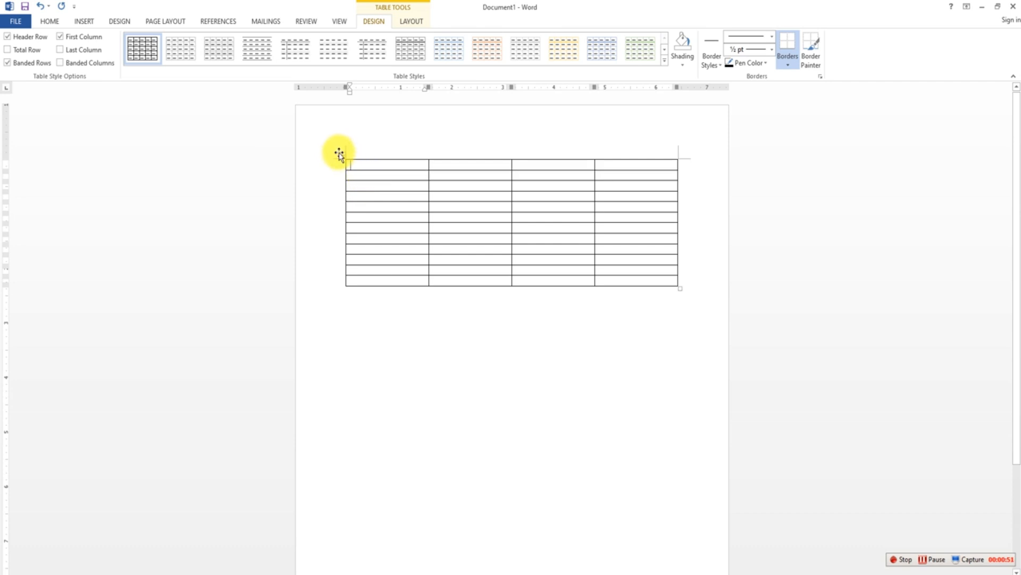
# - Set the whole table's font to Khmer OS at size 12 and move the table lower on the page
pyautogui.moveTo(341, 154); pyautogui.dragTo(336, 278)
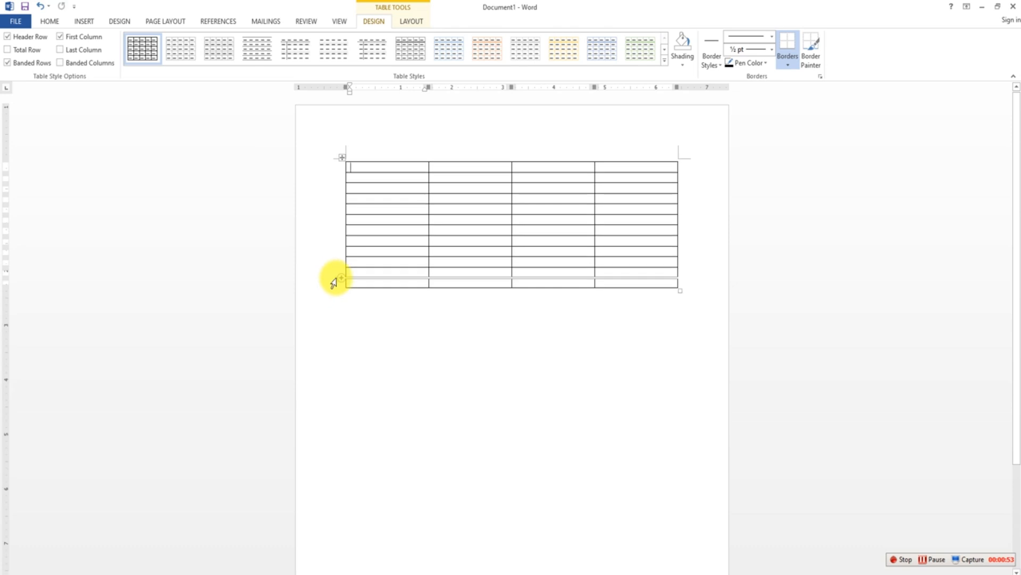
pyautogui.click(341, 158)
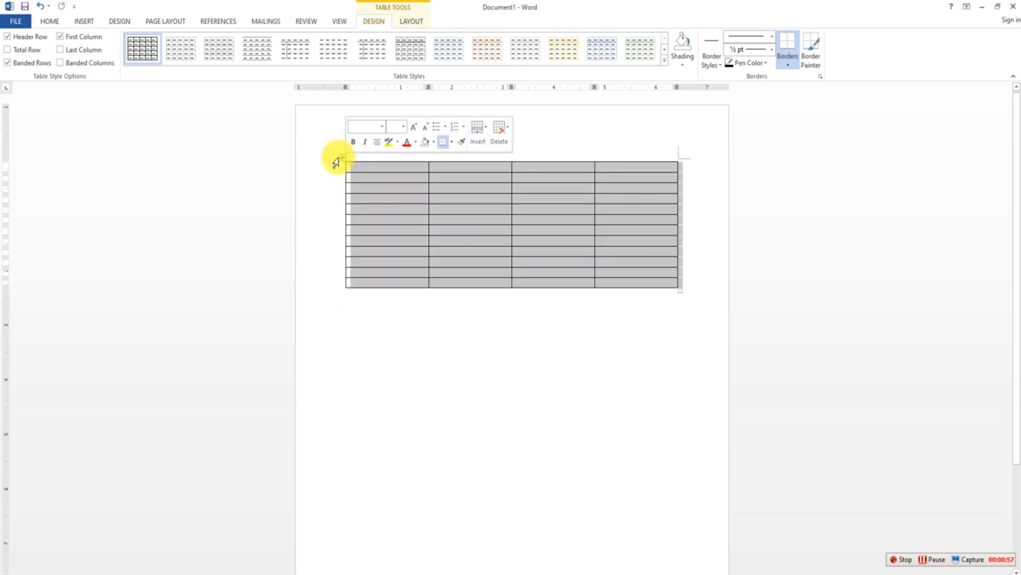
pyautogui.click(382, 127)
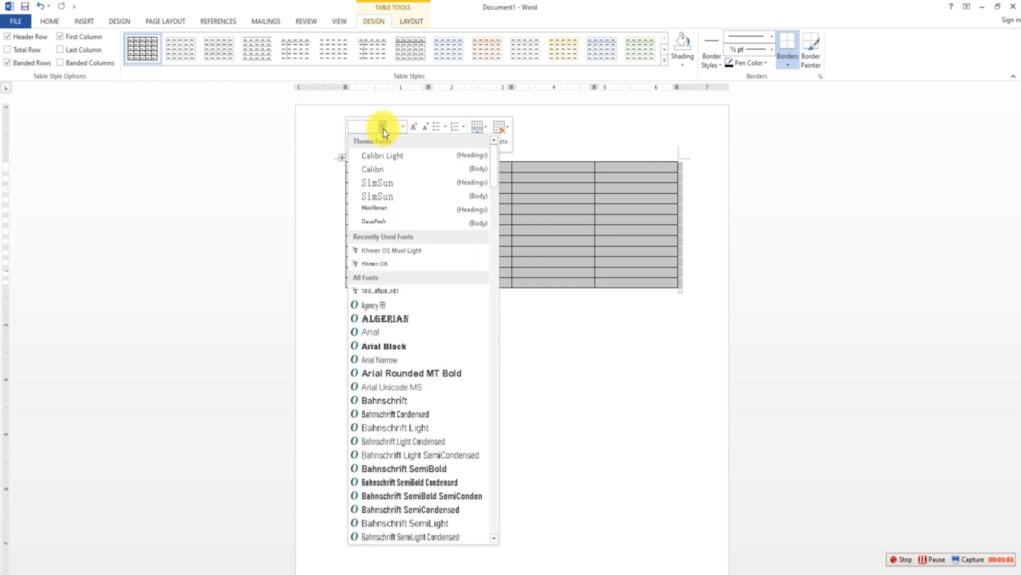
pyautogui.click(389, 264)
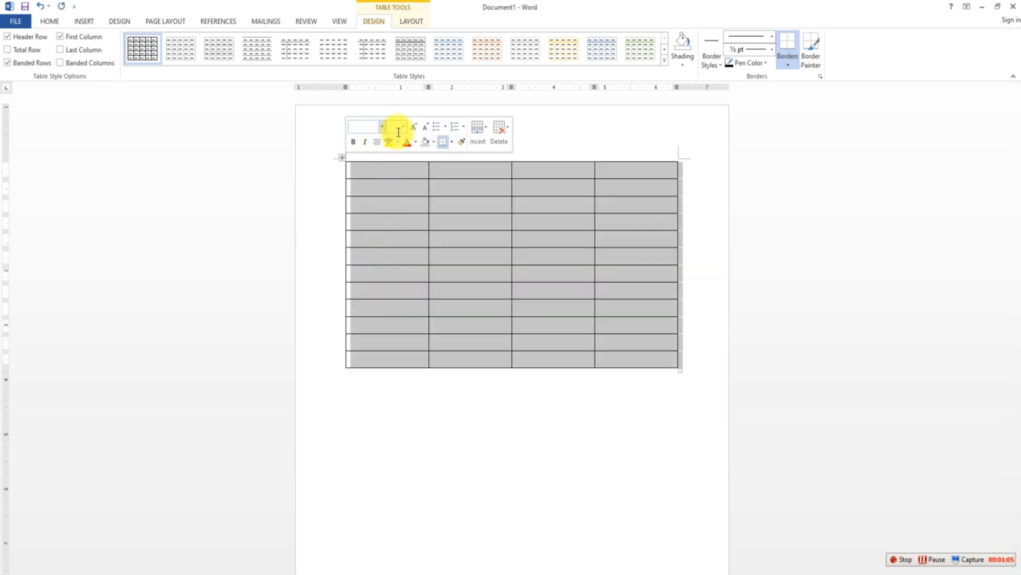
pyautogui.click(403, 127)
pyautogui.click(397, 181)
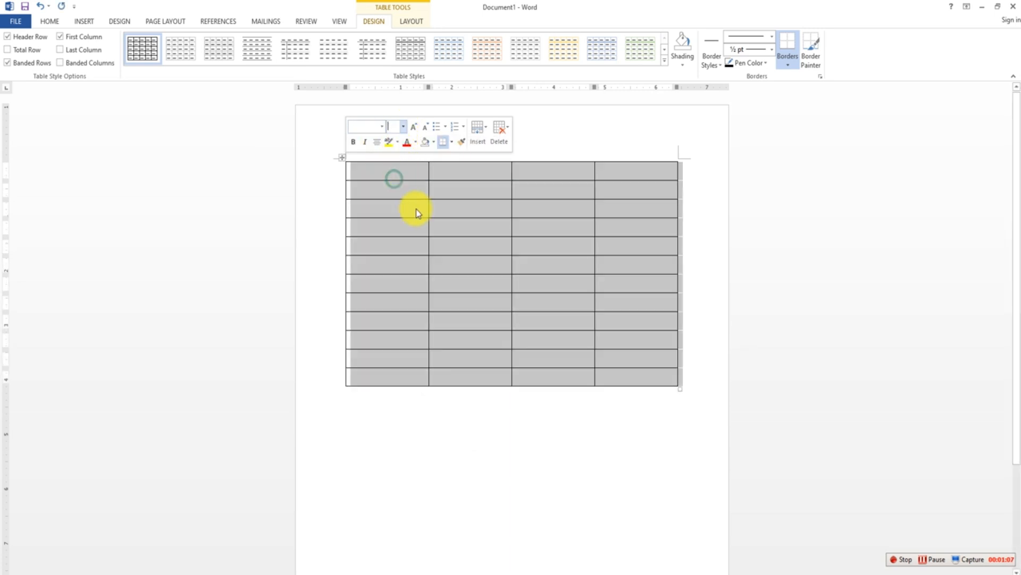
pyautogui.click(426, 406)
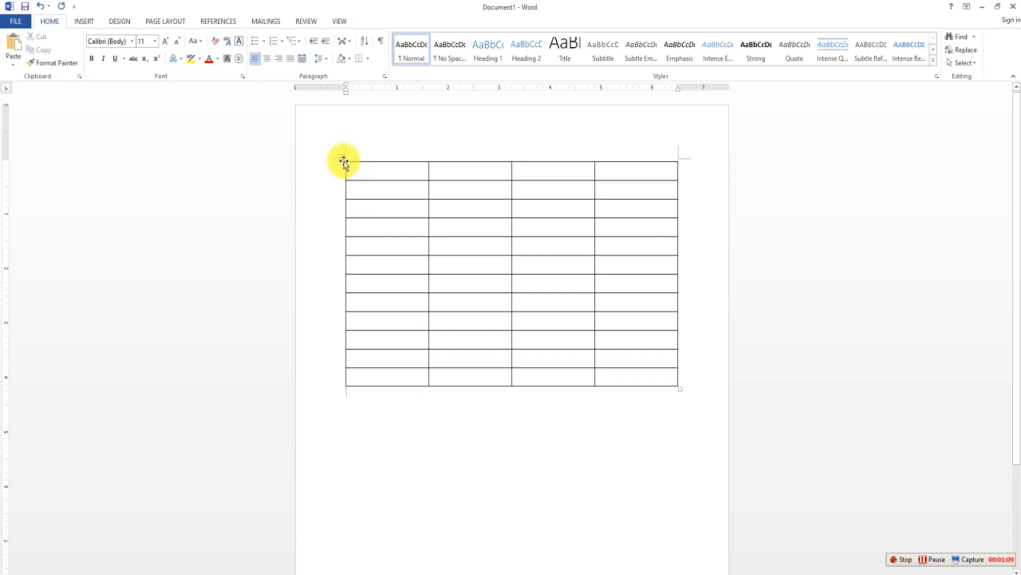
pyautogui.moveTo(343, 160); pyautogui.dragTo(342, 229)
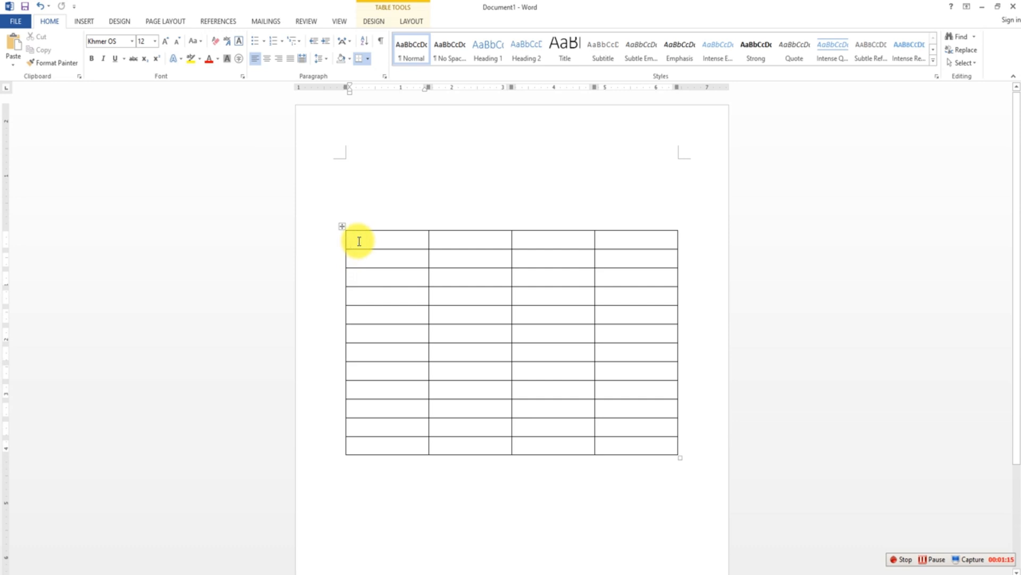
pyautogui.write('No')
pyautogui.press('BackSpace')
pyautogui.press('BackSpace')
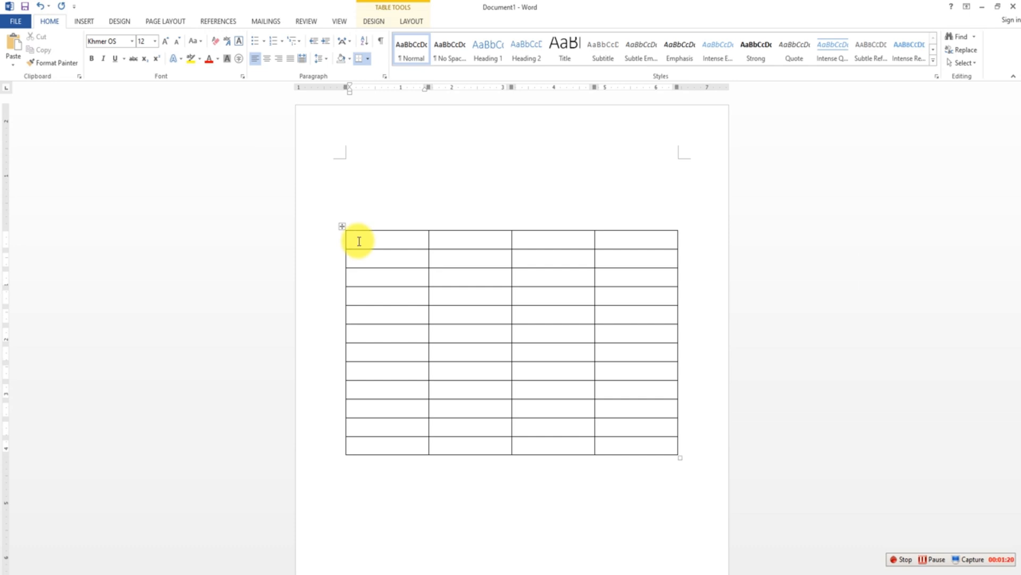
pyautogui.write('នាមេ')
pyautogui.press('BackSpace')
pyautogui.press('BackSpace')
pyautogui.press('BackSpace')
pyautogui.press('BackSpace')
# - Enter គោត្តនាម and នាមខ្លួន in the first column's first two rows, and ភេទ in the first row's fourth column
pyautogui.write('គោត្តនាម')
pyautogui.click(359, 241)
pyautogui.write('នាម')
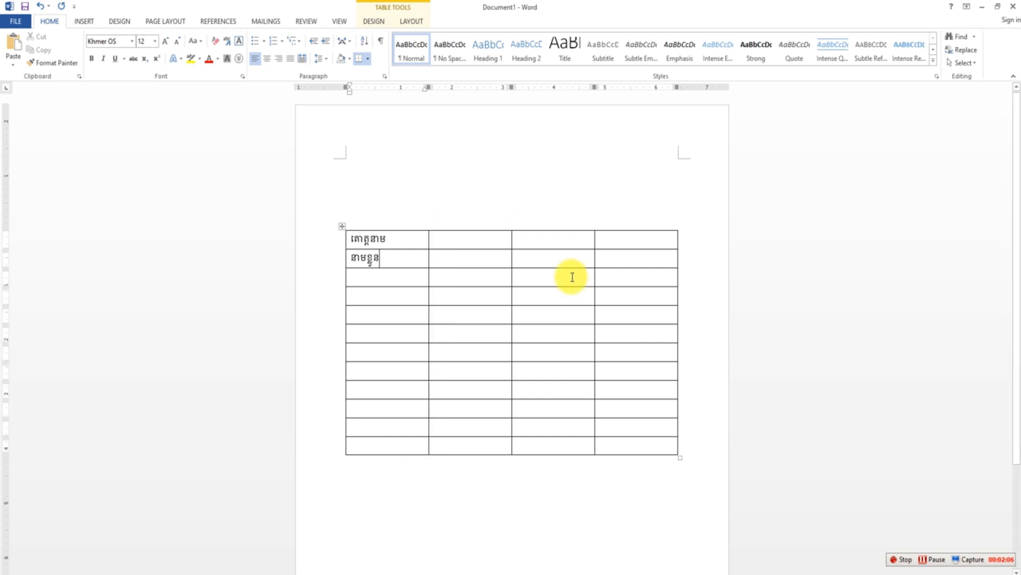
pyautogui.click(616, 243)
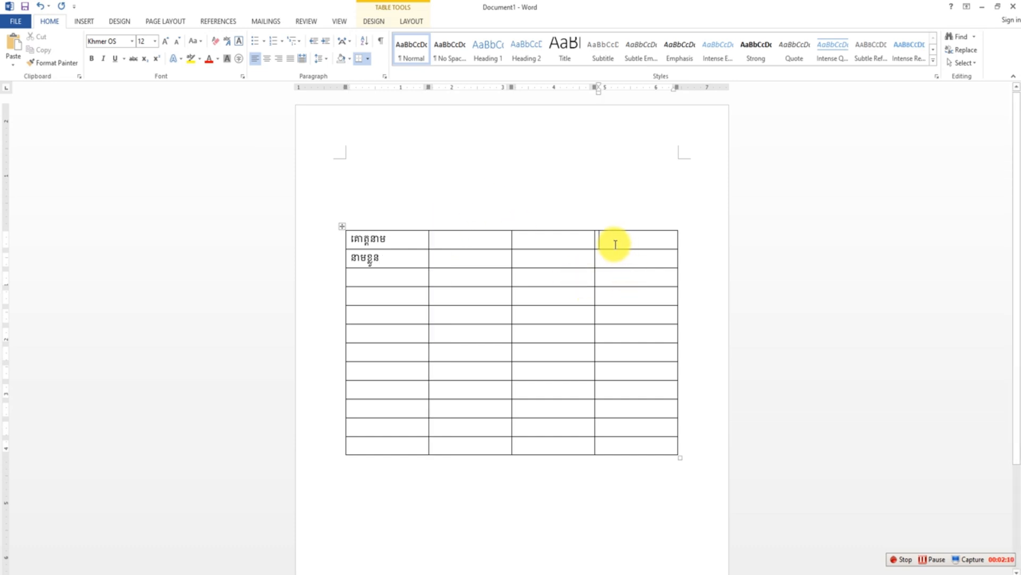
pyautogui.write('កែទ')
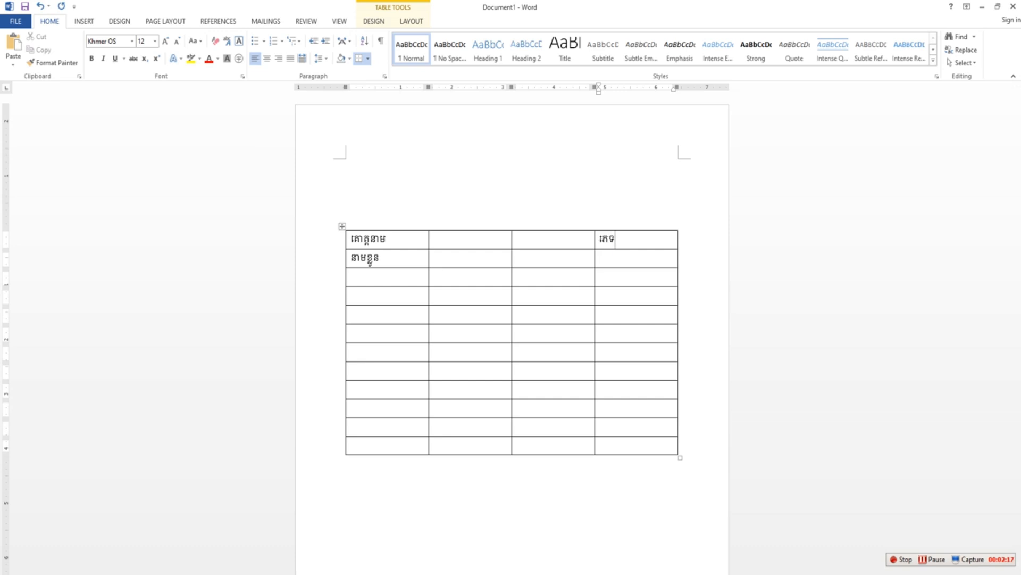
# - Label the third row ជាអក្សឡាតាំង, and enter គោត្តនាម and នាមខ្លួន in rows three and four of the second column
pyautogui.click(379, 276)
pyautogui.write('ជាអក្សរឡាតាំង')
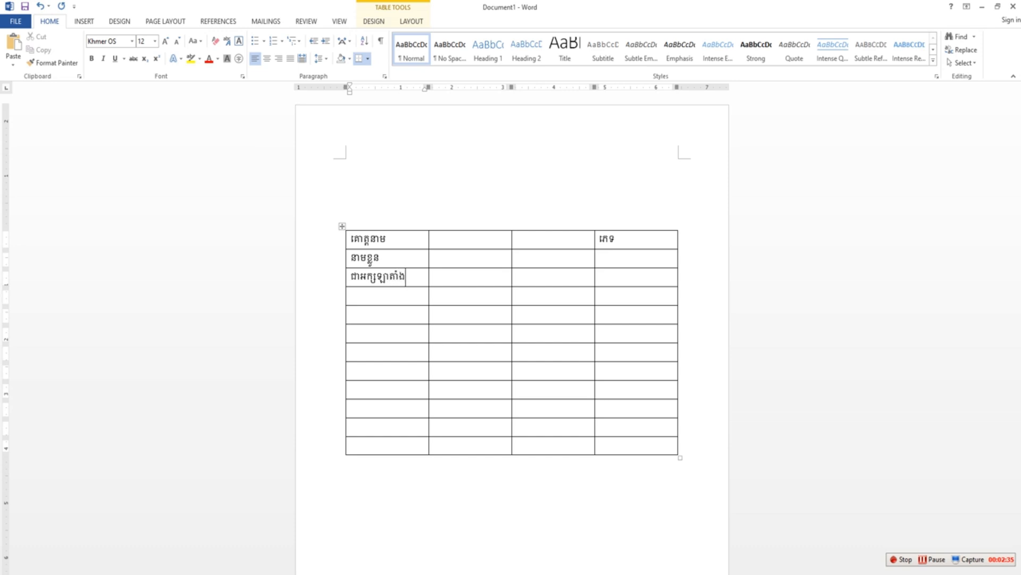
pyautogui.click(447, 281)
pyautogui.write('គោត្តនាម')
pyautogui.click(448, 282)
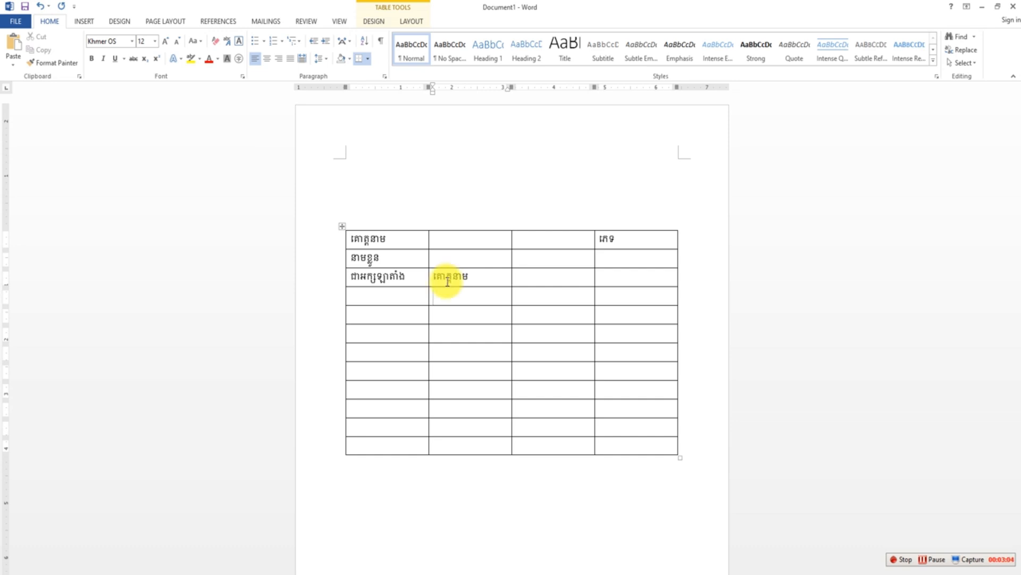
pyautogui.write('នាម')
pyautogui.press('BackSpace')
pyautogui.press('BackSpace')
pyautogui.press('BackSpace')
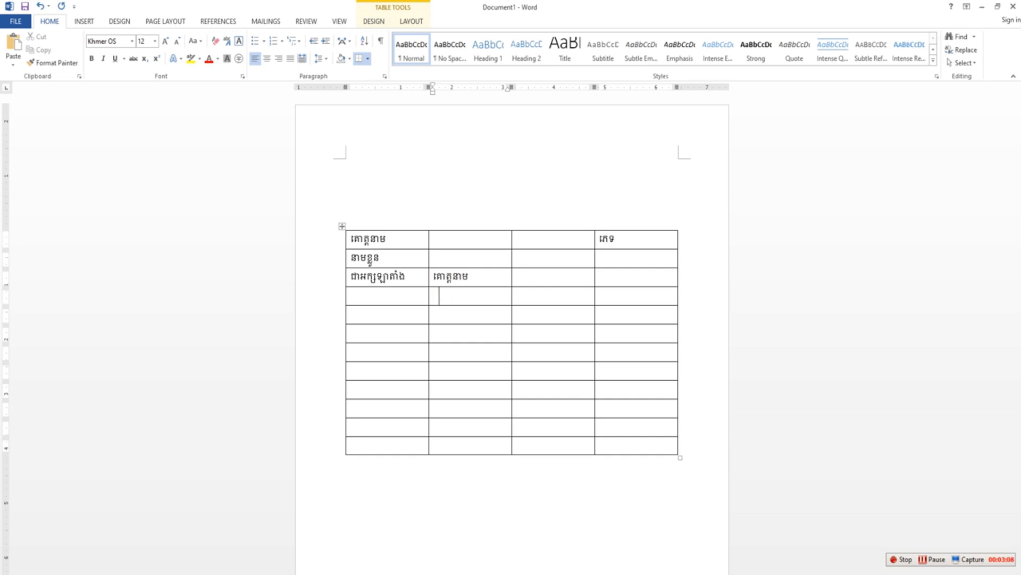
pyautogui.write('នាមខ្លួន')
# - Label rows five to seven of the first column សញ្ជាតិ, ថ្ងៃខែឆ្នាំកំណើត and ទីកន្លែងកំណើត
pyautogui.click(383, 314)
pyautogui.write('សញ')
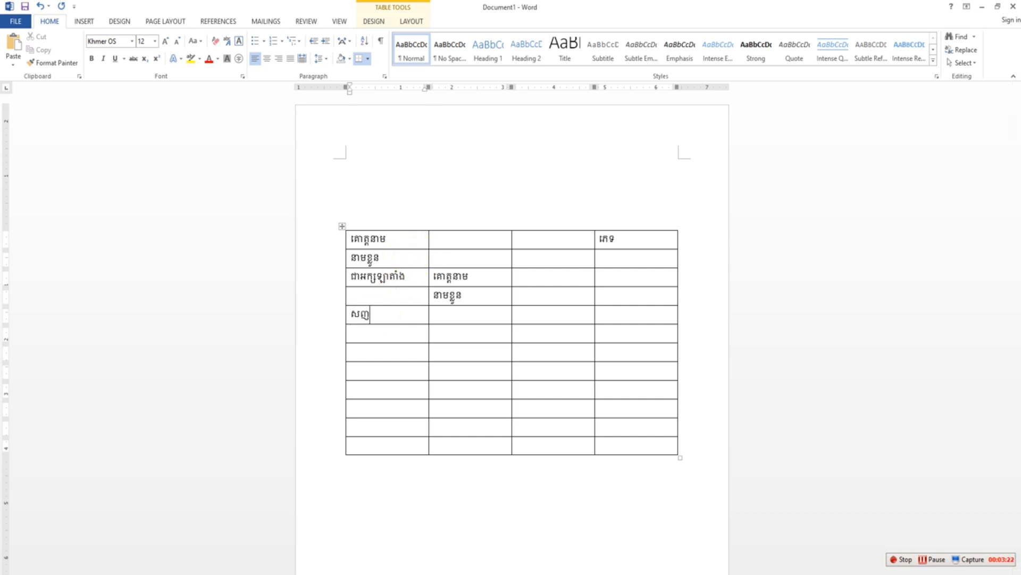
pyautogui.write('្ជាតិ')
pyautogui.press('Down')
pyautogui.write('ថ្ងៃ')
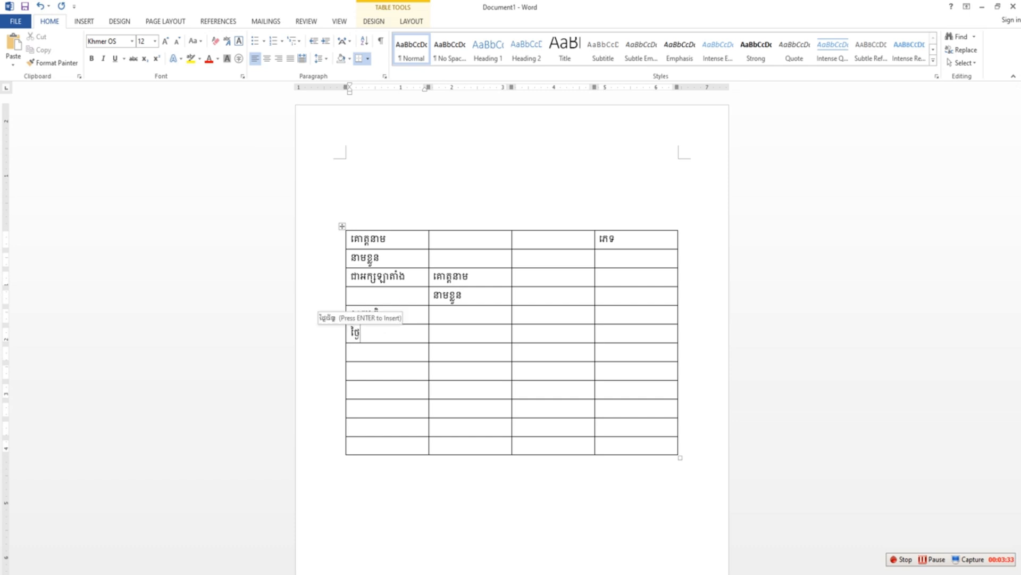
pyautogui.write('ខែឆ្')
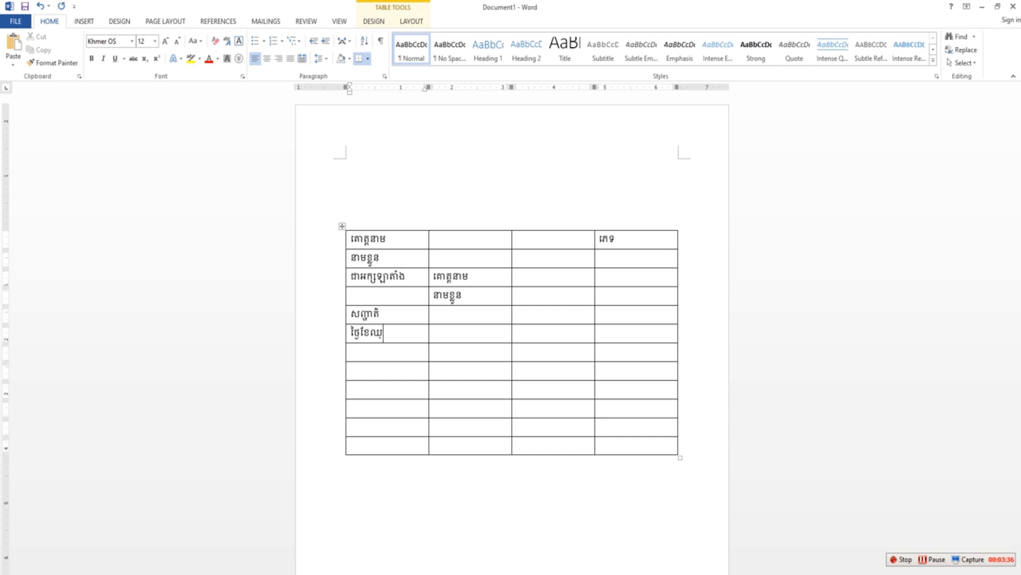
pyautogui.write('នាំកំណើត')
pyautogui.press('Down')
pyautogui.write('ទឹកន្លែងកំណើត')
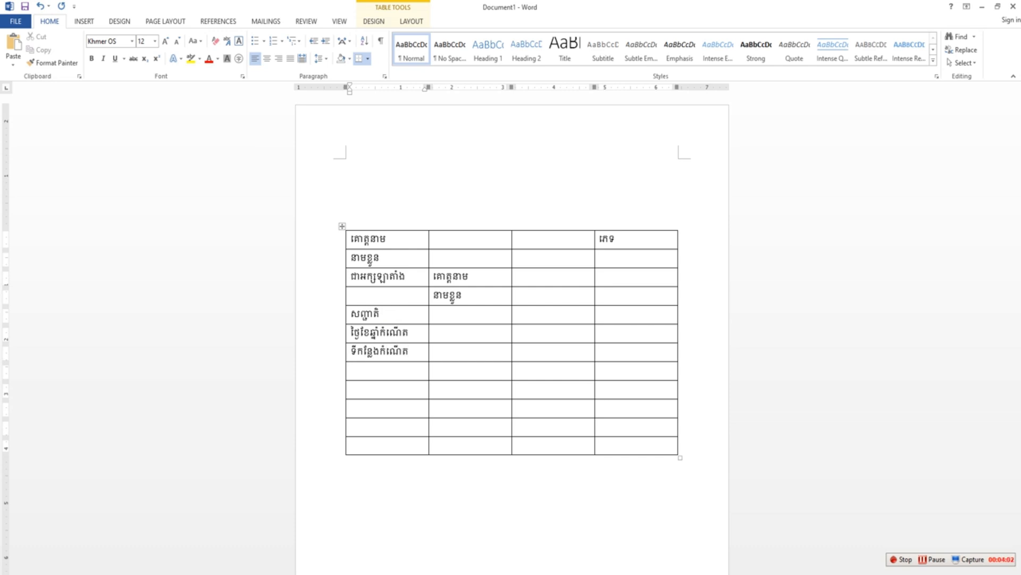
# - Add the birthplace's village, commune, district and province below the ទីកន្លែងកំណើត label in the same cell
pyautogui.press('Down')
pyautogui.press('Up')
pyautogui.press('Return')
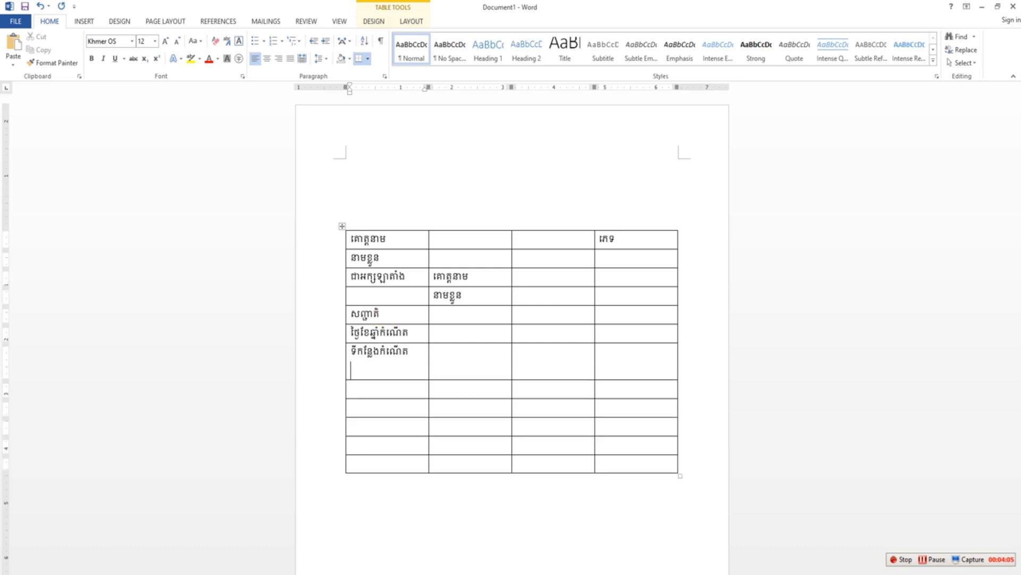
pyautogui.write('ភូមិ')
pyautogui.write(' ប')
pyautogui.write('្រ')
pyautogui.write('ា')
pyautogui.write('កពង')
pyautogui.write('យ')
pyautogui.write('ទីក')
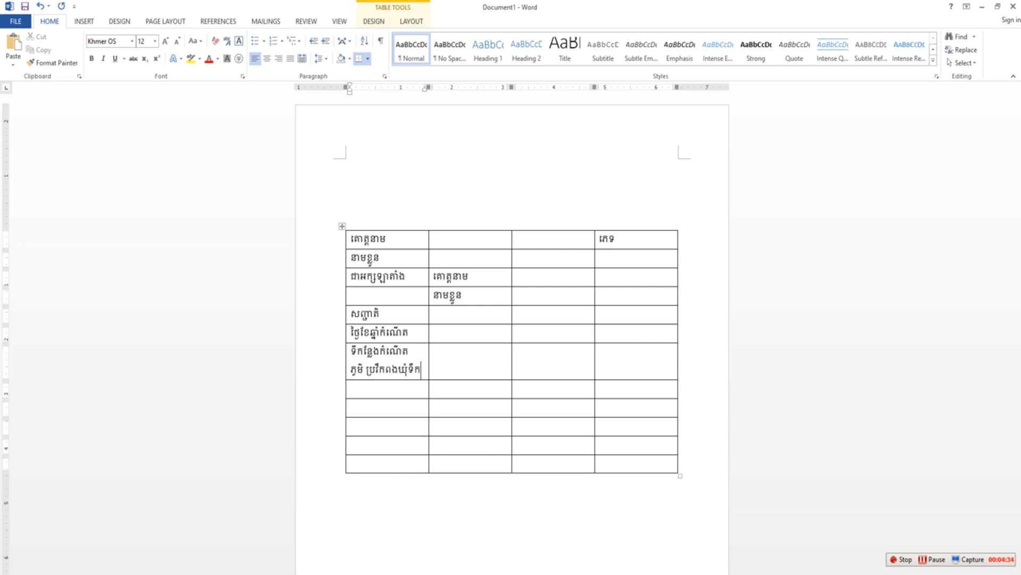
pyautogui.write('ល្អក់ស្រុ')
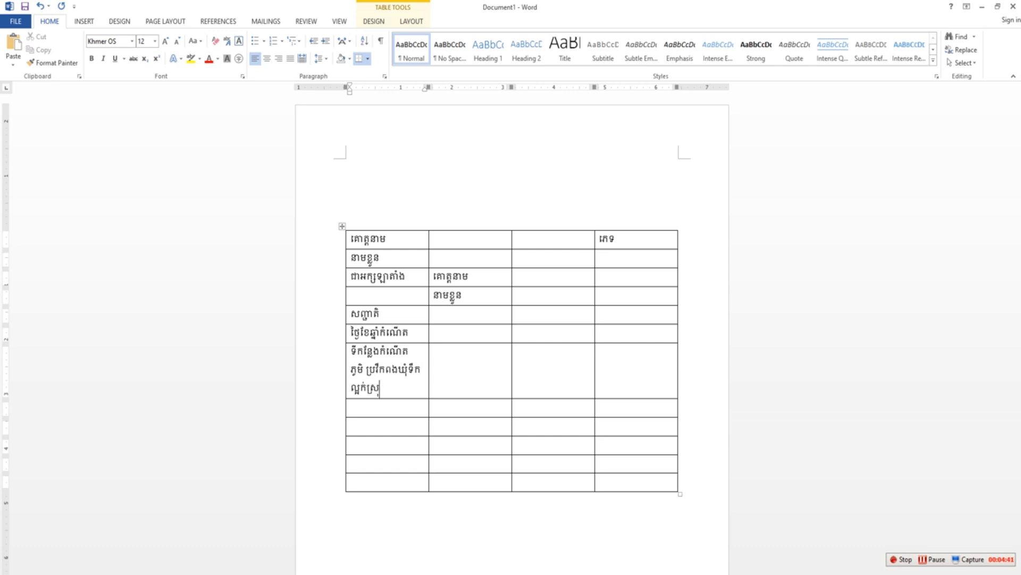
pyautogui.write('កគងពិសីខ')
pyautogui.press('Return')
pyautogui.write('ខេត្តកំពង')
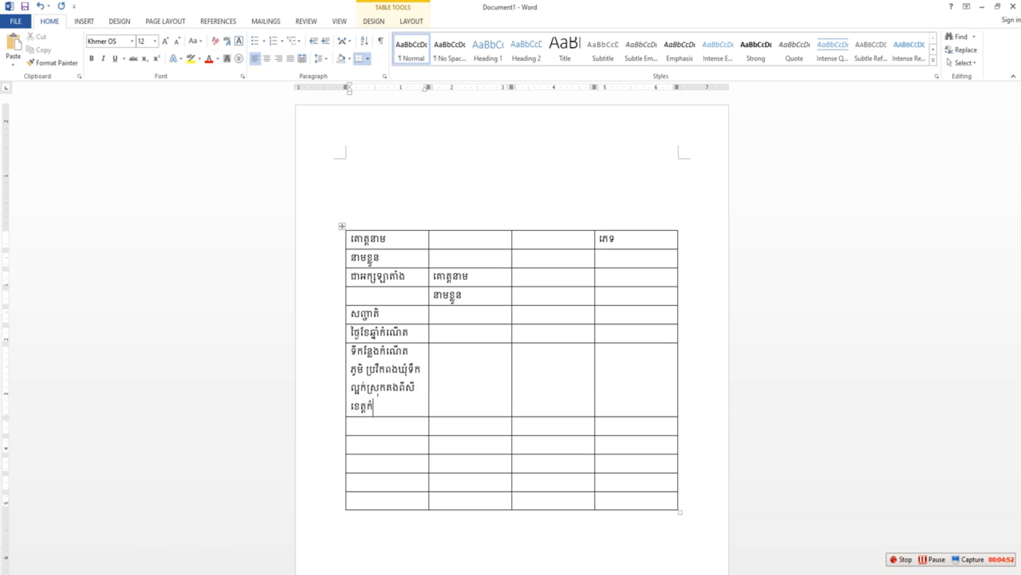
pyautogui.write('់ស្ពឺ')
# - Label row eight ឪពុក និងម្តាយ, with ឪពុក and ម្តាយ in the next two columns, and label row nine នាមត្រកូល និងនាមខ្លួន
pyautogui.click(383, 313)
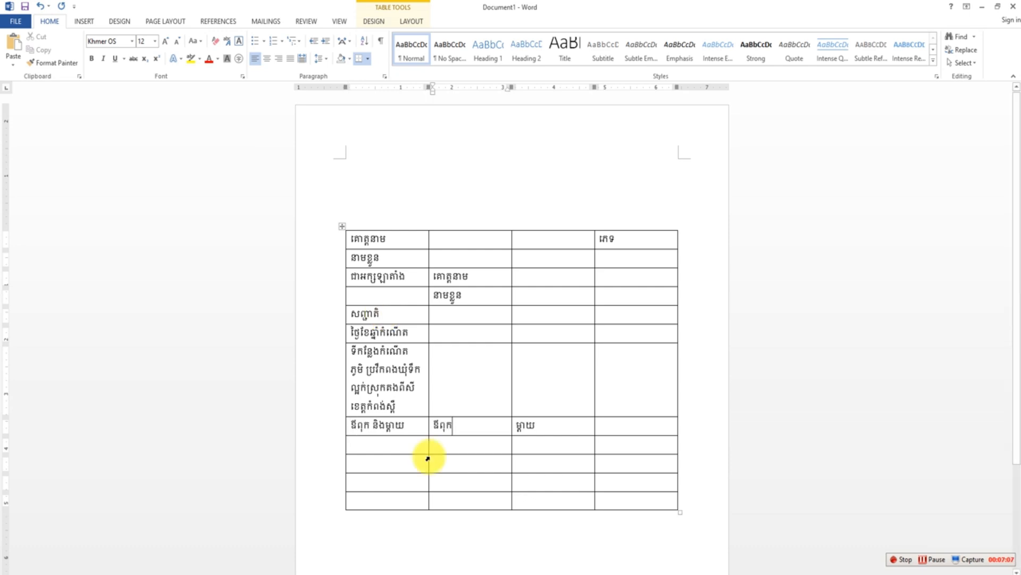
pyautogui.click(358, 448)
pyautogui.write('នាមត្រកូលន')
pyautogui.press('BackSpace')
pyautogui.write('និង')
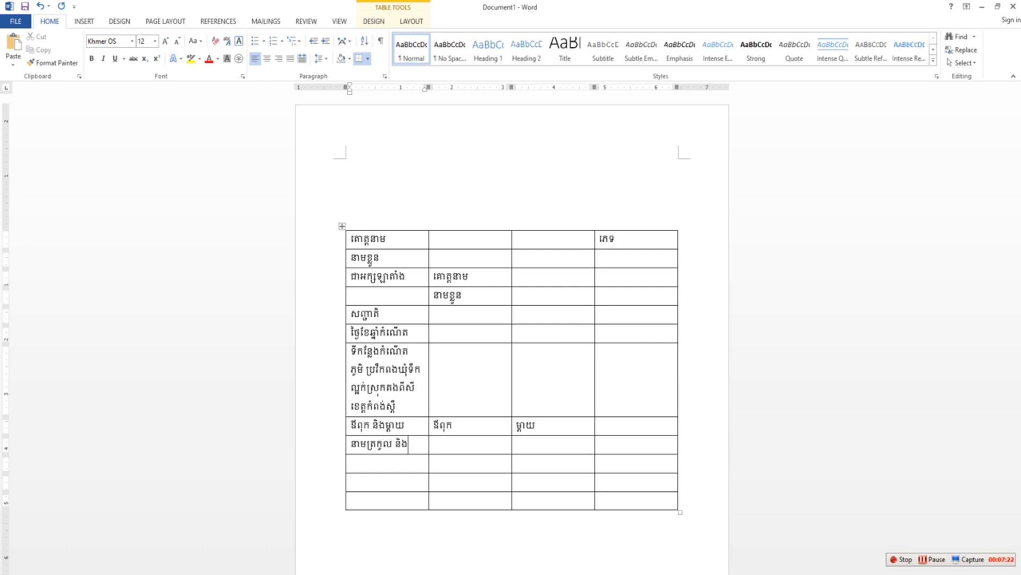
pyautogui.write('នាម')
pyautogui.write('ខ្លួន')
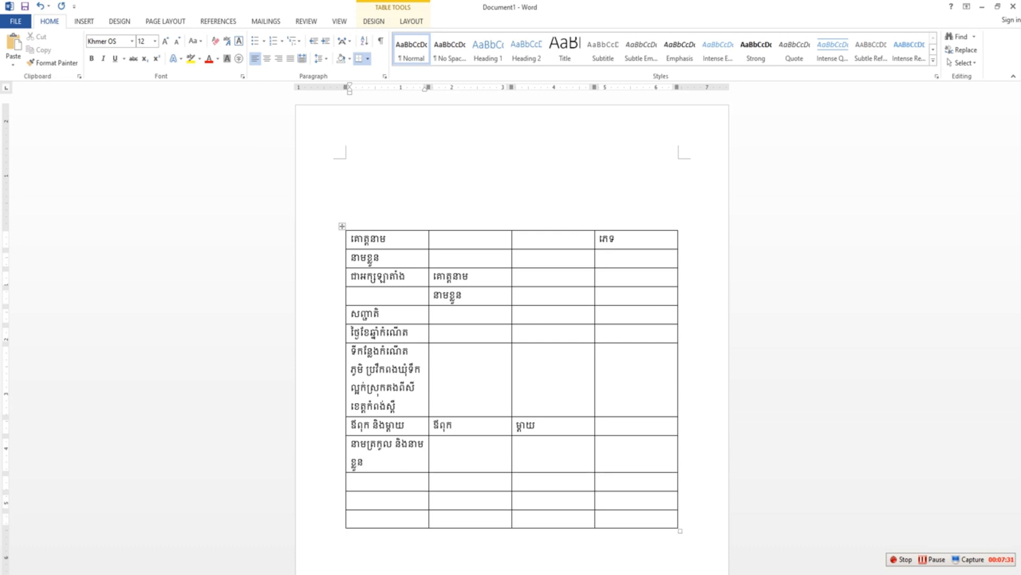
pyautogui.press('Down')
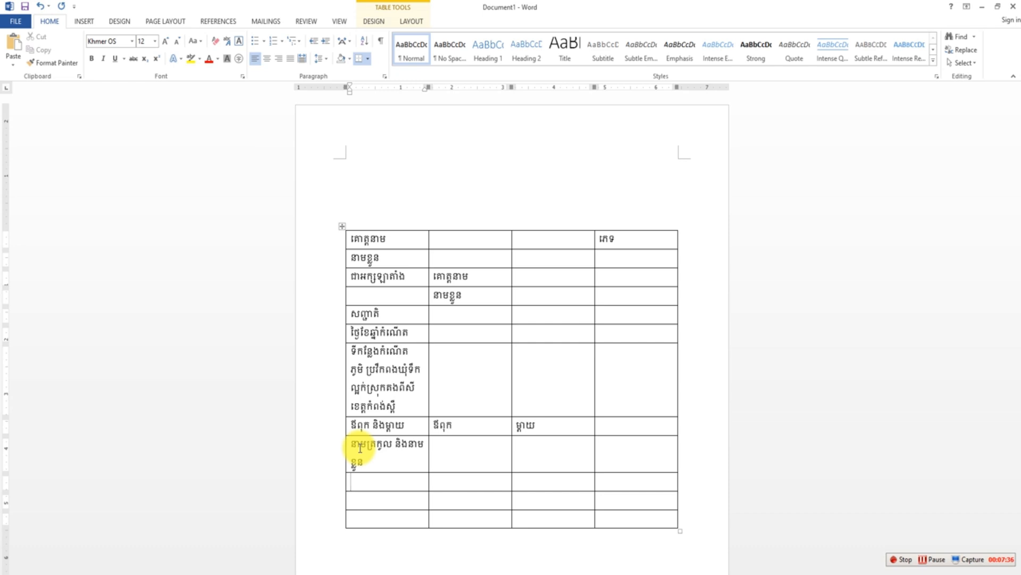
# - Label rows ten to twelve of the first column ជាអក្សឡាតាំង, សញ្ជាតិ and ថ្ងៃខែឆ្នាំកំណើត
pyautogui.write('ជា')
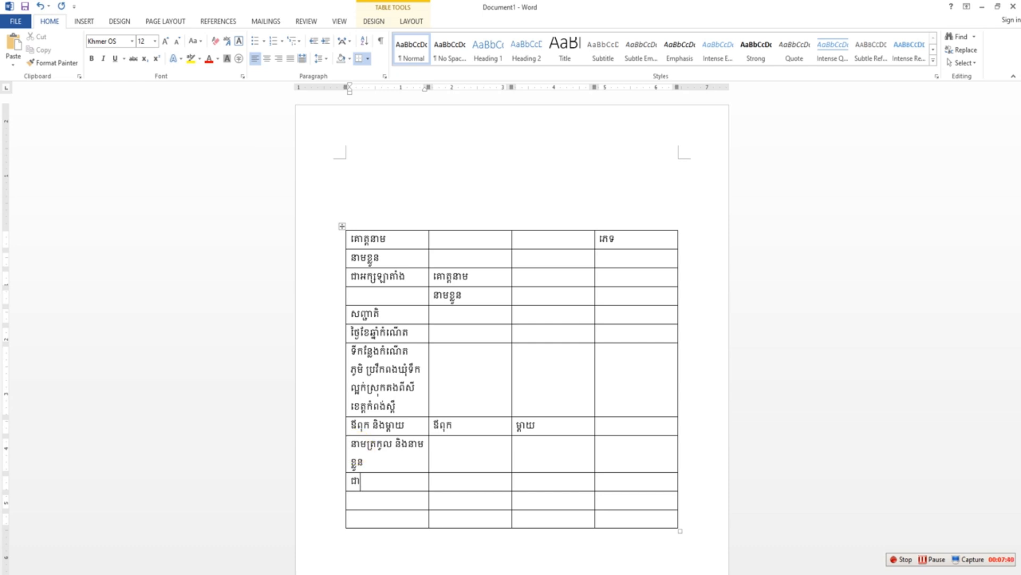
pyautogui.write('អក្សឡាតាំង')
pyautogui.press('Down')
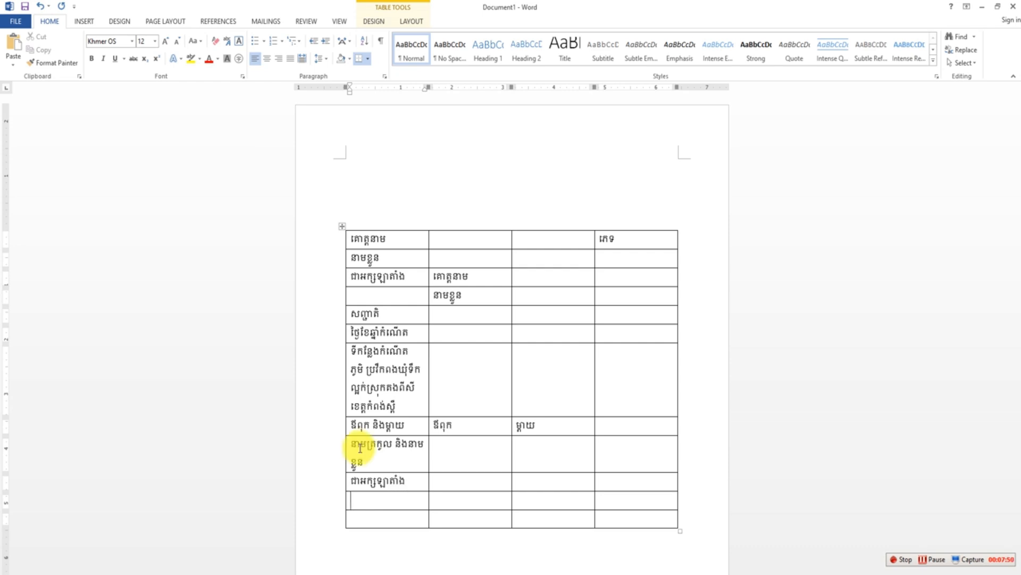
pyautogui.write('សញ្ជាតិ')
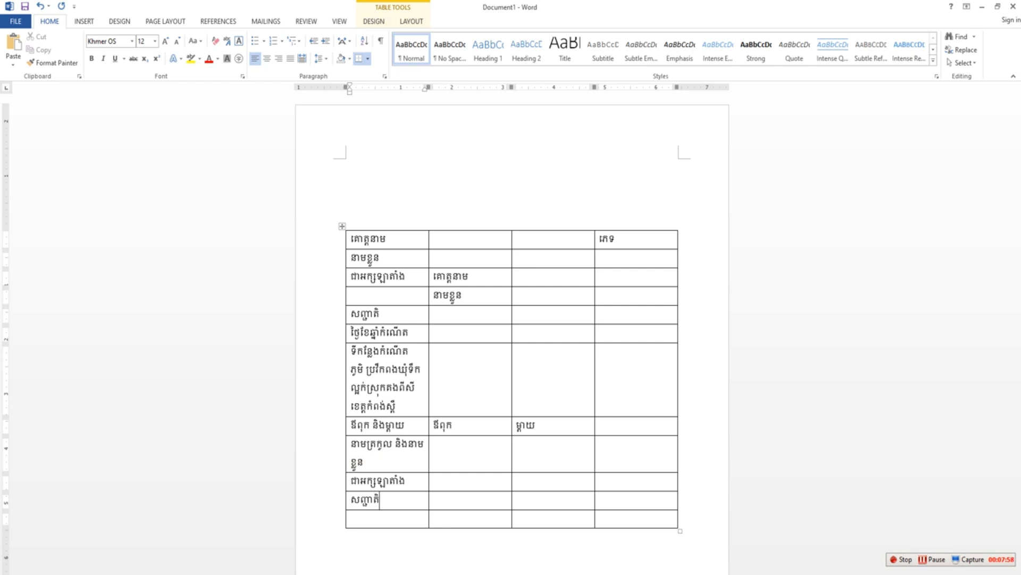
pyautogui.press('Down')
pyautogui.write('ផ្ទ')
pyautogui.write('ៃខែ')
pyautogui.write('ឆ្នាំកំ')
pyautogui.write('ណើត')
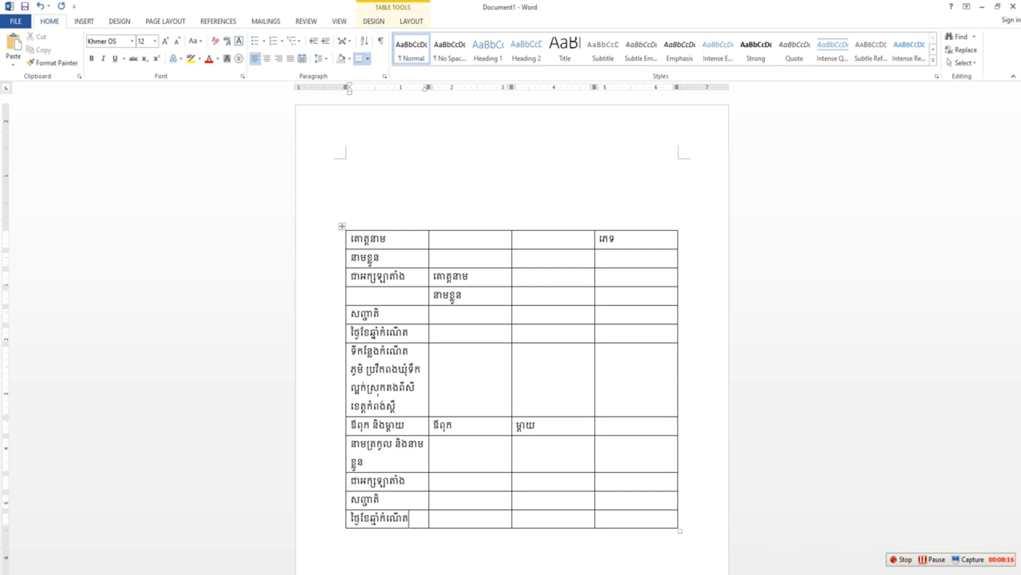
# - Add a new row at the end of the table and label its first cell ទីកន្លែកកំណើត
pyautogui.click(360, 448)
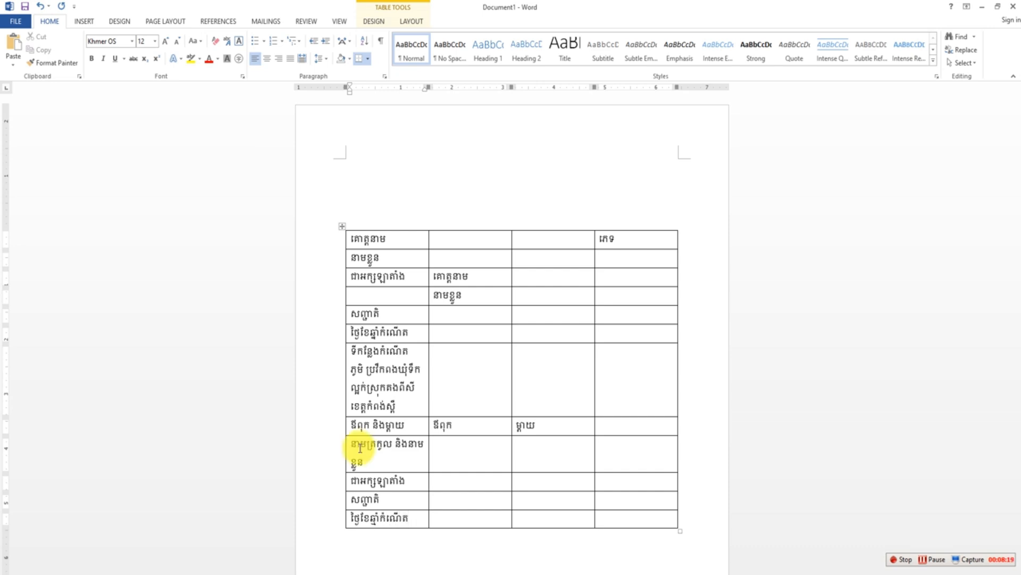
pyautogui.click(341, 528)
pyautogui.click(376, 540)
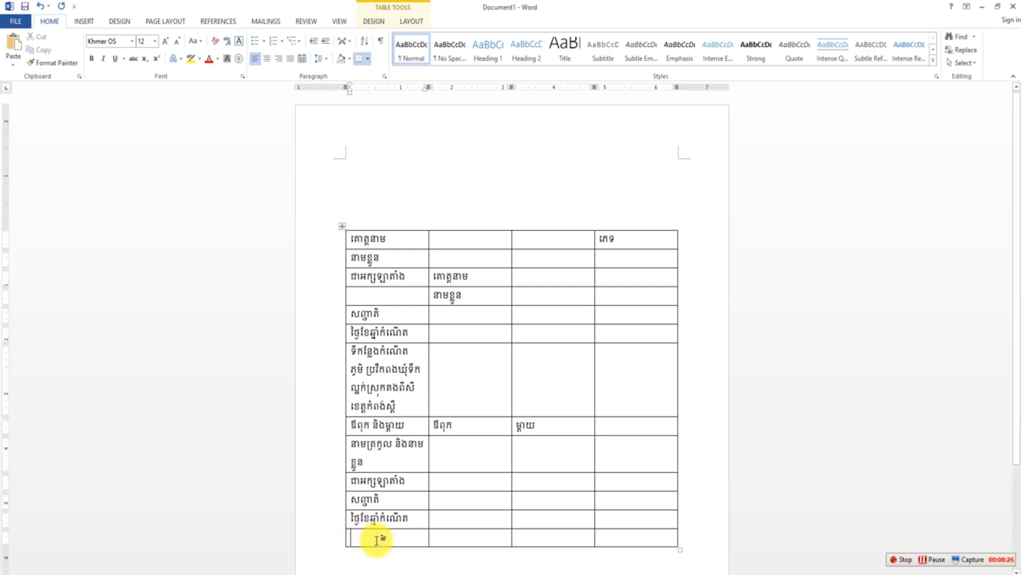
pyautogui.write('ទី')
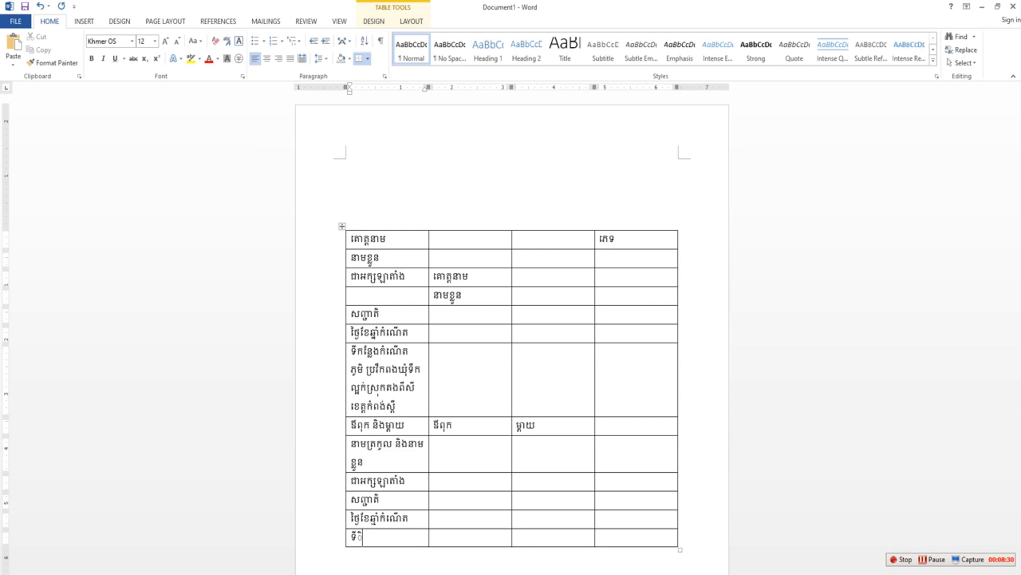
pyautogui.write('កន្លែកក់')
pyautogui.write('ណើត')
# - Add the birthplace's village, commune, district and province below the ទីកន្លែកកំណើត label in the last row
pyautogui.press('Return')
pyautogui.write('កំណើត ភូមិ')
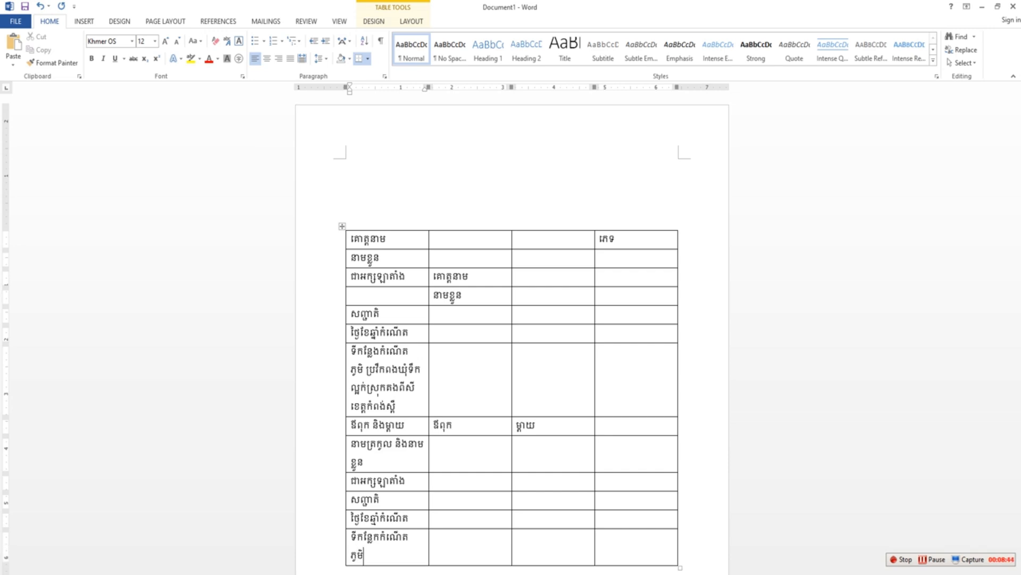
pyautogui.write(' ប្រើកពង ឃុំ ទឹកល្អក់ស')
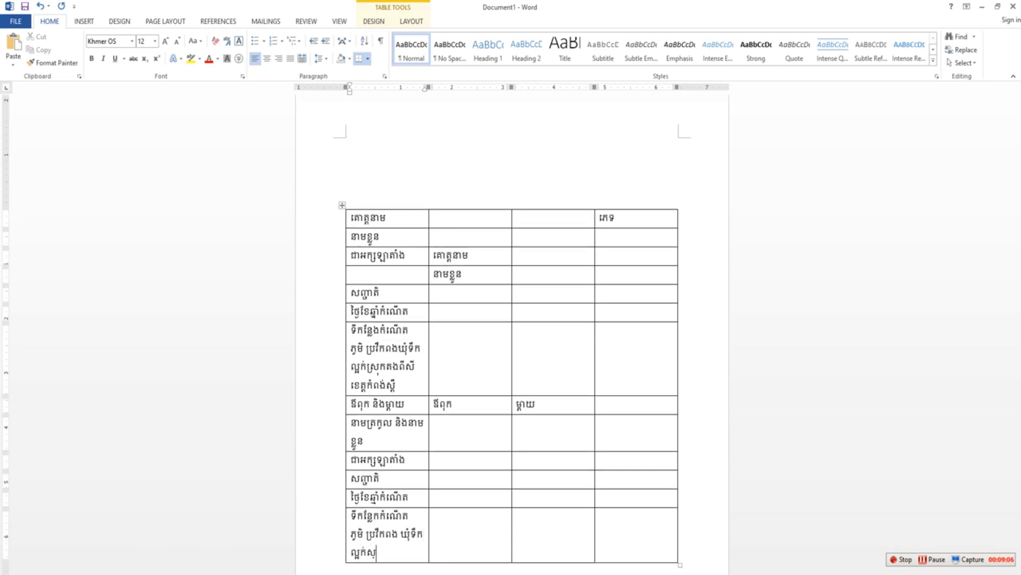
pyautogui.press('BackSpace')
pyautogui.write('ស្រុកគងពិសី ខេត្តក')
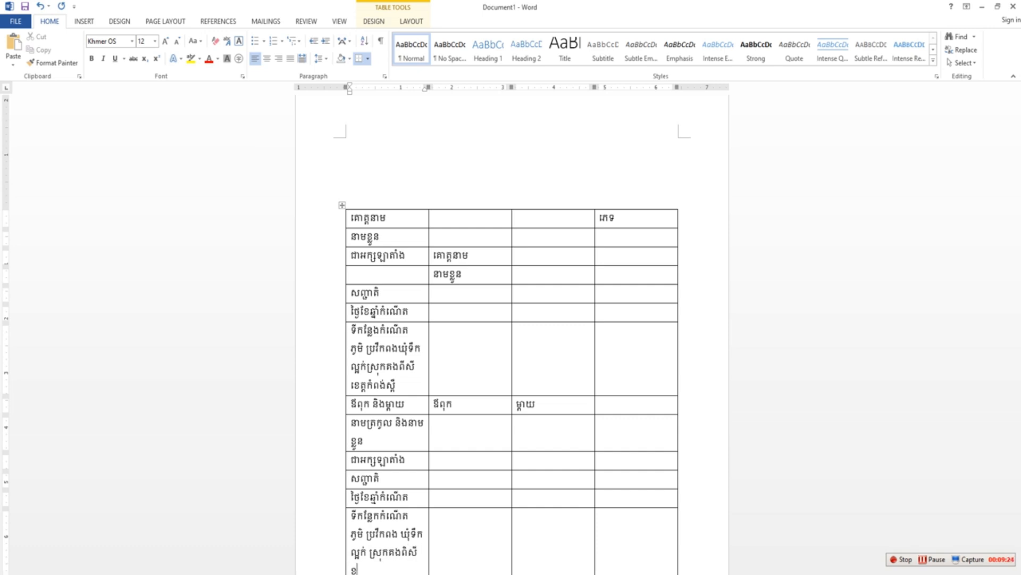
pyautogui.write('ំពង់ស្ពឺ')
# - Insert a row between the parents' សញ្ជាតិ and ថ្ងៃខែឆ្នាំកំណើត rows and label it មុខរបរ
pyautogui.click(343, 489)
pyautogui.click(367, 495)
pyautogui.write('មុ')
pyautogui.press('alt')
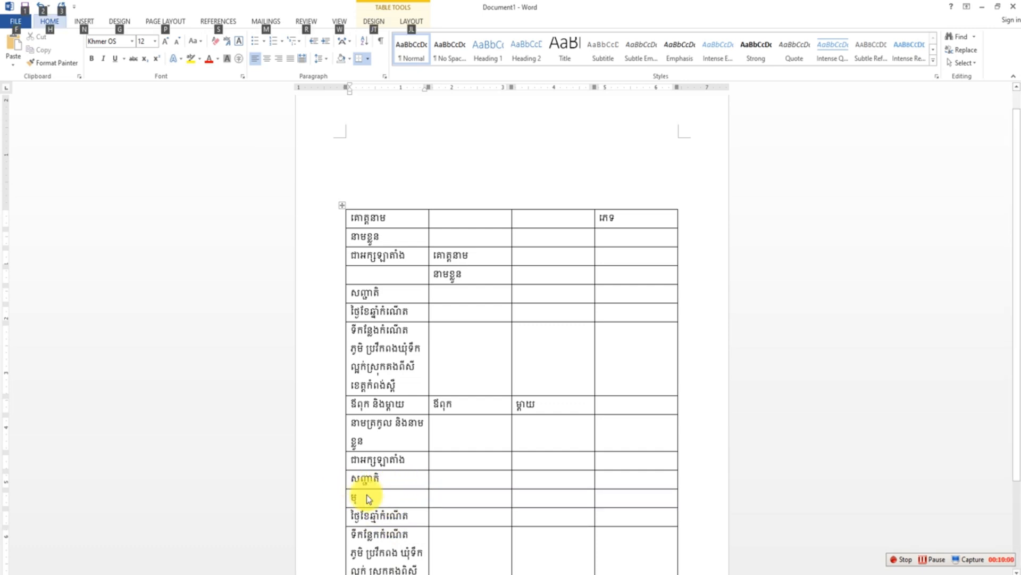
pyautogui.write('ខ')
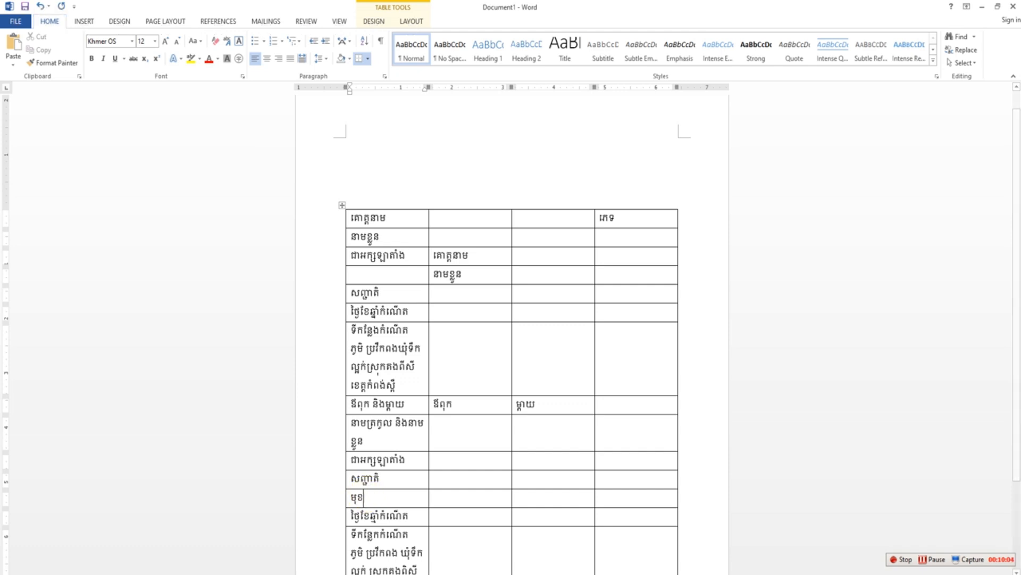
pyautogui.write('របរ')
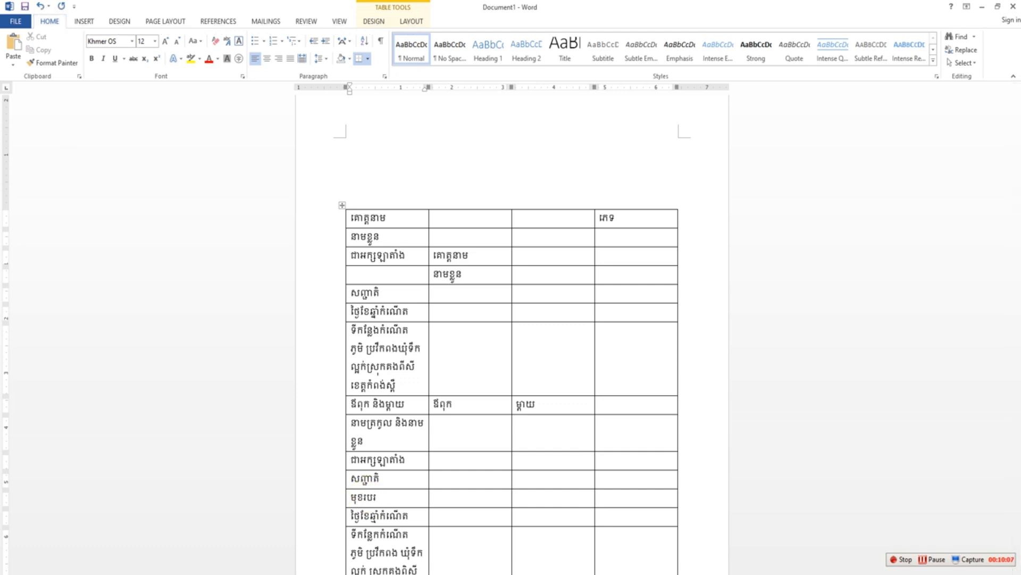
# - Widen the first column by moving its inner border right and the table's outer border left into the page margin
pyautogui.scroll(-2, 538, 388)
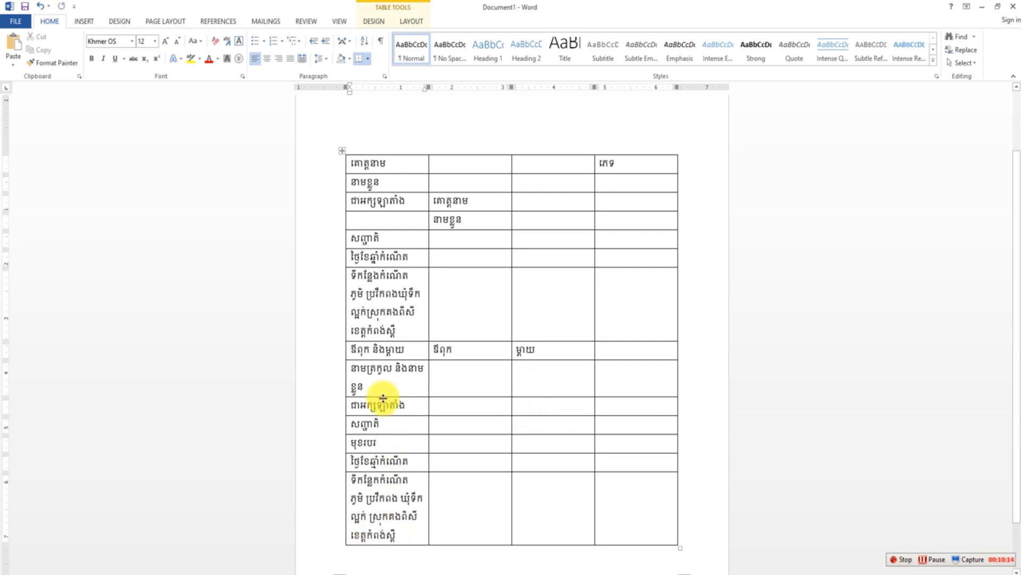
pyautogui.moveTo(430, 158); pyautogui.dragTo(467, 157)
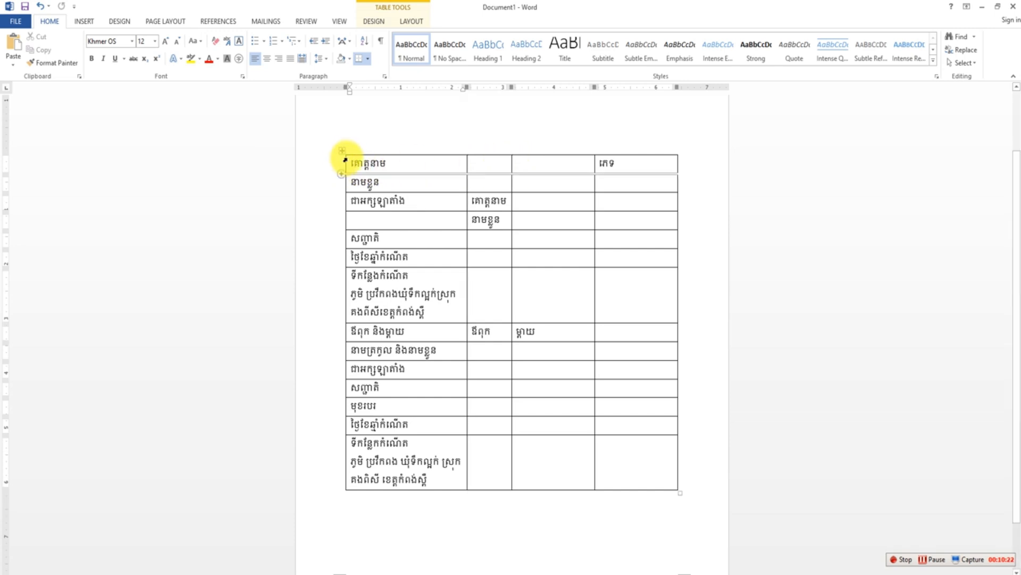
pyautogui.moveTo(345, 160); pyautogui.dragTo(313, 170)
# - Apply the Normal page margin preset to the document
pyautogui.click(84, 22)
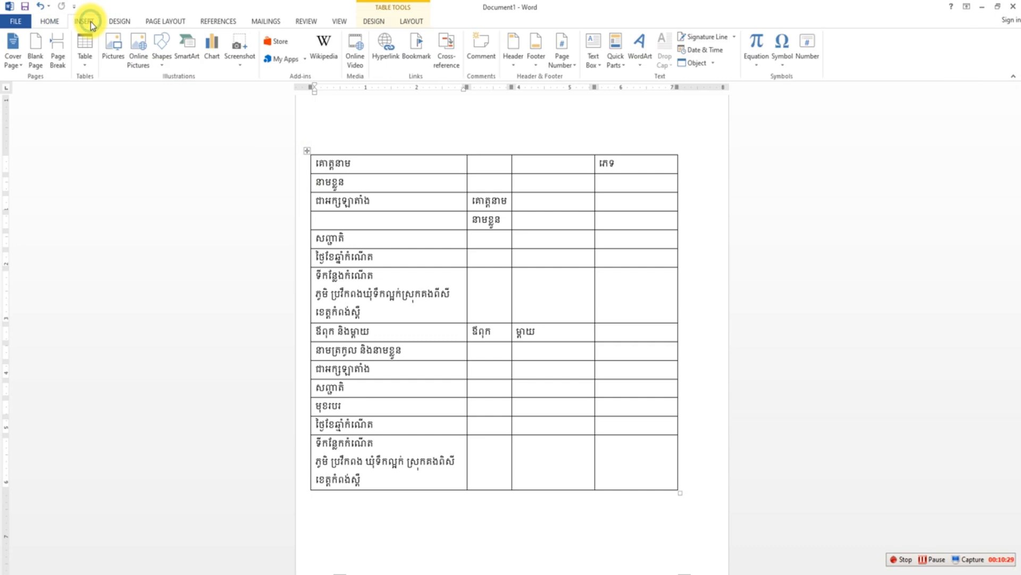
pyautogui.click(165, 21)
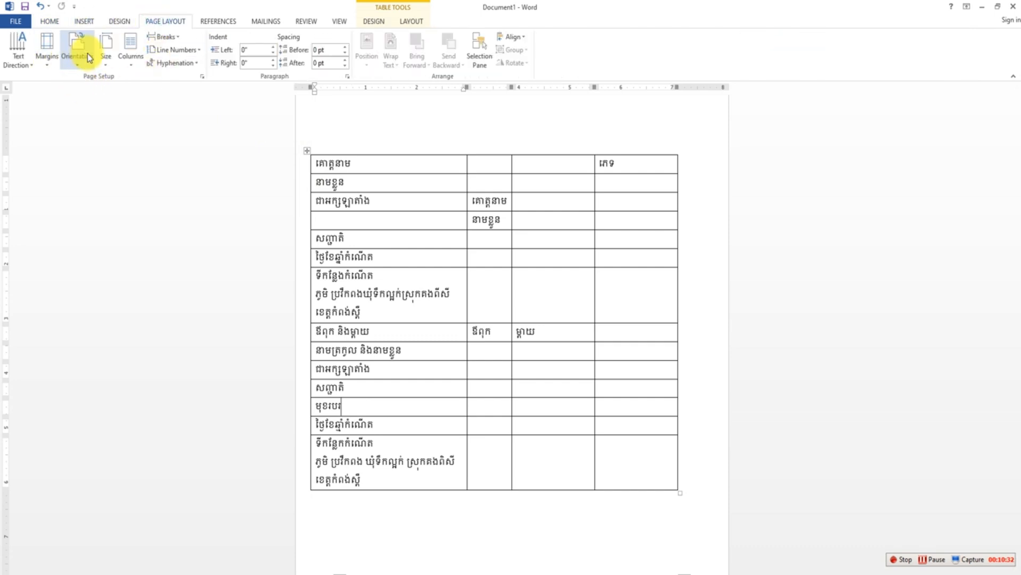
pyautogui.click(55, 53)
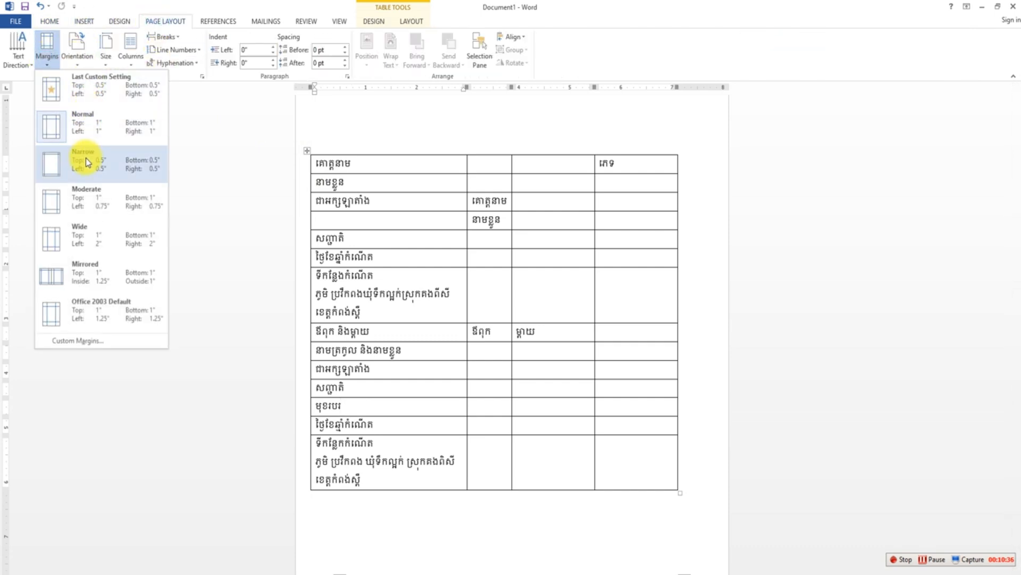
pyautogui.click(86, 126)
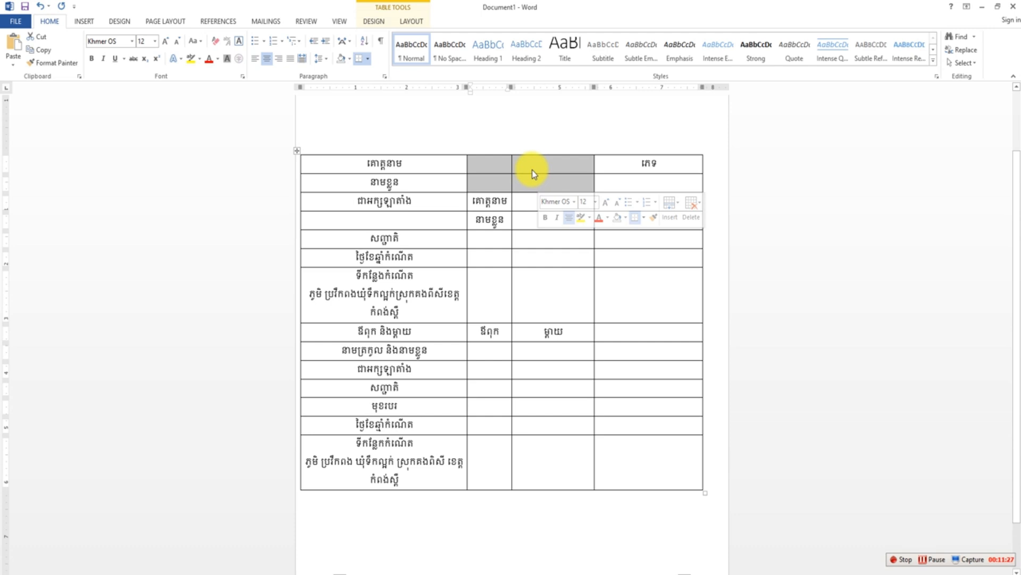
# - Merge the second and third column cells in the គោត្តនាម row, and do the same in the នាមខ្លួន row below
pyautogui.moveTo(503, 161); pyautogui.dragTo(531, 187)
pyautogui.rightClick(523, 166)
pyautogui.click(569, 260)
pyautogui.rightClick(551, 186)
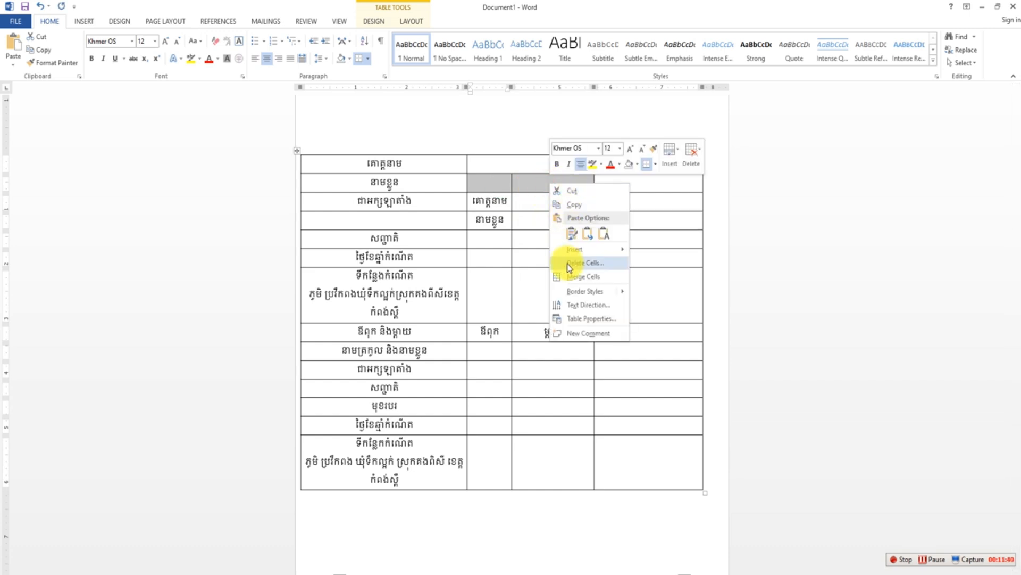
pyautogui.click(577, 282)
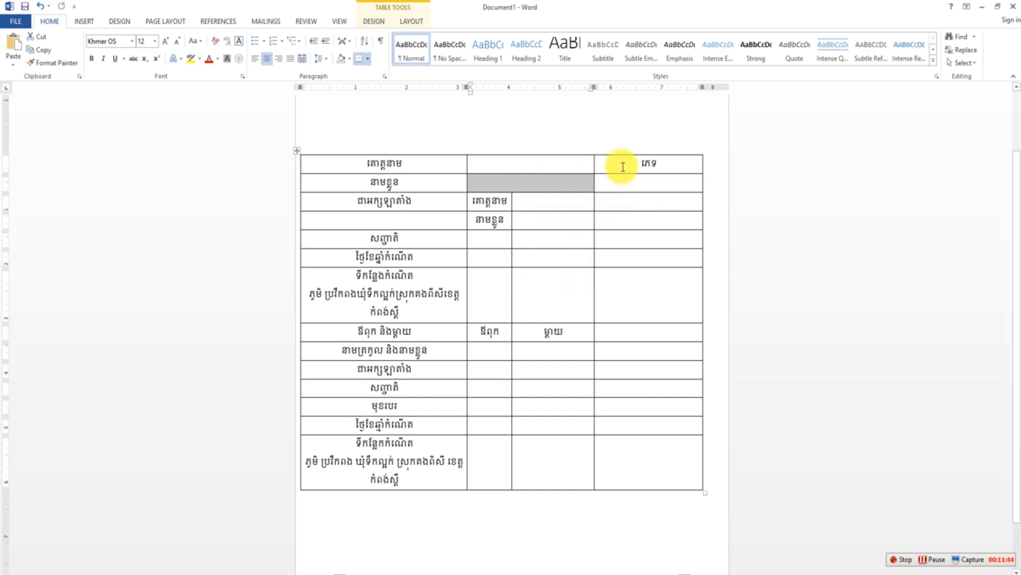
# - Merge the ភេទ cell with the empty cell below it and select the ភេទ text
pyautogui.moveTo(623, 164); pyautogui.dragTo(624, 180)
pyautogui.rightClick(624, 177)
pyautogui.click(644, 275)
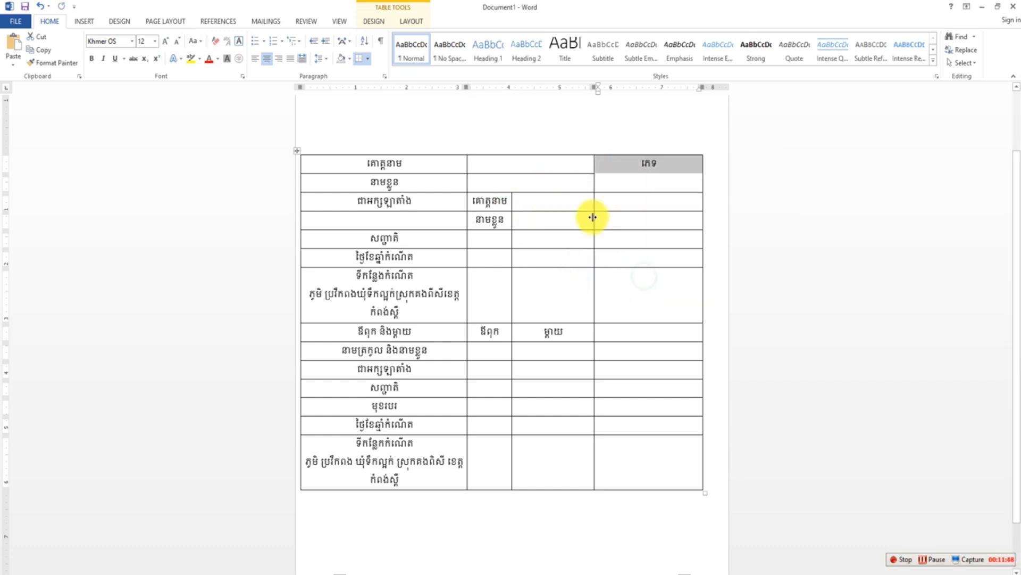
pyautogui.click(625, 173)
pyautogui.moveTo(670, 164); pyautogui.dragTo(624, 167)
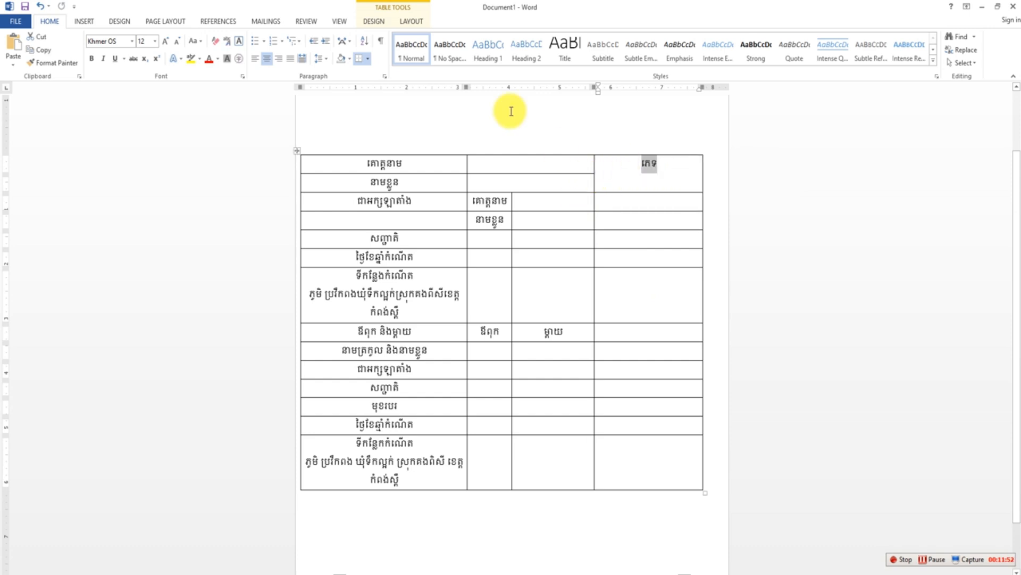
# - Merge the upper ជាអក្សឡាតាំង cell in row three with the empty cell below it
pyautogui.moveTo(344, 202); pyautogui.dragTo(390, 218)
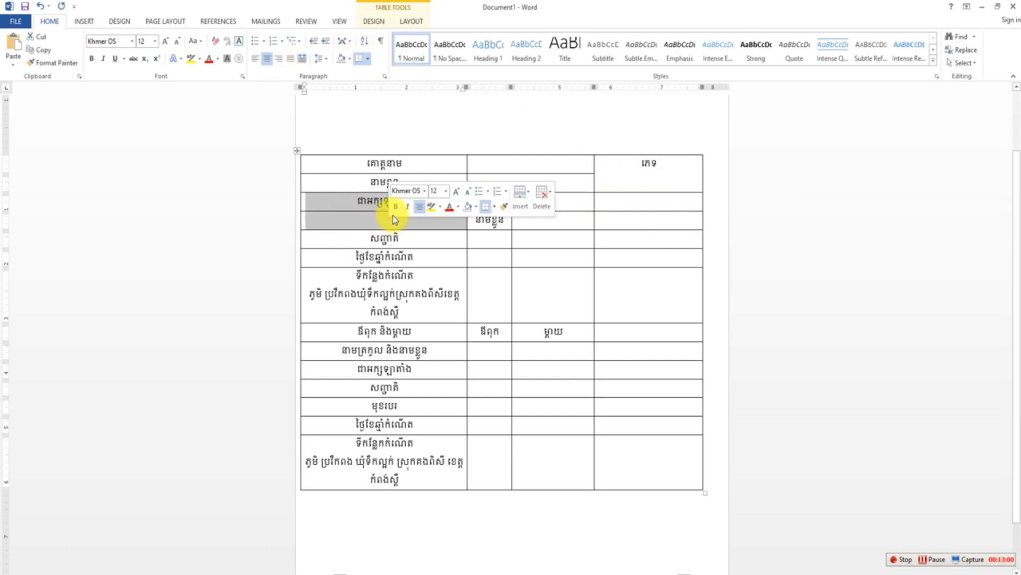
pyautogui.rightClick(391, 218)
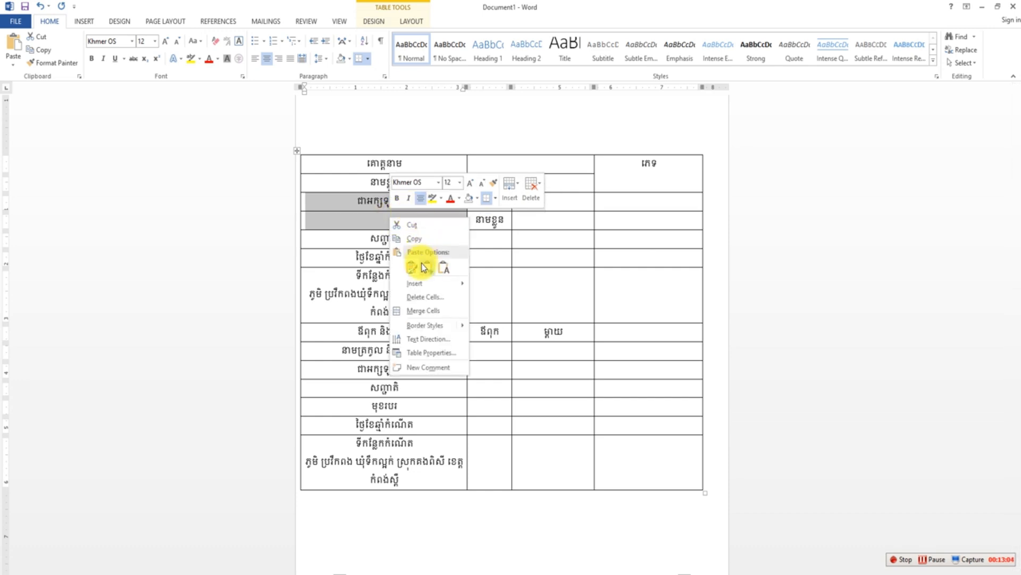
pyautogui.click(423, 310)
pyautogui.click(522, 222)
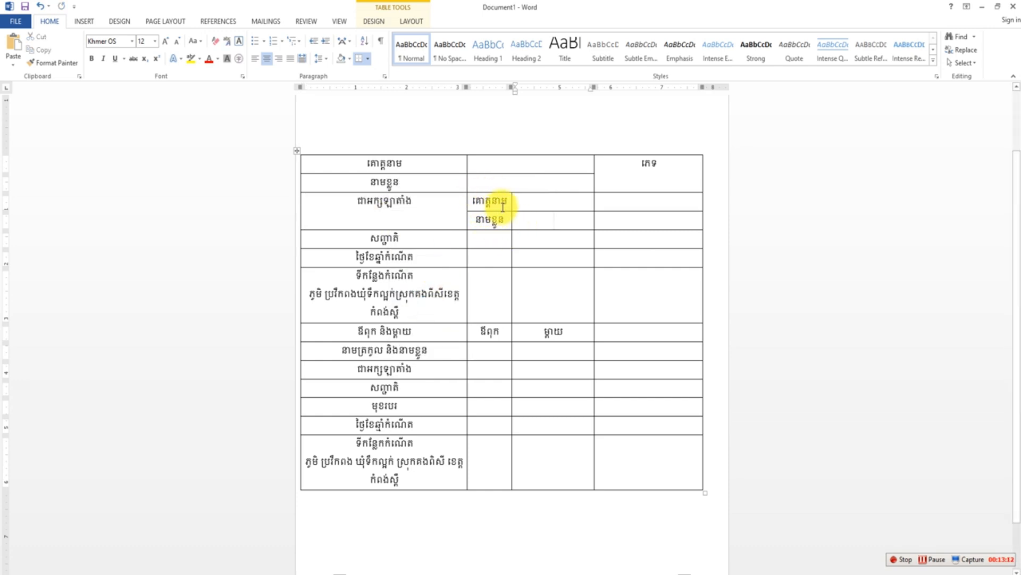
# - Merge the four empty cells beside គោត្តនាម and នាមខ្លួន into one, and merge the three empty cells beside the upper សញ្ជាតិ label
pyautogui.moveTo(544, 201); pyautogui.dragTo(649, 219)
pyautogui.rightClick(647, 214)
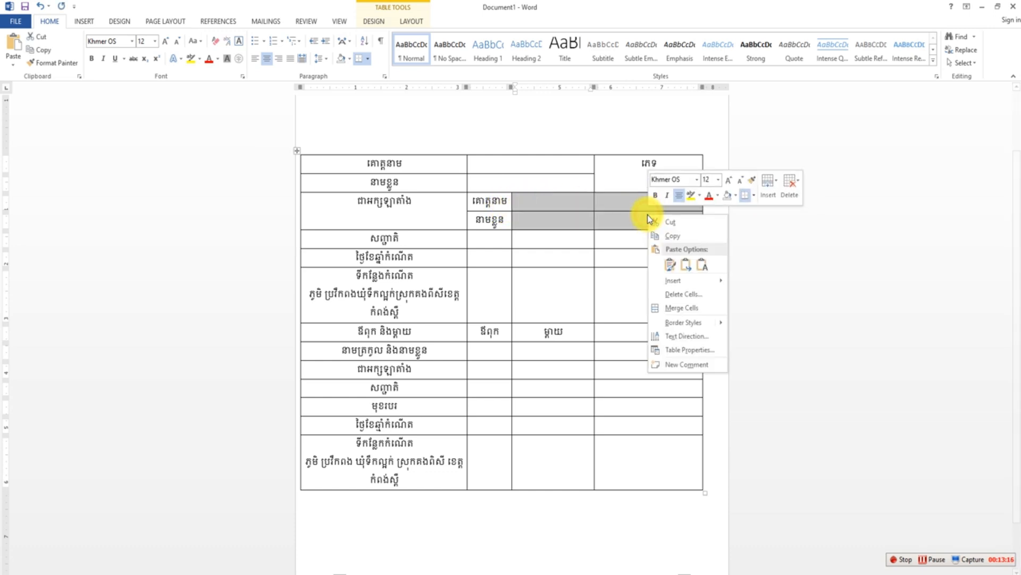
pyautogui.click(676, 308)
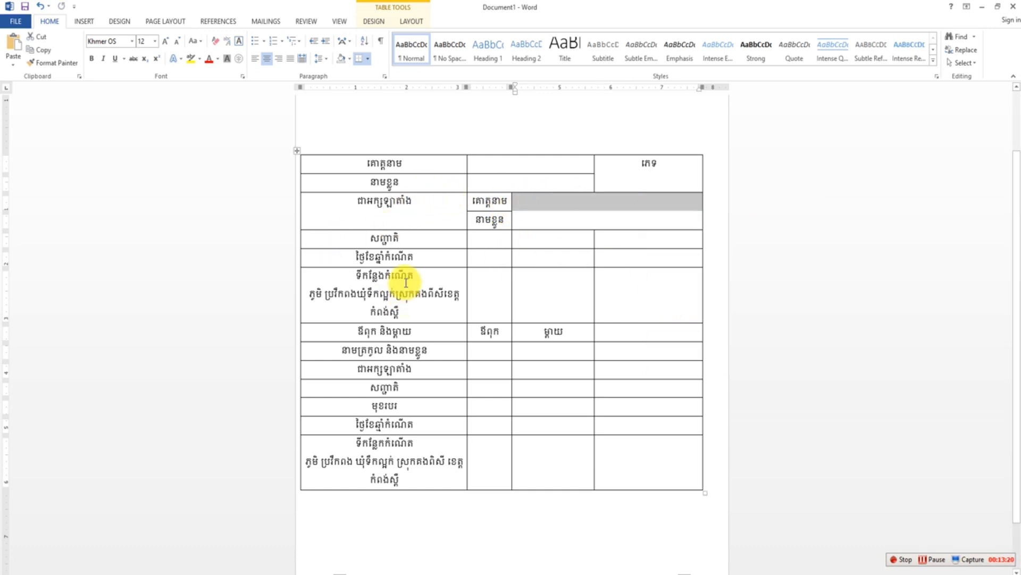
pyautogui.moveTo(479, 239); pyautogui.dragTo(649, 238)
pyautogui.rightClick(663, 238)
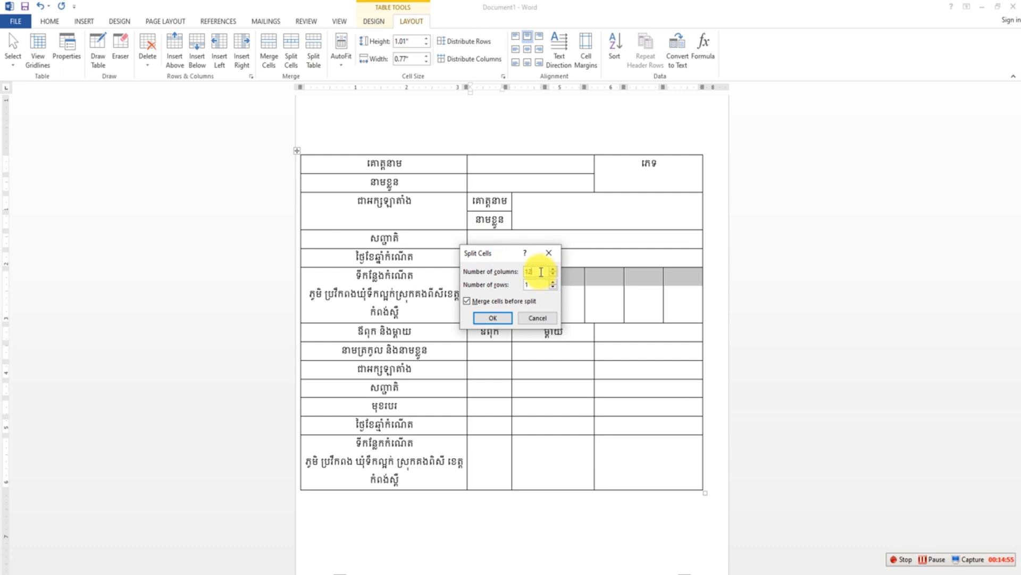
# - Split the selected cells beside ទីកន្លែងកំណើត into 1 column and 2 rows, merging them before the split
pyautogui.write('1')
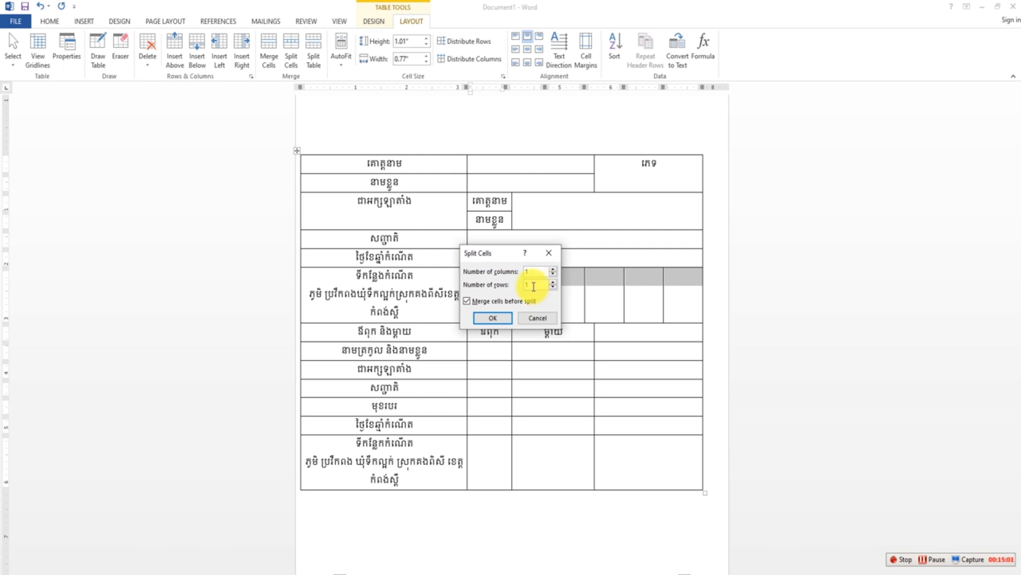
pyautogui.press('BackSpace')
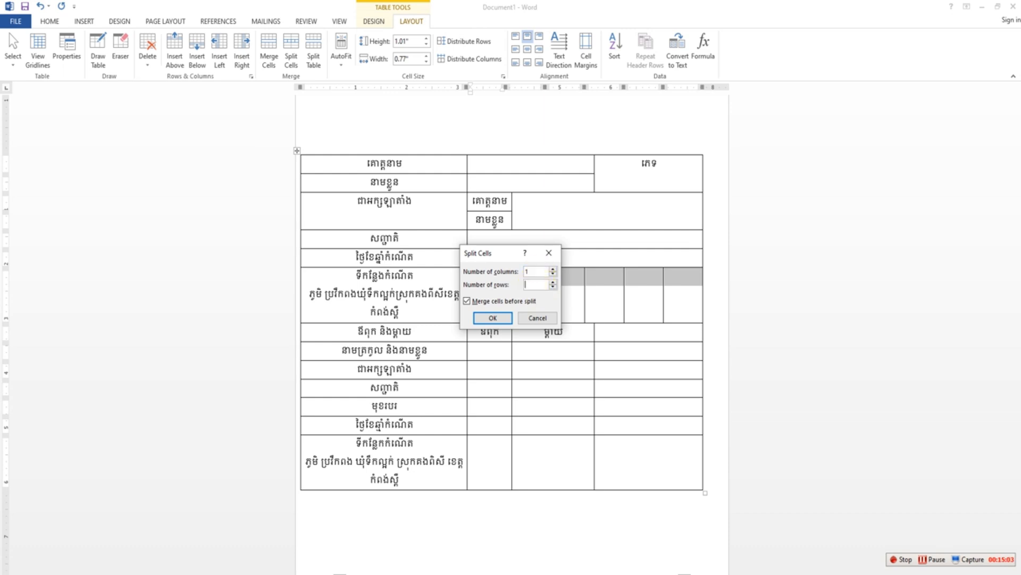
pyautogui.write('2')
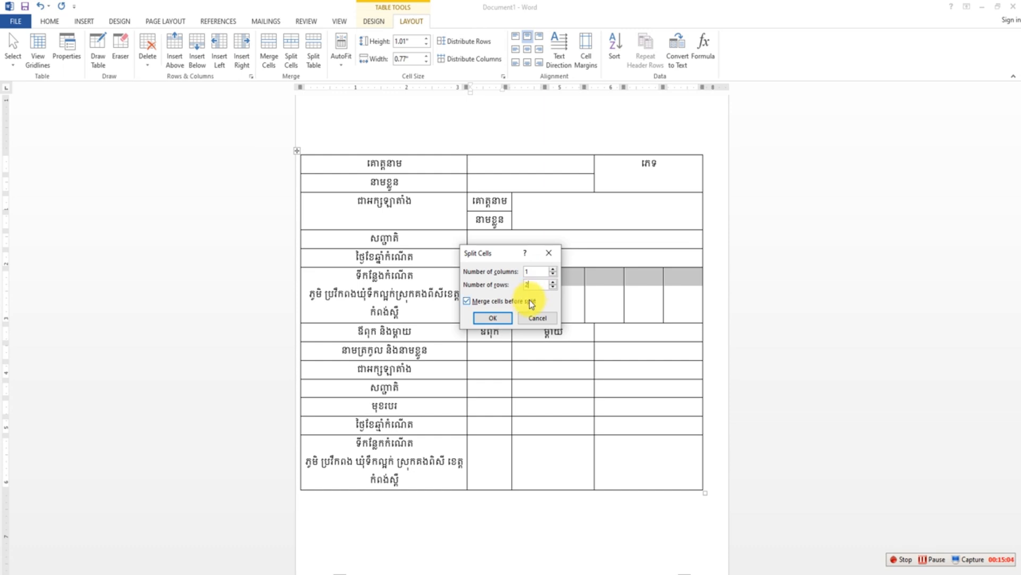
pyautogui.click(502, 318)
# - Merge the two stacked cells beside ទីកន្លែងកំណើត into a single cell
pyautogui.click(485, 286)
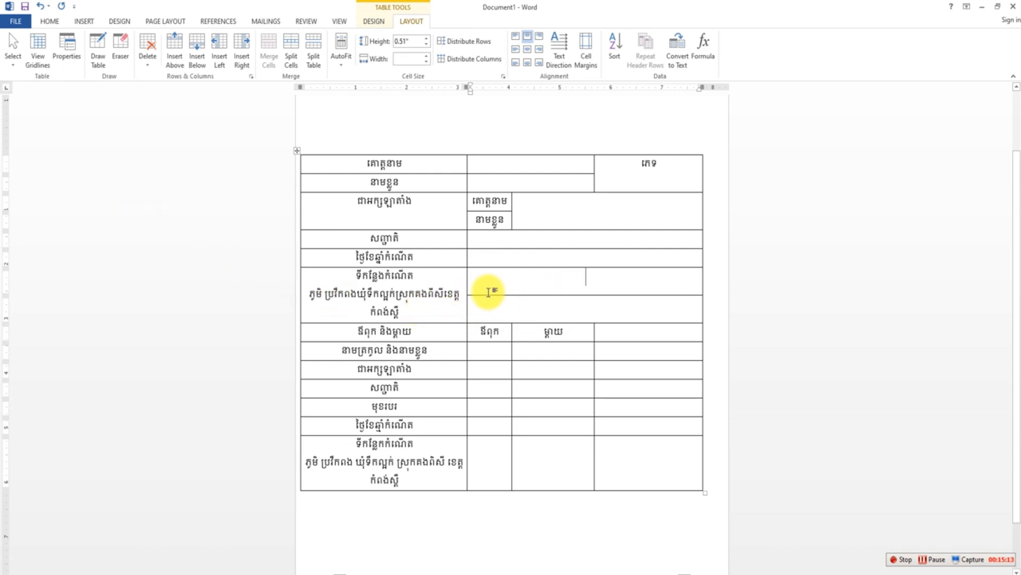
pyautogui.moveTo(513, 285); pyautogui.dragTo(515, 296)
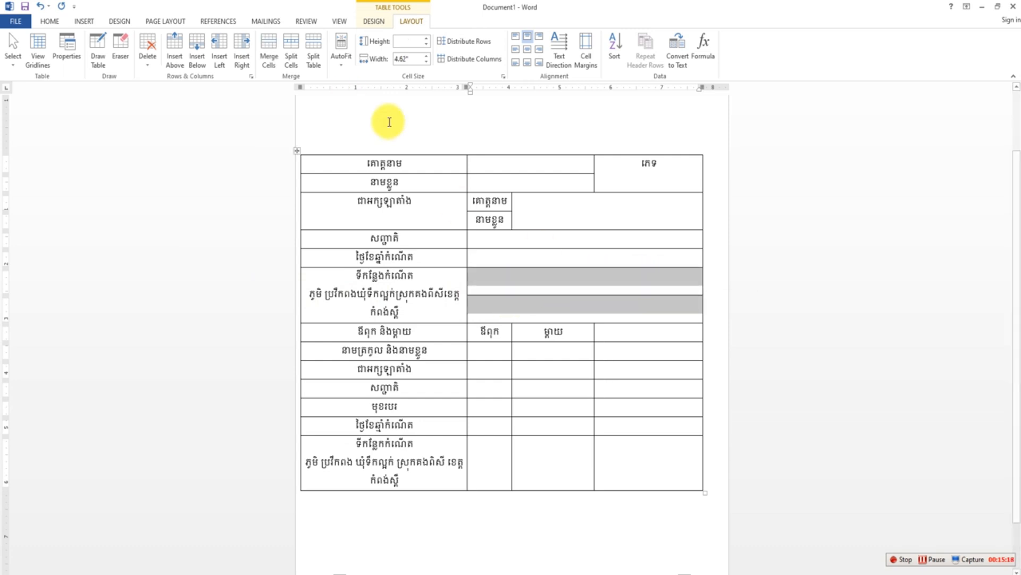
pyautogui.rightClick(538, 285)
pyautogui.click(573, 381)
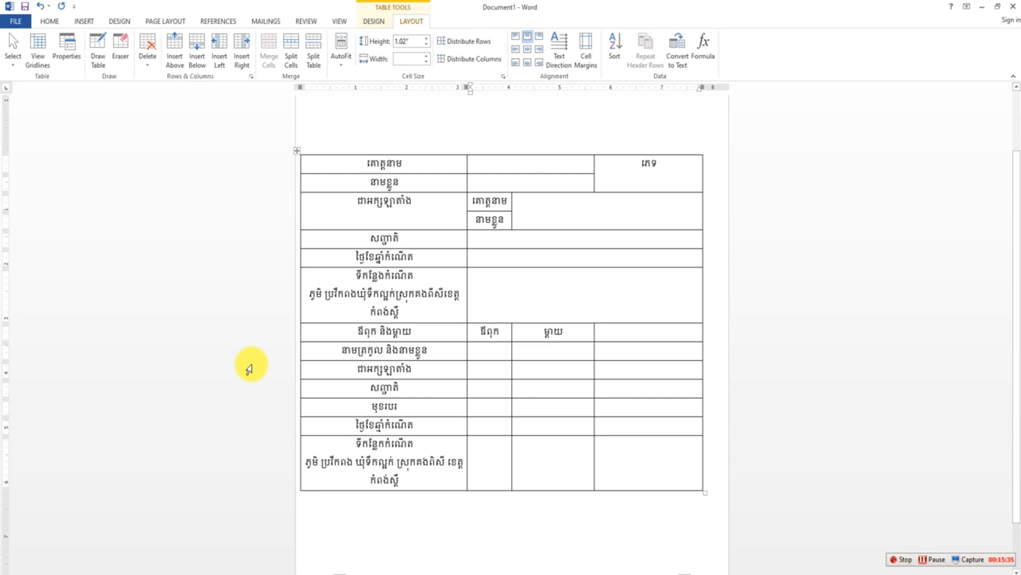
# - Split the cells beside the rows from ឪពុក និងម្តាយ to ថ្ងៃខែឆ្នាំកំណើត into 2 columns and 6 rows, merging them before the split
pyautogui.moveTo(479, 331); pyautogui.dragTo(593, 445)
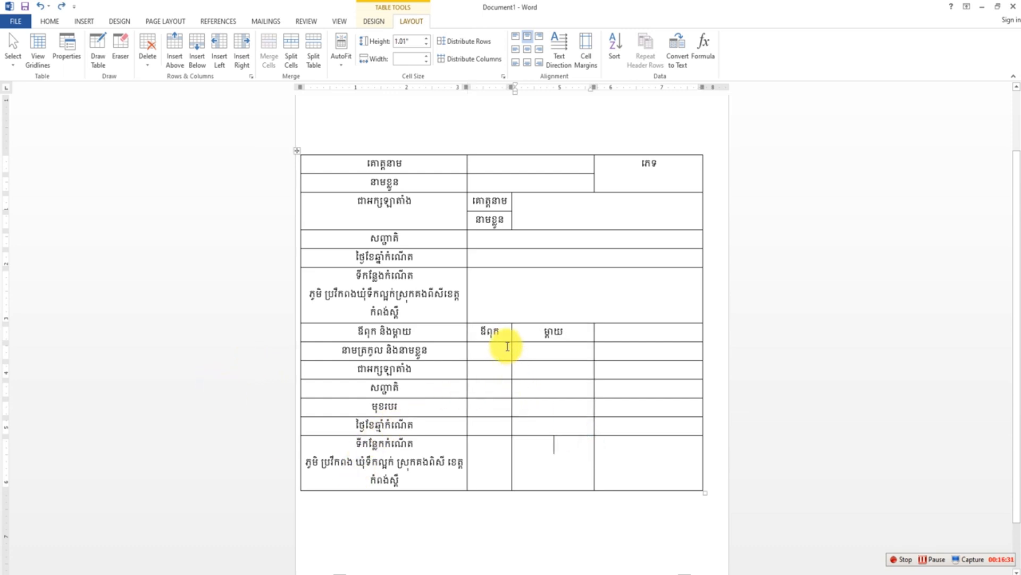
pyautogui.moveTo(492, 331); pyautogui.dragTo(658, 430)
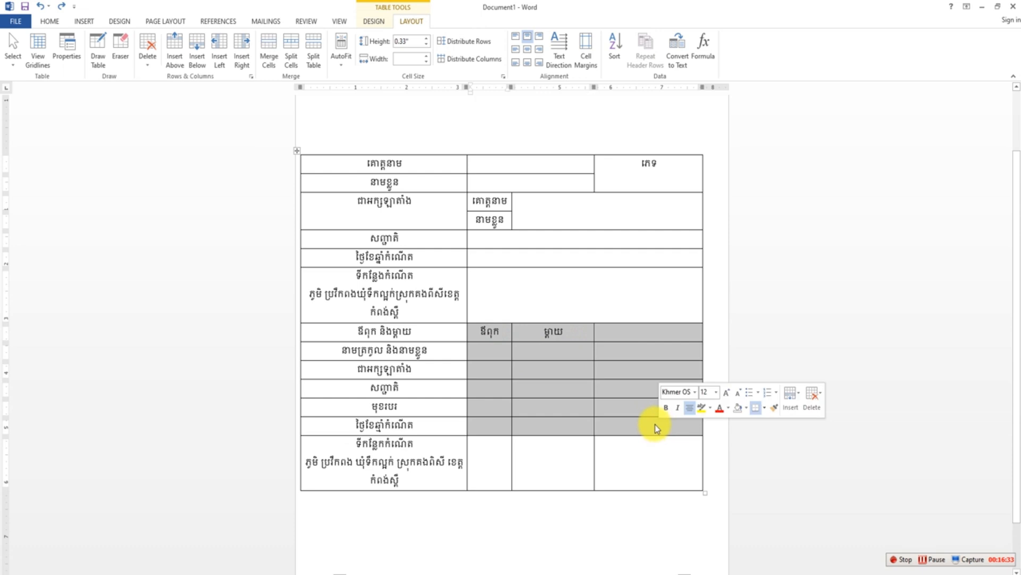
pyautogui.click(292, 60)
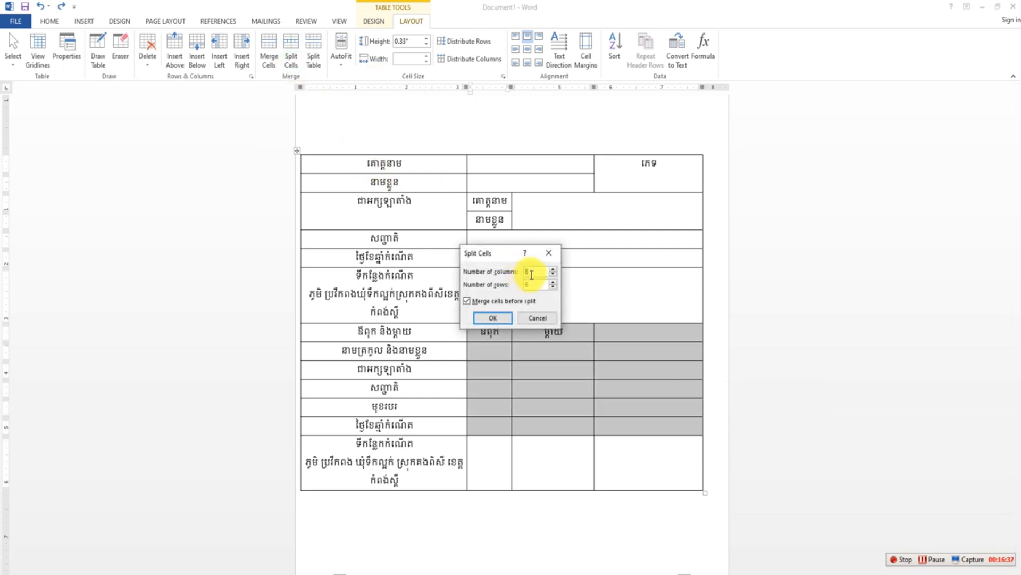
pyautogui.click(531, 273)
pyautogui.press('BackSpace')
pyautogui.write('2')
pyautogui.click(532, 287)
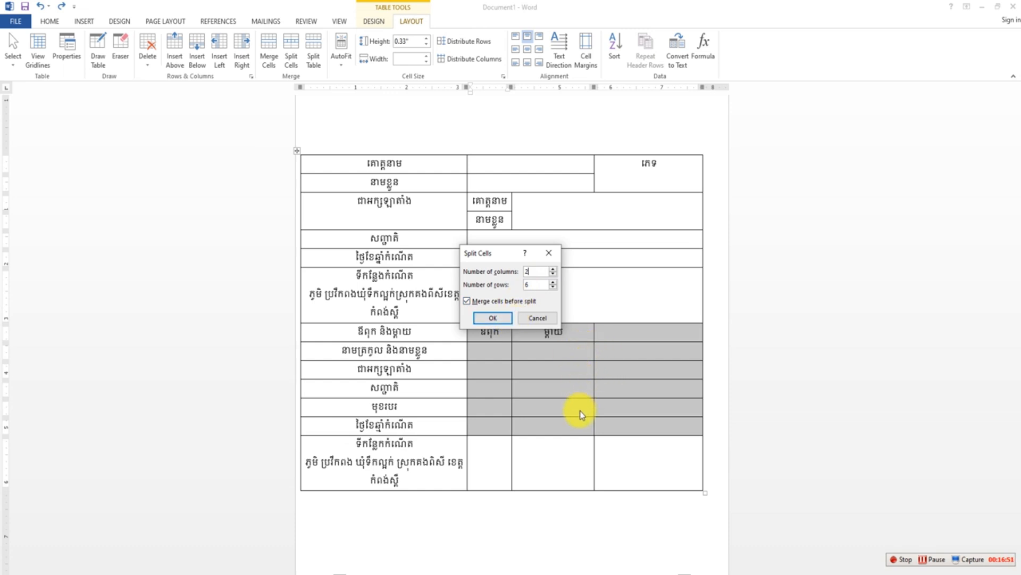
pyautogui.click(495, 317)
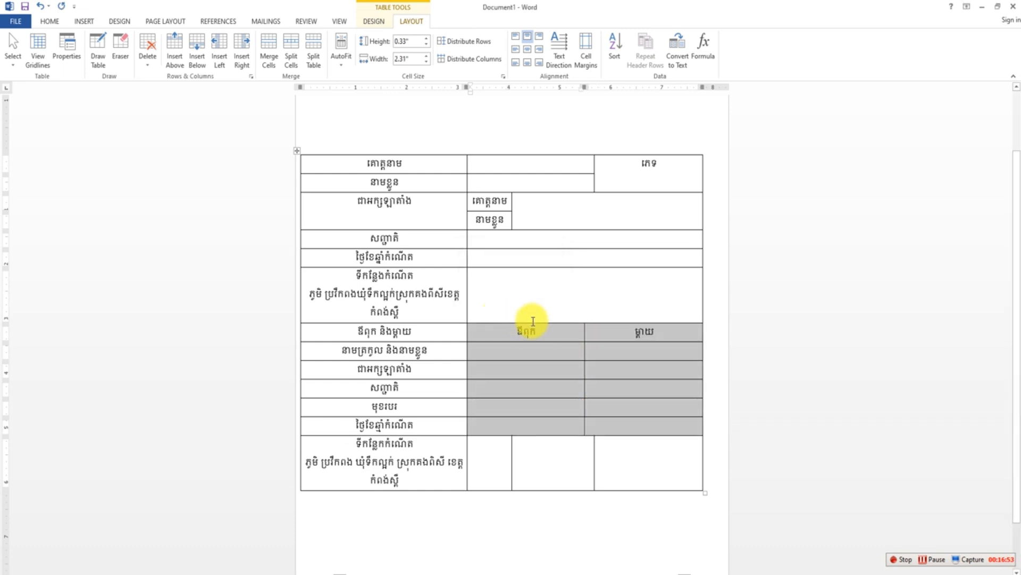
# - Merge the three empty cells beside ទីកន្លែកកំណើត in the last row into one cell
pyautogui.click(622, 470)
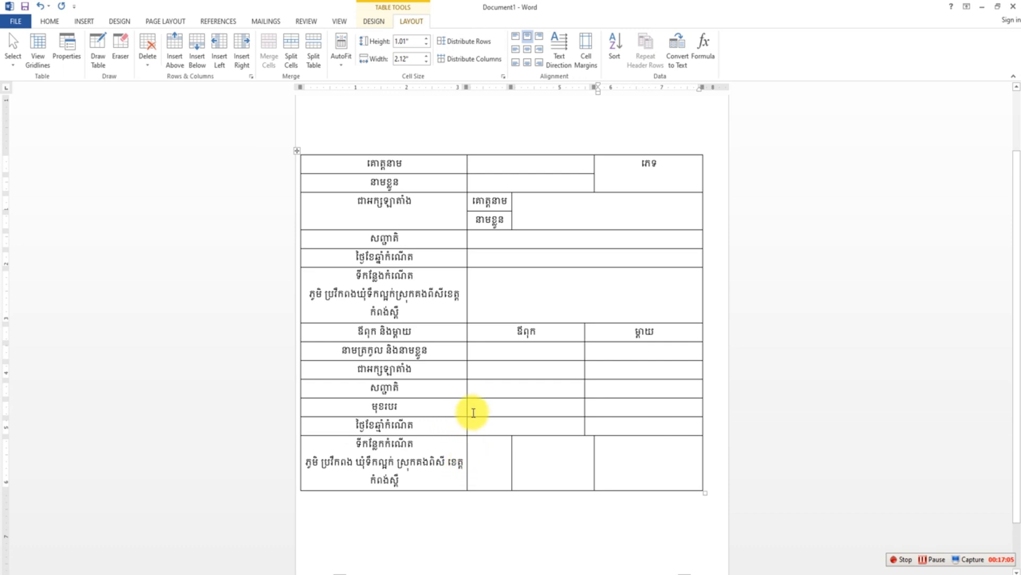
pyautogui.moveTo(485, 458); pyautogui.dragTo(639, 488)
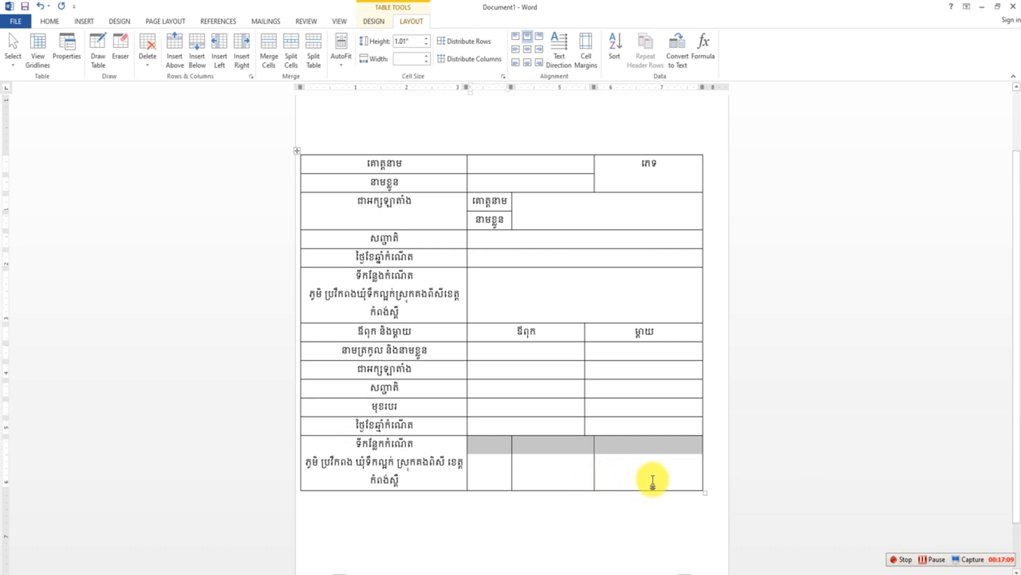
pyautogui.rightClick(604, 452)
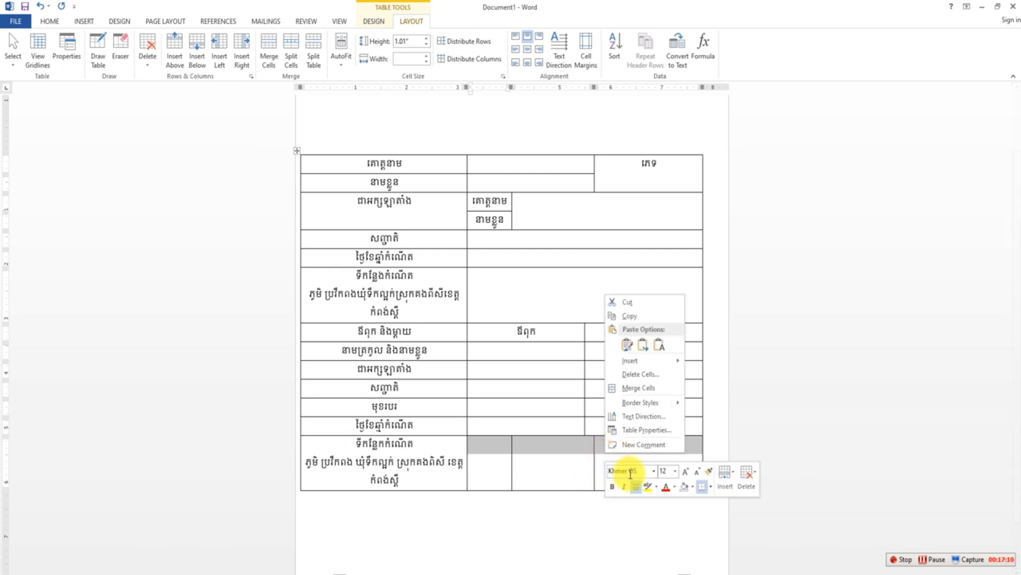
pyautogui.click(635, 389)
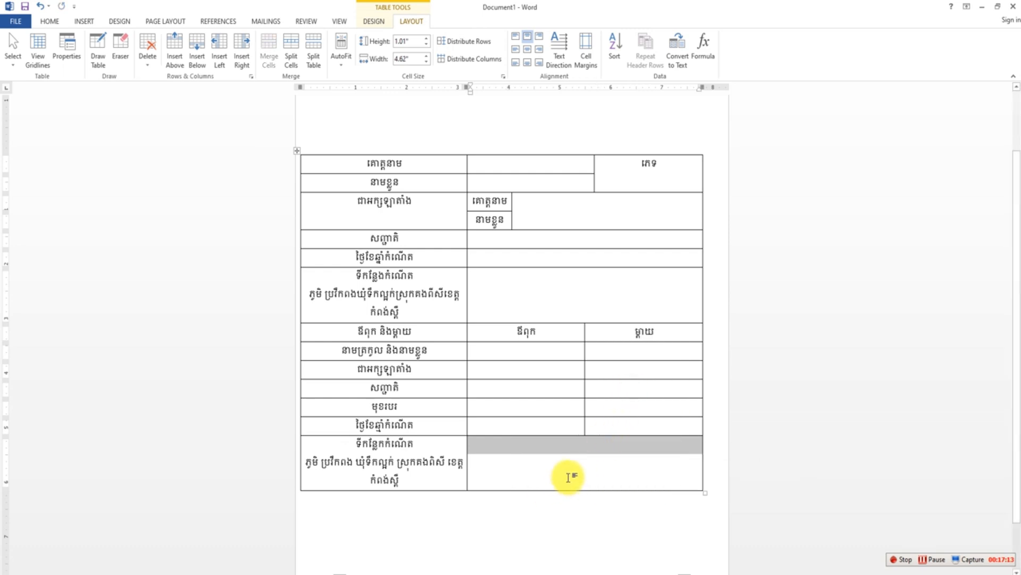
pyautogui.click(568, 477)
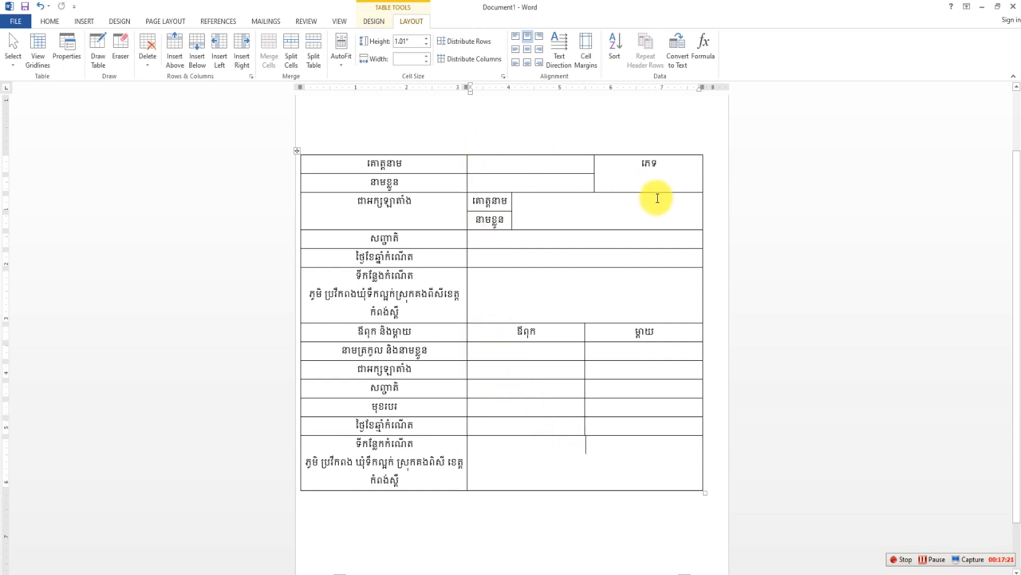
# - Widen the table's outer column almost to the page edge and stretch the last row to a height of about 2.16"
pyautogui.moveTo(705, 157)
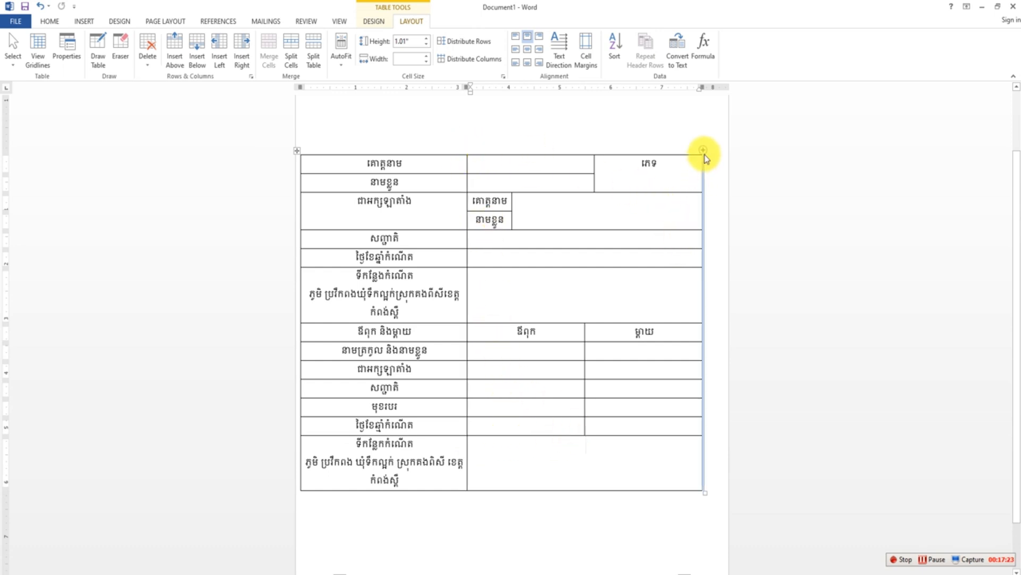
pyautogui.moveTo(702, 162); pyautogui.dragTo(723, 159)
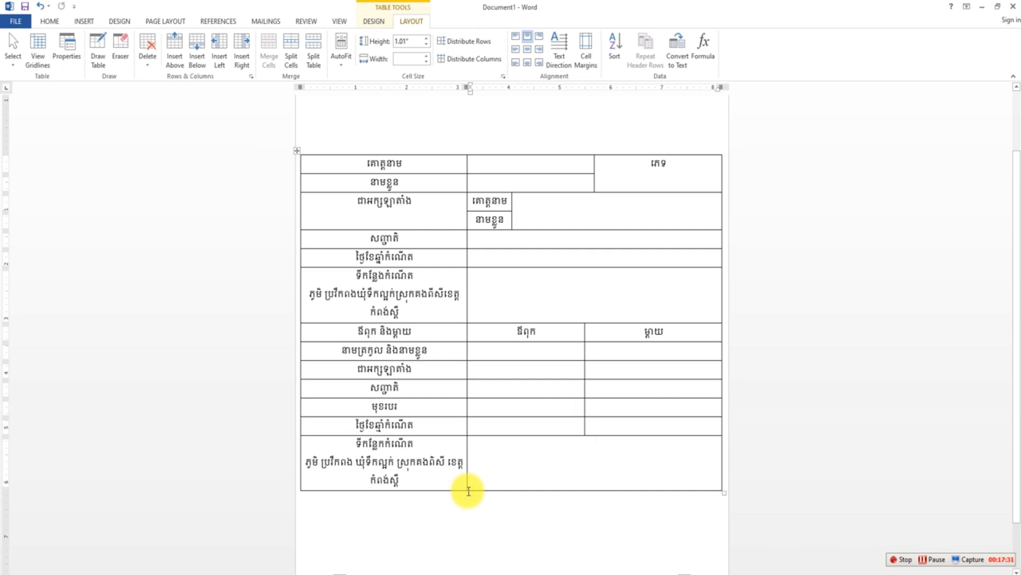
pyautogui.moveTo(468, 488); pyautogui.dragTo(474, 552)
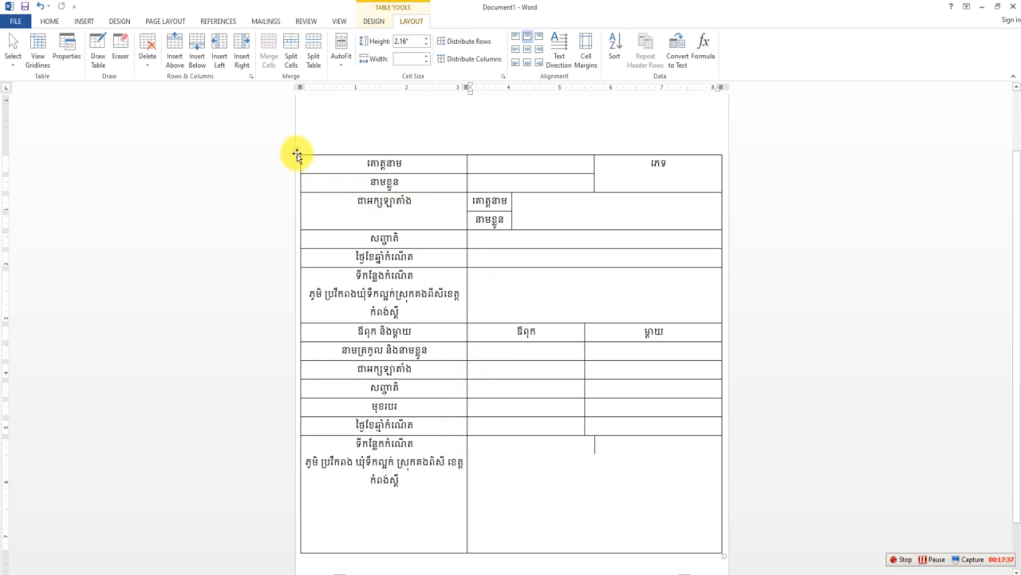
# - Set the whole table to fixed column width and centre its cell contents both horizontally and vertically
pyautogui.click(297, 154)
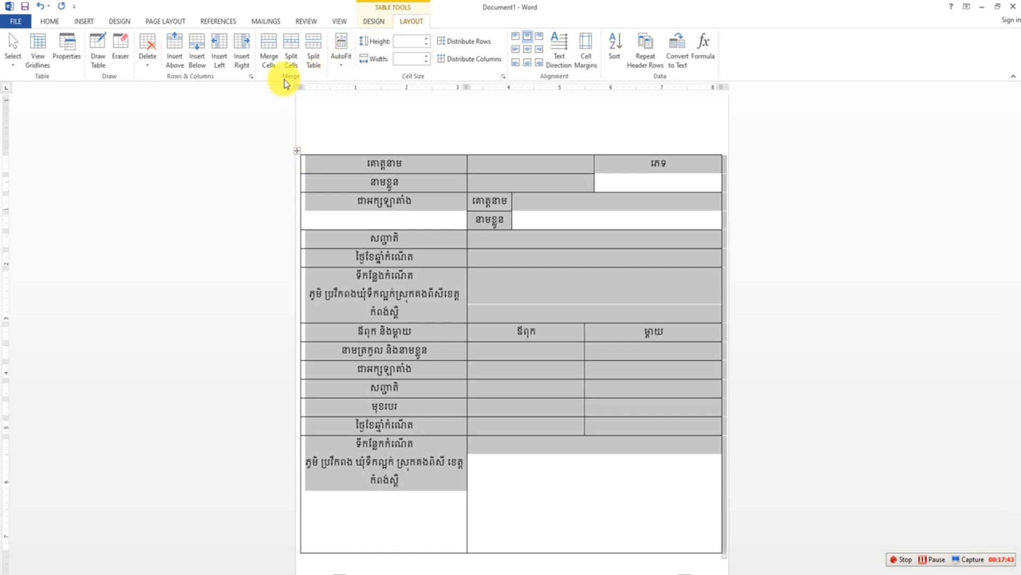
pyautogui.click(341, 54)
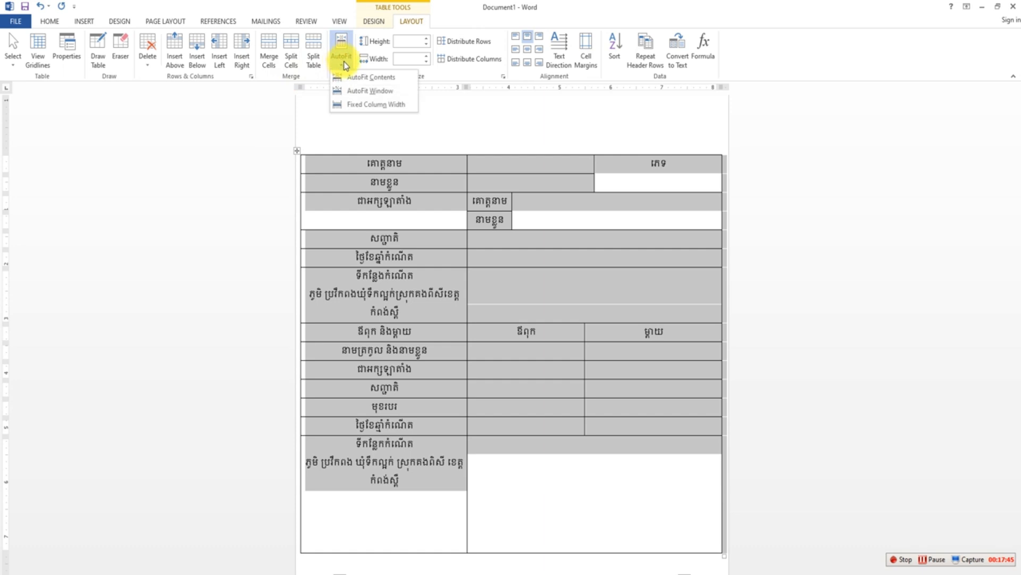
pyautogui.click(358, 106)
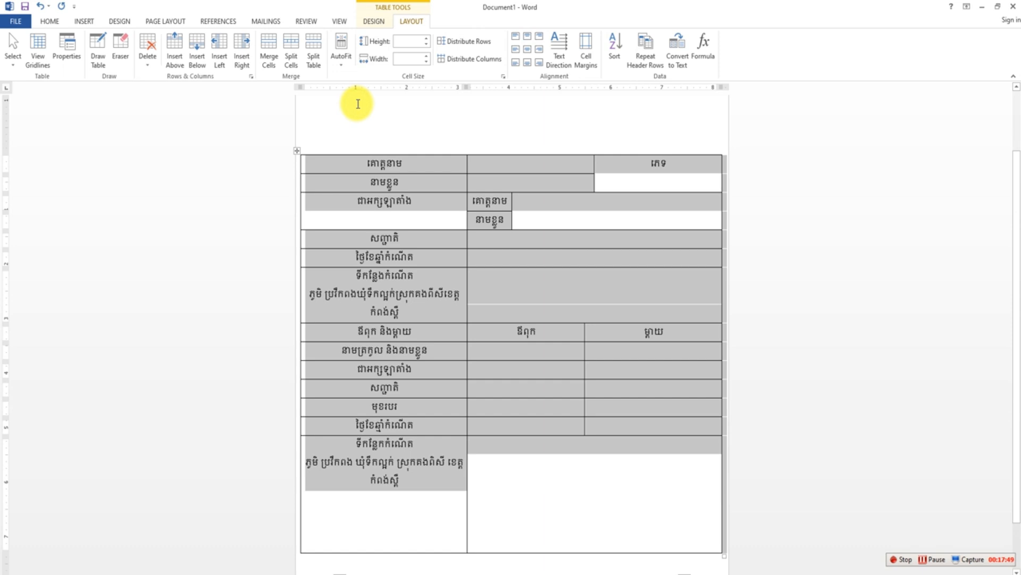
pyautogui.click(526, 52)
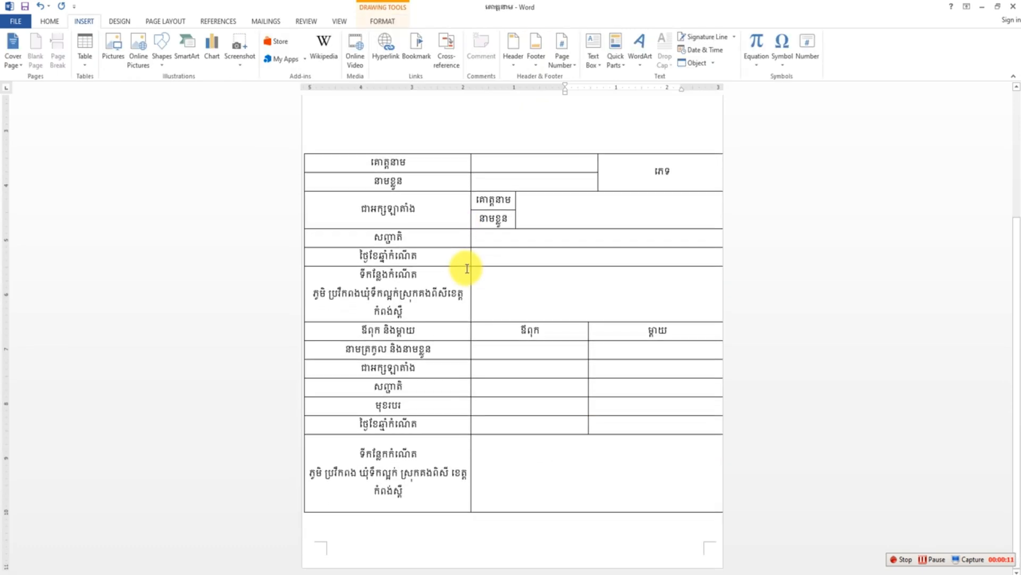
# - Try to add a rectangle about 3.96" wide and 1.47" high beside the green heading, and remove its fill
pyautogui.press('Return')
pyautogui.press('Return')
pyautogui.press('Return')
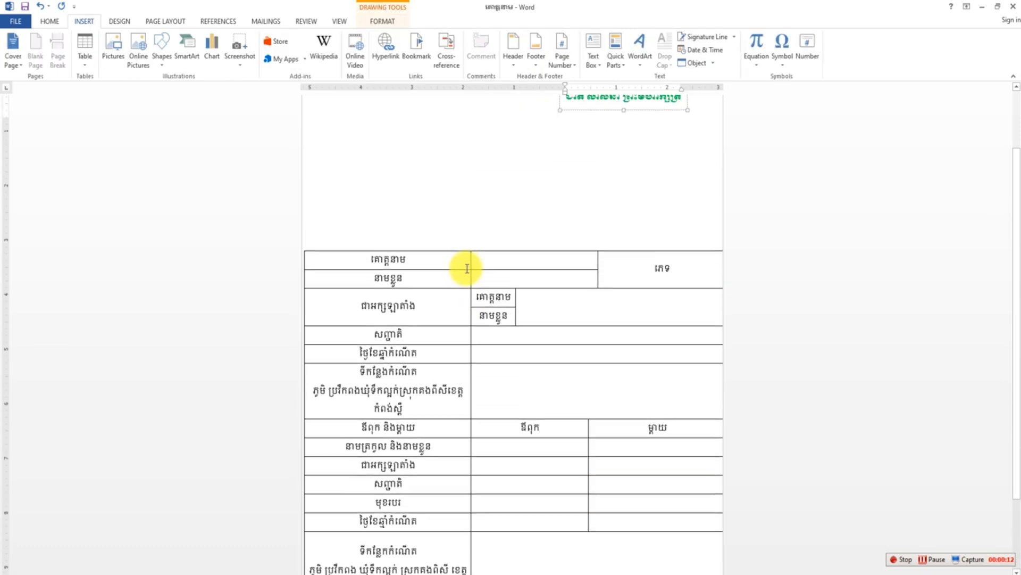
pyautogui.press('Return')
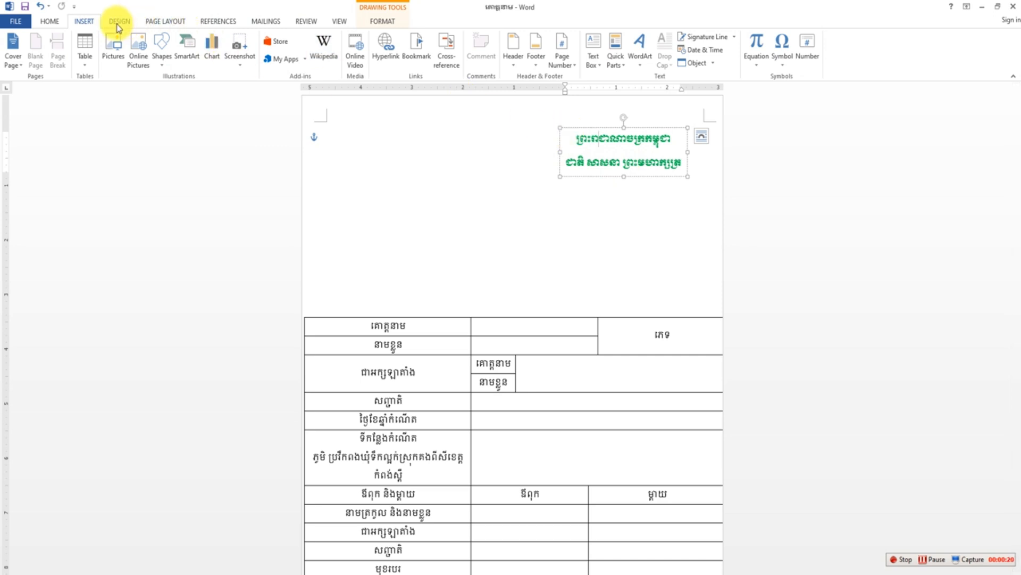
pyautogui.click(166, 52)
pyautogui.click(198, 91)
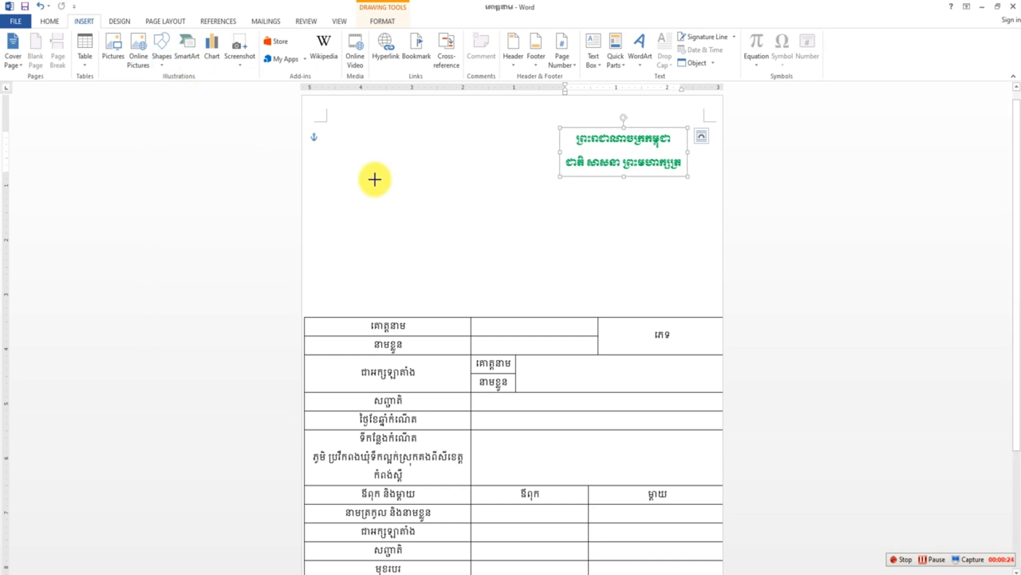
pyautogui.moveTo(334, 149)
pyautogui.mouseDown()
pyautogui.moveTo(431, 151)
pyautogui.moveTo(526, 235)
pyautogui.moveTo(536, 230)
pyautogui.mouseUp()
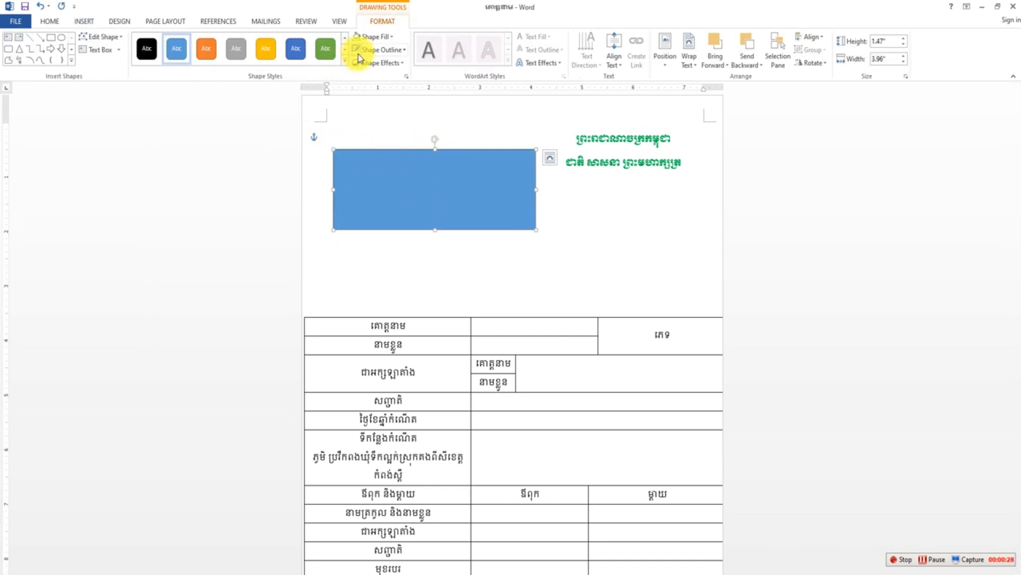
pyautogui.click(356, 37)
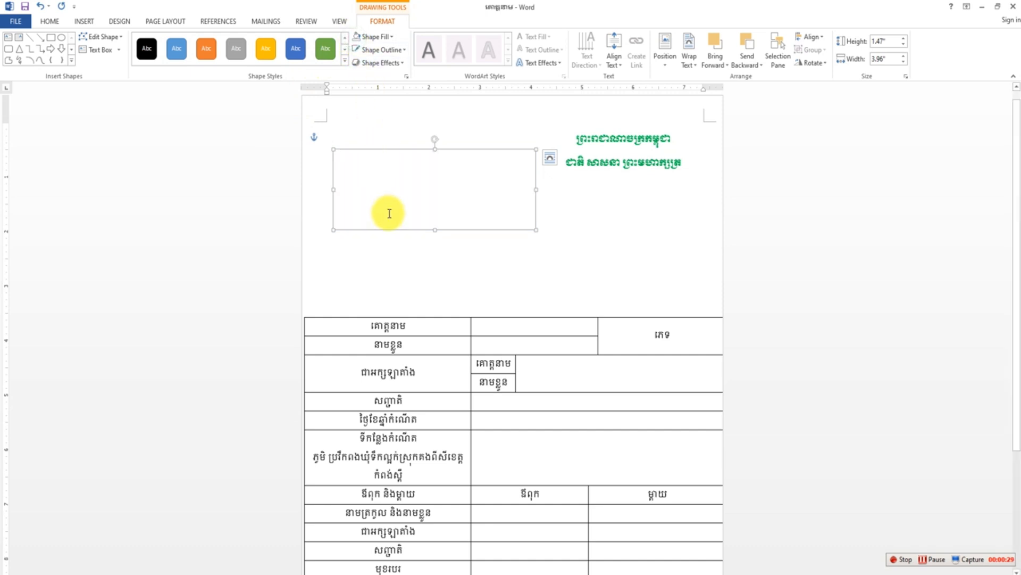
pyautogui.click(411, 190)
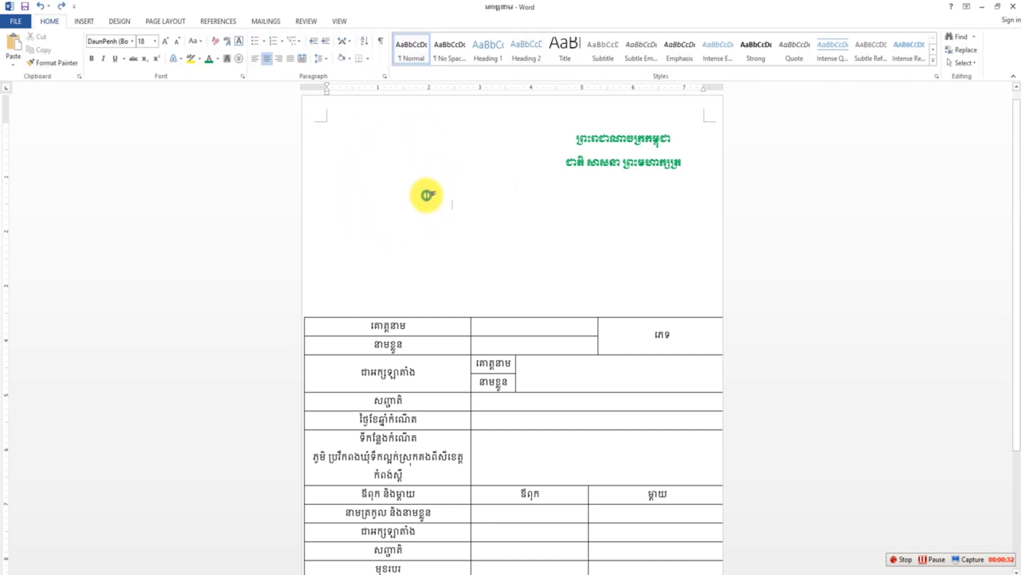
pyautogui.hotkey('ctrl', 'e')
pyautogui.rightClick(391, 194)
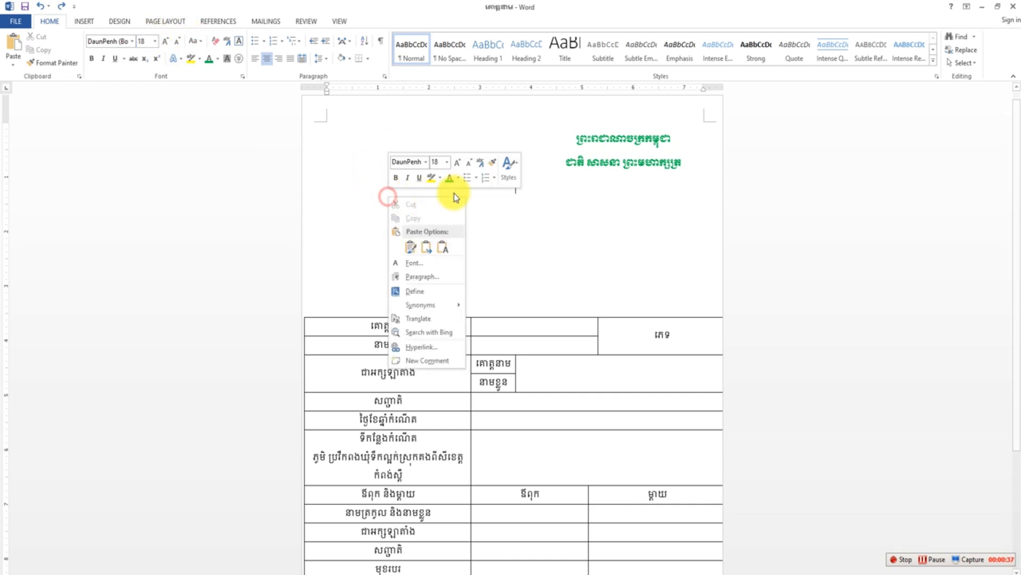
pyautogui.click(508, 238)
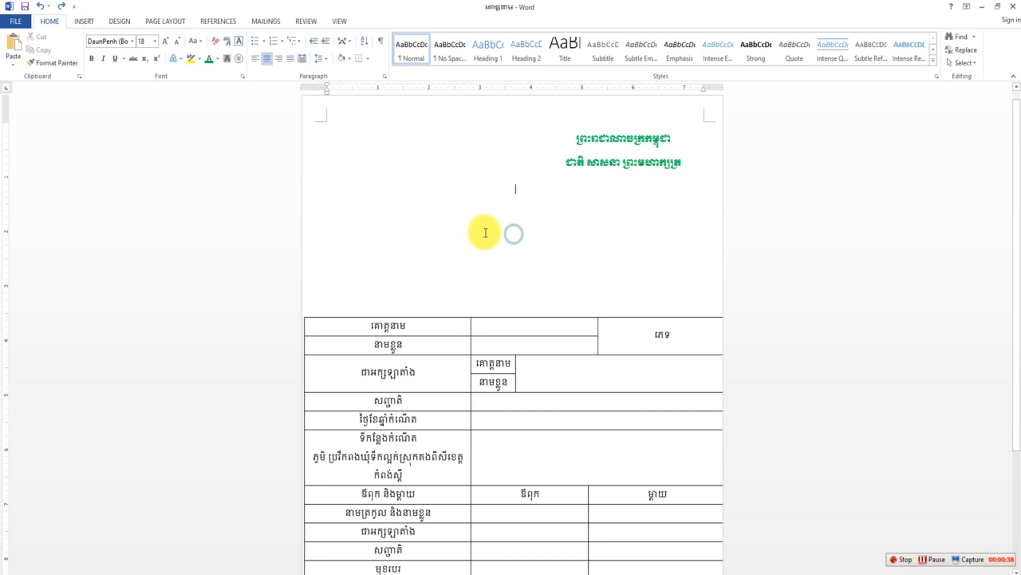
pyautogui.click(36, 7)
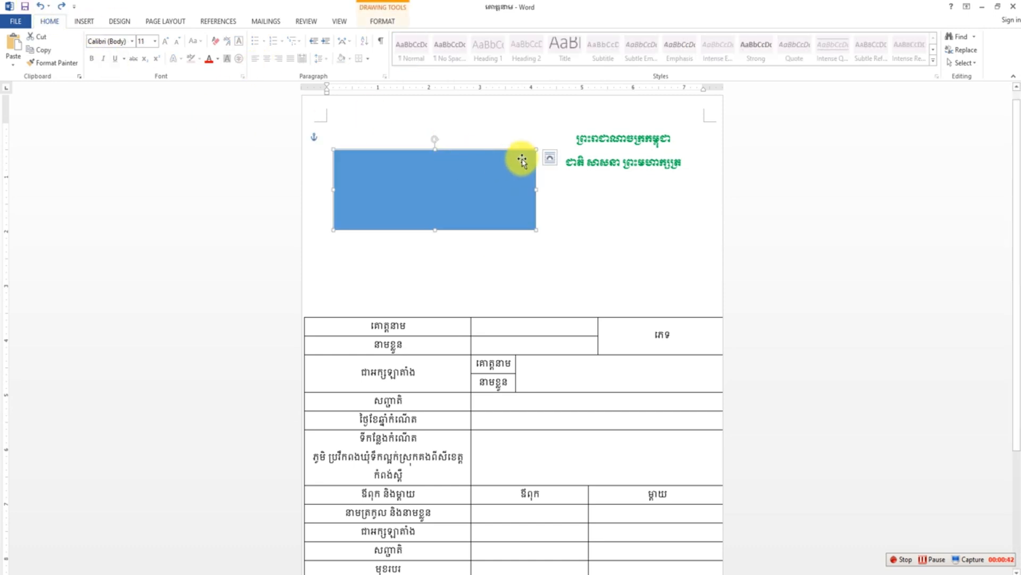
pyautogui.click(549, 157)
pyautogui.click(628, 258)
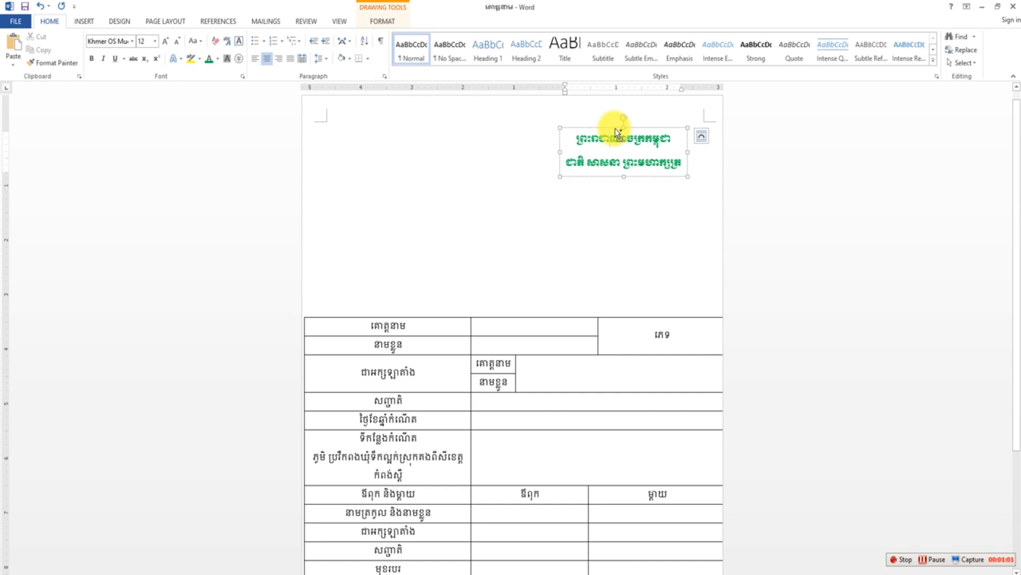
# - Duplicate the green heading text box twice, placing one copy beside the heading and another lower, just above the table
pyautogui.moveTo(618, 131); pyautogui.dragTo(441, 165)
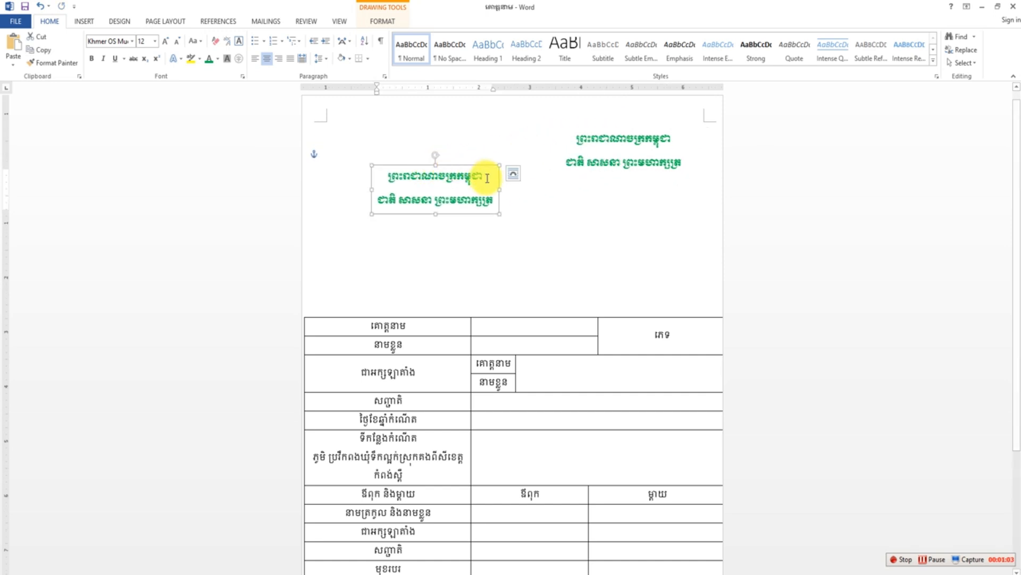
pyautogui.moveTo(499, 211); pyautogui.dragTo(606, 258)
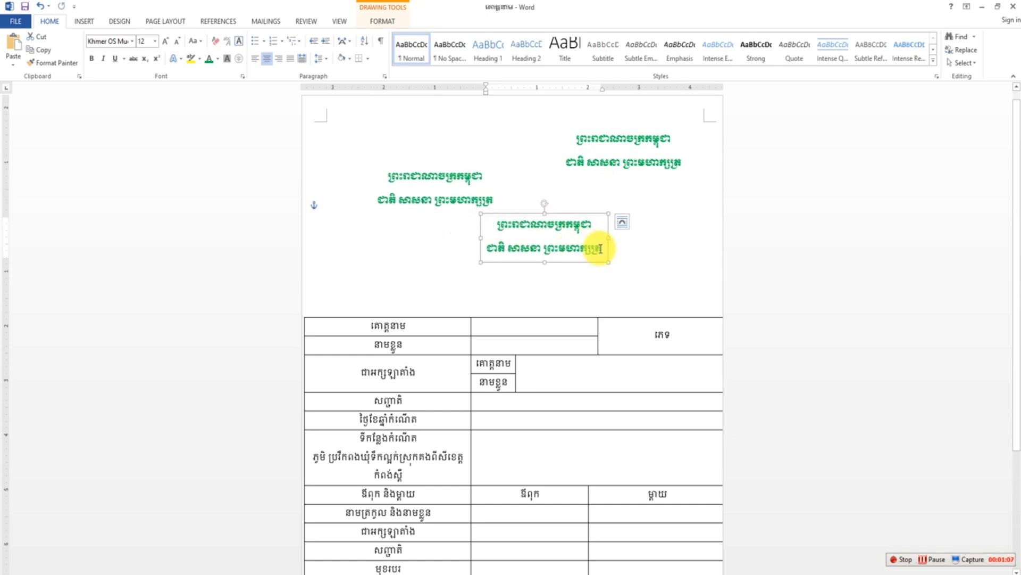
# - Replace the lower copy's text with two left-aligned dotted lines labelled លេខ and សៀវភៅលេខ
pyautogui.click(605, 249)
pyautogui.press('BackSpace')
pyautogui.press('BackSpace')
pyautogui.press('BackSpace')
pyautogui.press('BackSpace')
pyautogui.press('BackSpace')
pyautogui.press('BackSpace')
pyautogui.press('BackSpace')
pyautogui.press('BackSpace')
pyautogui.press('BackSpace')
pyautogui.press('BackSpace')
pyautogui.press('BackSpace')
pyautogui.press('BackSpace')
pyautogui.press('BackSpace')
pyautogui.press('BackSpace')
pyautogui.press('BackSpace')
pyautogui.press('BackSpace')
pyautogui.press('BackSpace')
pyautogui.press('BackSpace')
pyautogui.press('BackSpace')
pyautogui.press('BackSpace')
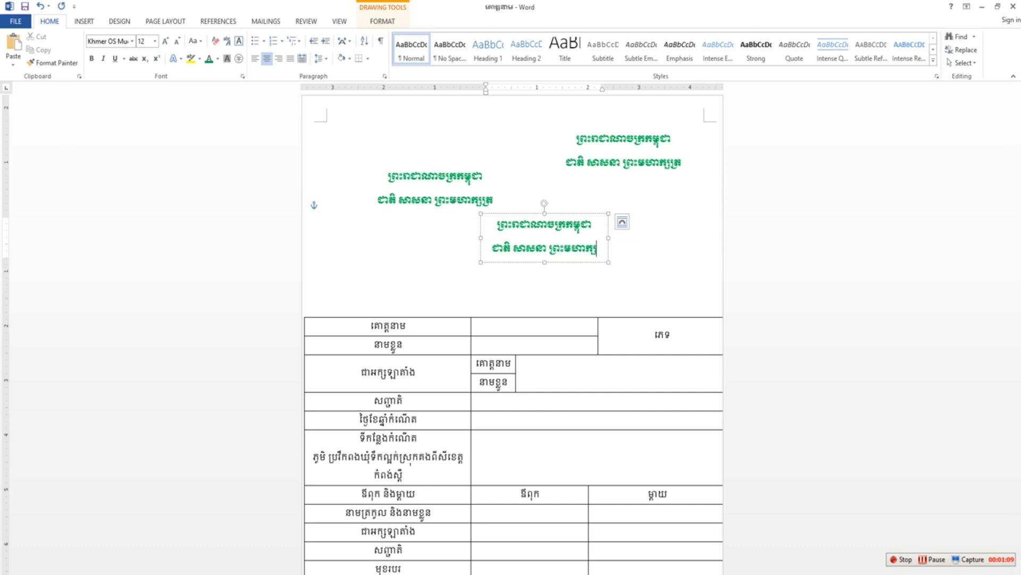
pyautogui.press('BackSpace')
pyautogui.press('BackSpace')
pyautogui.press('BackSpace')
pyautogui.press('BackSpace')
pyautogui.press('BackSpace')
pyautogui.press('BackSpace')
pyautogui.press('BackSpace')
pyautogui.press('BackSpace')
pyautogui.press('BackSpace')
pyautogui.press('BackSpace')
pyautogui.press('BackSpace')
pyautogui.press('BackSpace')
pyautogui.press('BackSpace')
pyautogui.press('BackSpace')
pyautogui.press('BackSpace')
pyautogui.press('BackSpace')
pyautogui.press('BackSpace')
pyautogui.press('BackSpace')
pyautogui.press('BackSpace')
pyautogui.press('BackSpace')
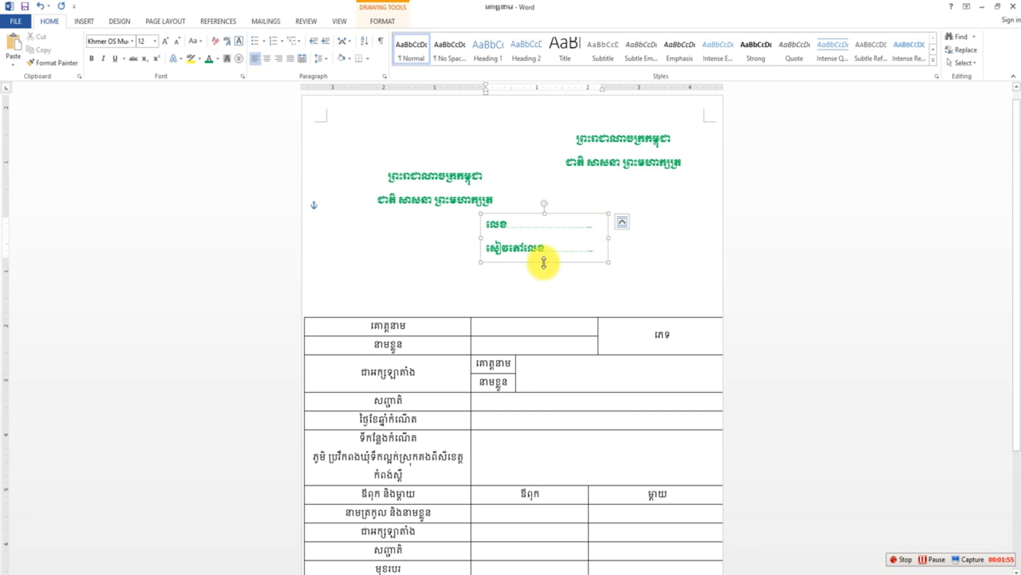
# - Extend the លេខ text box downward and add a third dotted line labelled ឆ្នាំ
pyautogui.moveTo(543, 262); pyautogui.dragTo(552, 299)
pyautogui.click(498, 268)
pyautogui.write('ន')
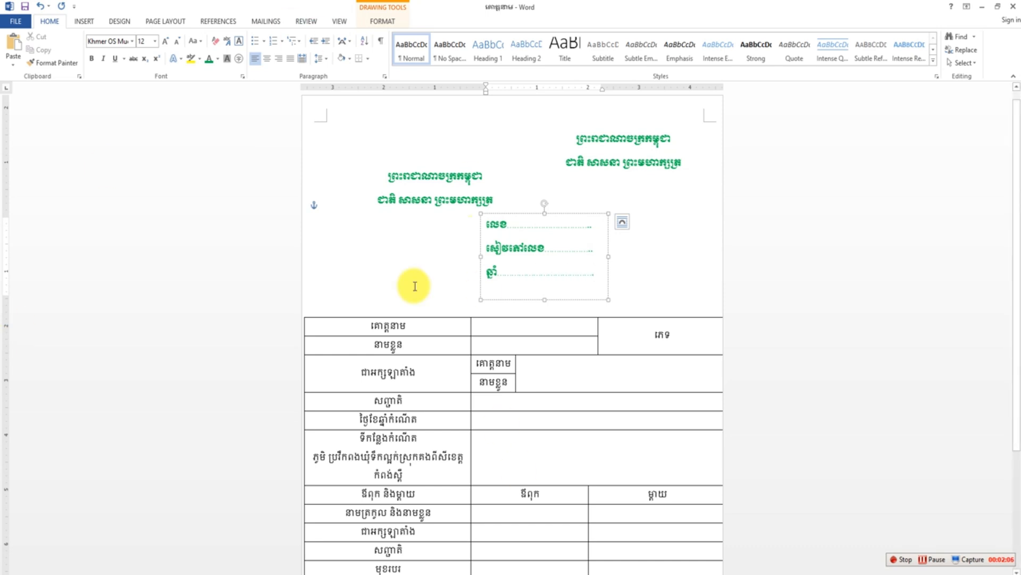
# - Replace the other heading copy's text with dotted lines ខេត្ត ក្រុង, ស្រុក ខណ្ឌ and ឃុំ សង្កាត់, extending the box downward to fit
pyautogui.click(449, 196)
pyautogui.press('BackSpace')
pyautogui.press('BackSpace')
pyautogui.press('BackSpace')
pyautogui.press('BackSpace')
pyautogui.press('BackSpace')
pyautogui.press('BackSpace')
pyautogui.press('BackSpace')
pyautogui.press('BackSpace')
pyautogui.press('BackSpace')
pyautogui.press('BackSpace')
pyautogui.press('BackSpace')
pyautogui.press('BackSpace')
pyautogui.press('BackSpace')
pyautogui.press('BackSpace')
pyautogui.press('BackSpace')
pyautogui.press('BackSpace')
pyautogui.press('BackSpace')
pyautogui.press('BackSpace')
pyautogui.press('BackSpace')
pyautogui.press('BackSpace')
pyautogui.press('BackSpace')
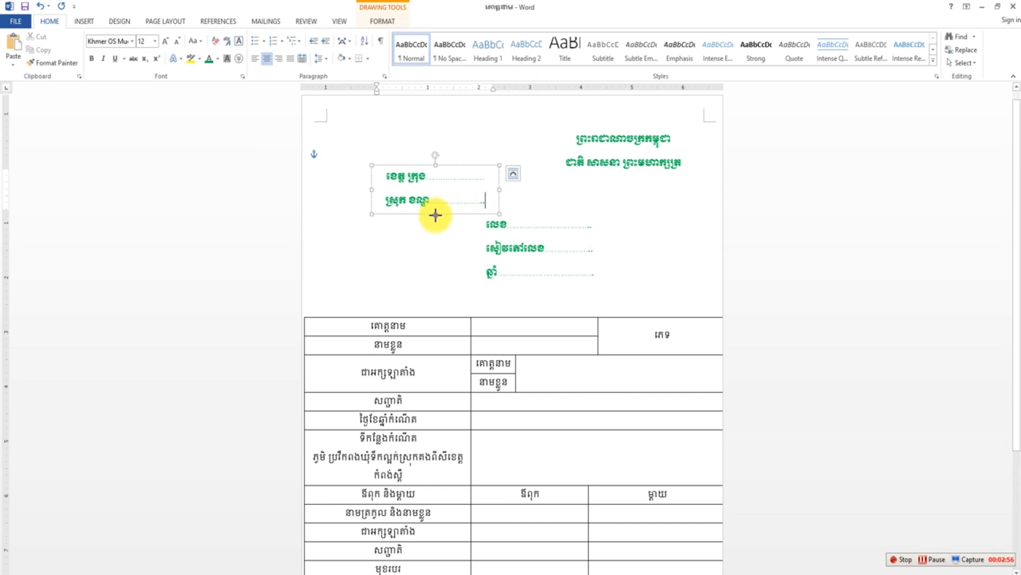
pyautogui.moveTo(436, 215); pyautogui.dragTo(436, 257)
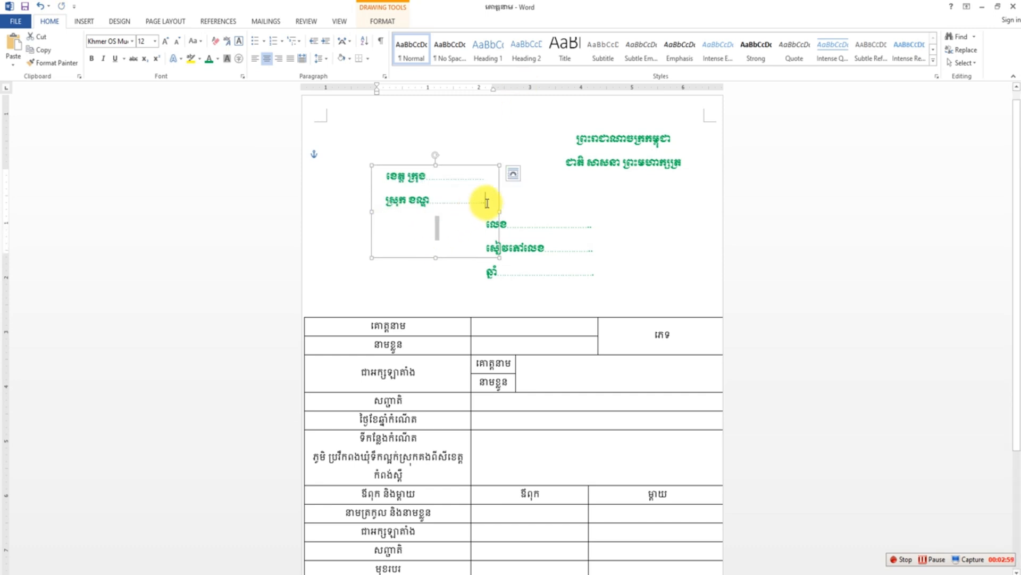
pyautogui.click(486, 203)
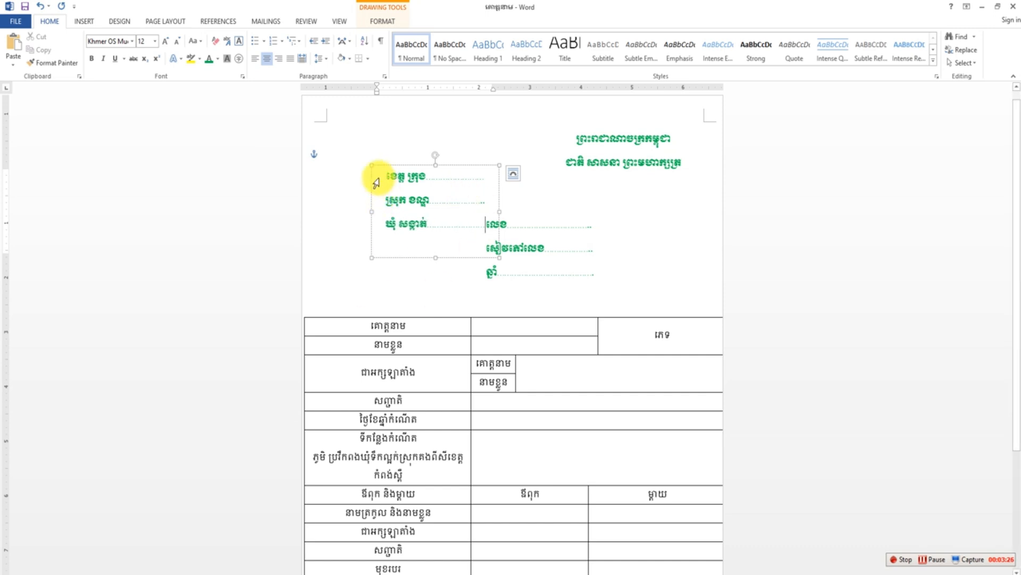
# - Reduce the location lines to font size 10 with tighter line spacing, and shorten their text box to fit
pyautogui.click(421, 198)
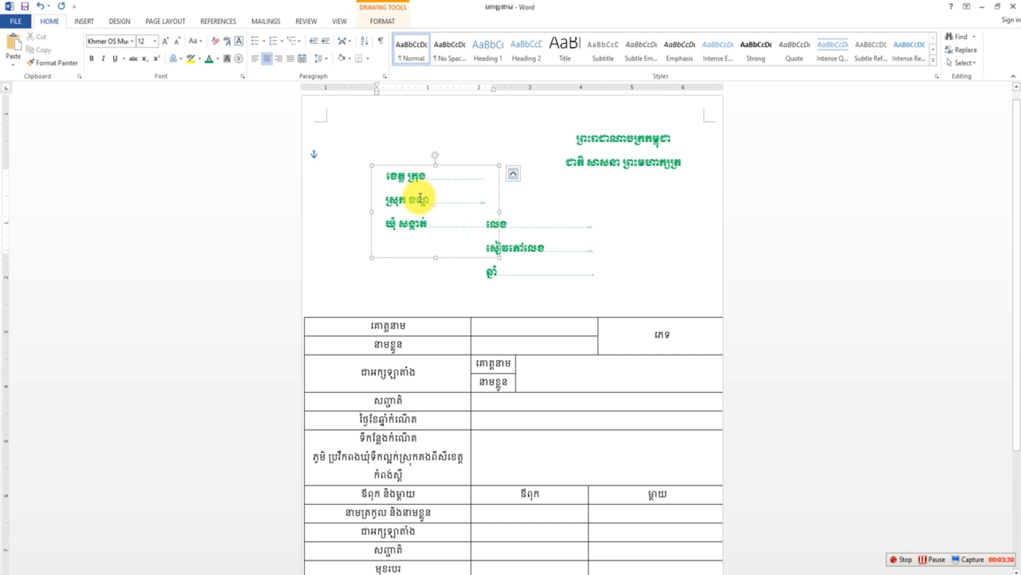
pyautogui.hotkey('ctrl', 'a')
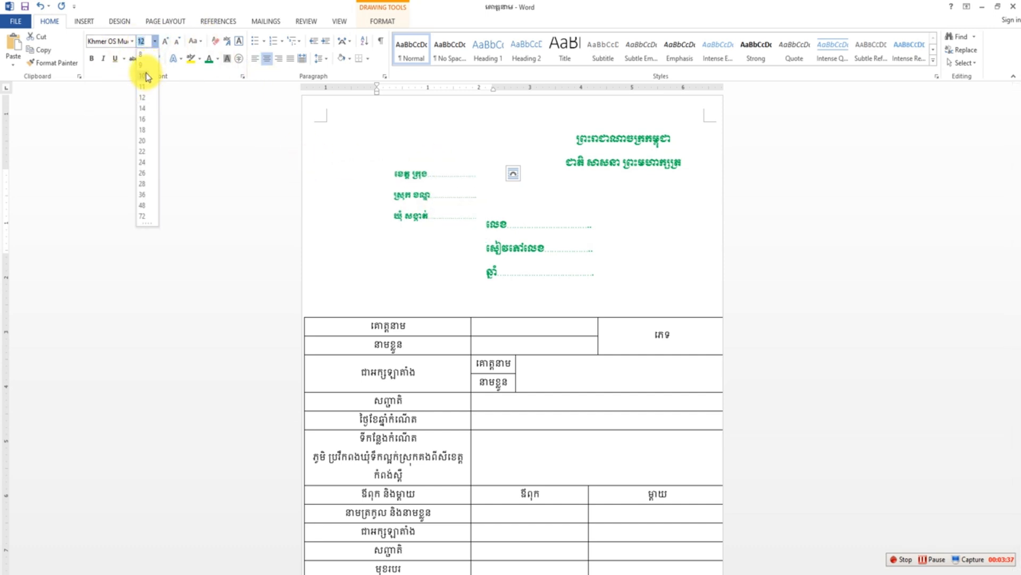
pyautogui.click(146, 77)
pyautogui.click(325, 59)
pyautogui.click(331, 75)
pyautogui.moveTo(436, 258); pyautogui.dragTo(438, 224)
pyautogui.moveTo(434, 164); pyautogui.dragTo(369, 157)
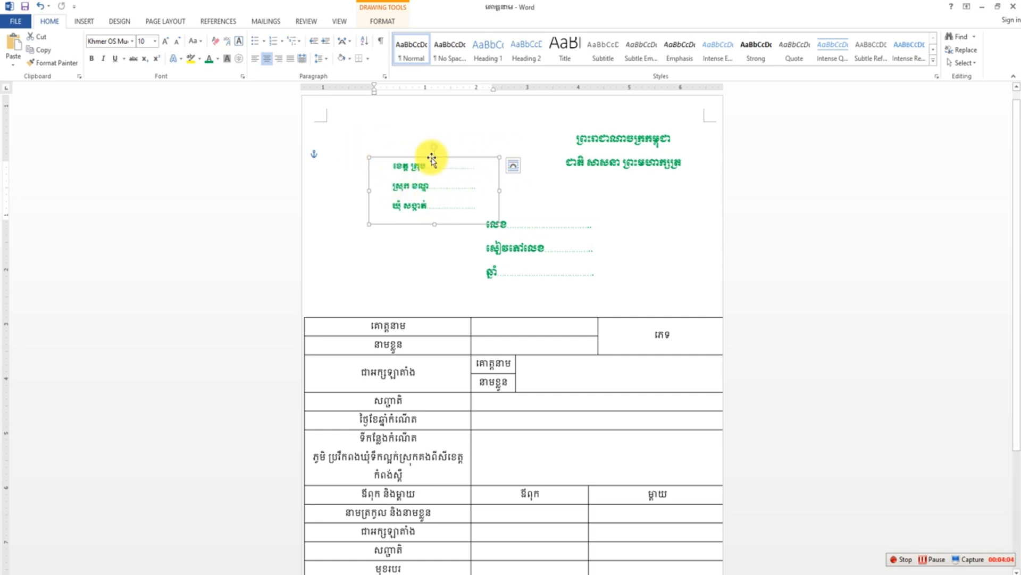
# - Set the location lines to font size 9, left-align them, and move their narrowed text box to the page's left edge
pyautogui.moveTo(435, 157); pyautogui.dragTo(477, 218)
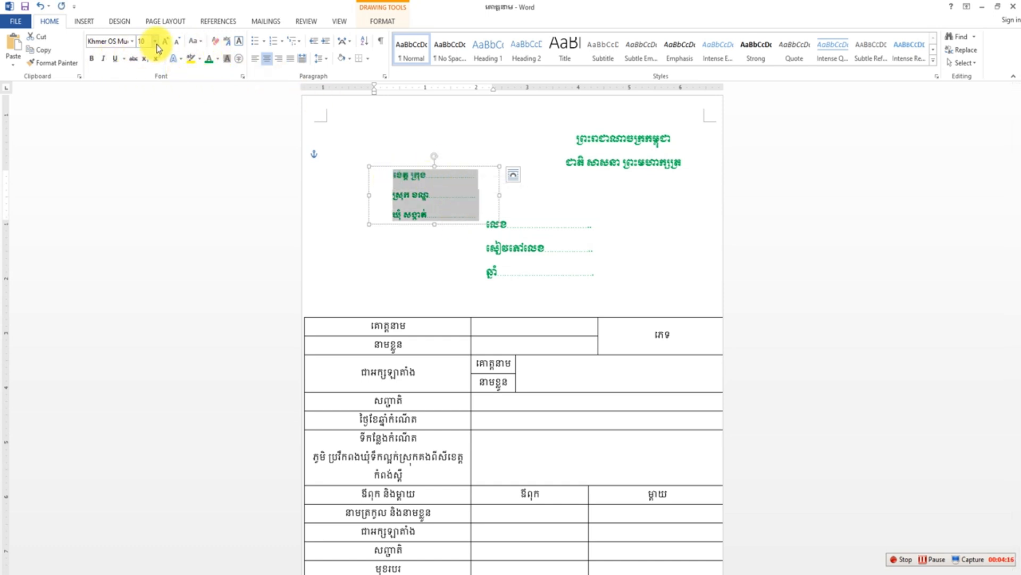
pyautogui.click(177, 41)
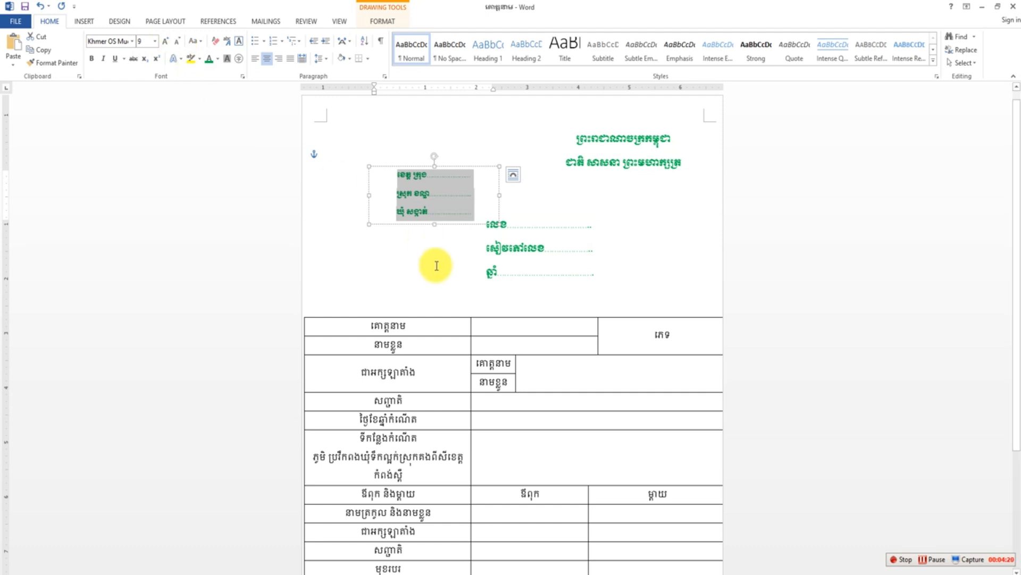
pyautogui.click(421, 233)
pyautogui.click(399, 176)
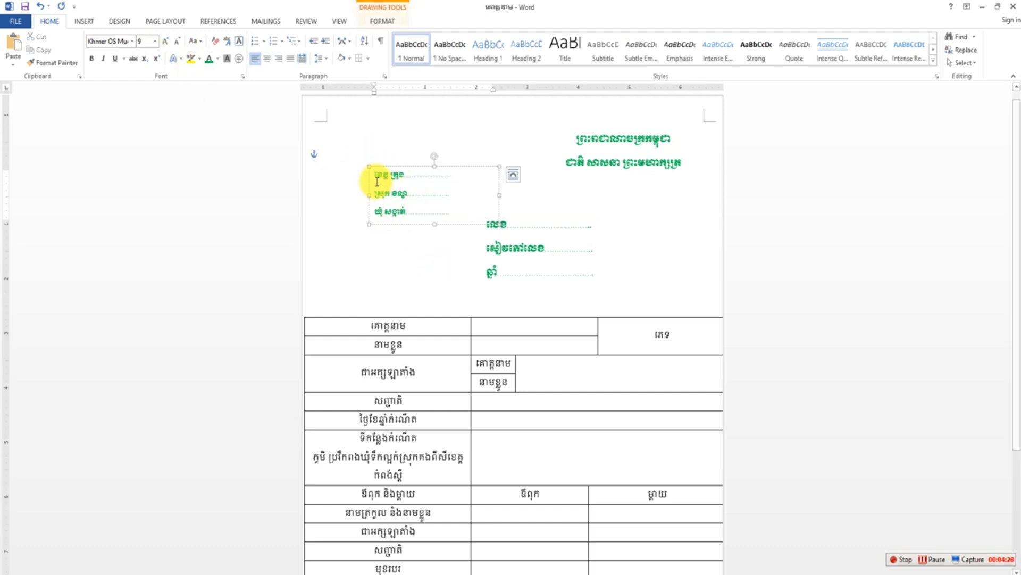
pyautogui.moveTo(499, 195); pyautogui.dragTo(326, 218)
# - Copy the location lines' formatting to the លេខ text box, shrink the box to fit and move it beneath the kingdom heading
pyautogui.click(53, 63)
pyautogui.moveTo(485, 222)
pyautogui.mouseDown()
pyautogui.moveTo(548, 239)
pyautogui.moveTo(566, 271)
pyautogui.mouseUp()
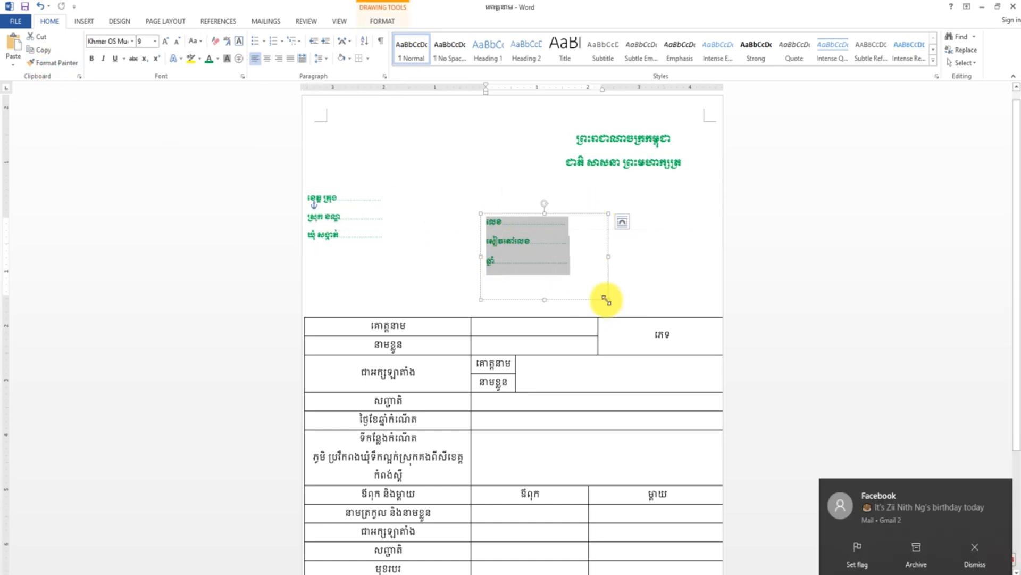
pyautogui.moveTo(607, 299); pyautogui.dragTo(580, 274)
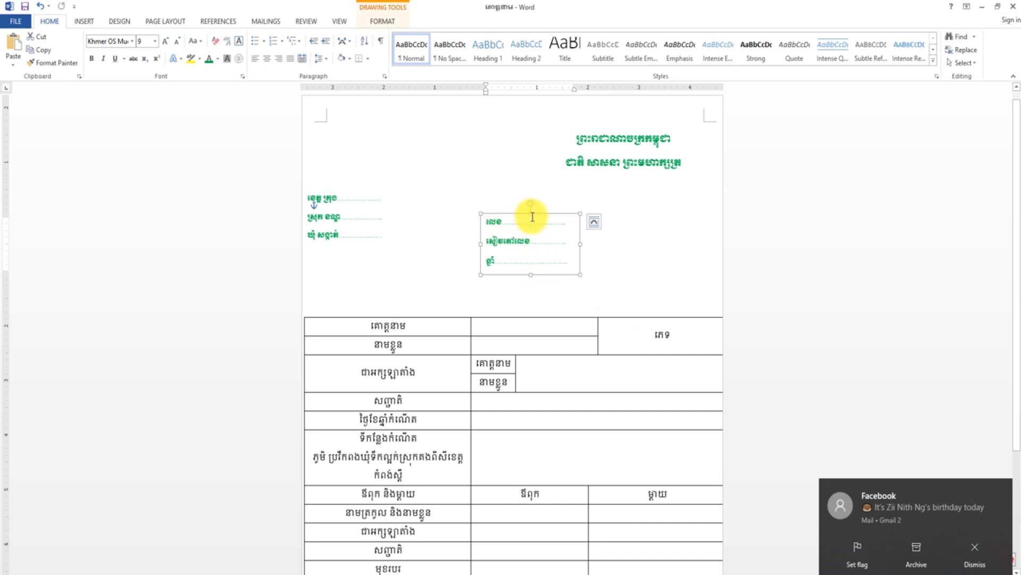
pyautogui.moveTo(530, 212); pyautogui.dragTo(695, 194)
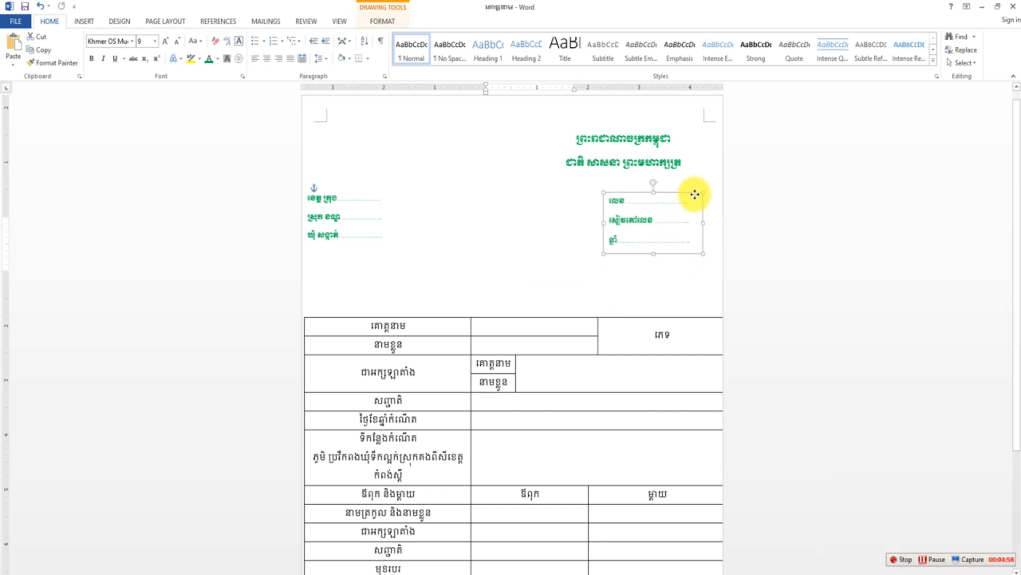
pyautogui.click(324, 226)
pyautogui.click(341, 190)
pyautogui.click(405, 198)
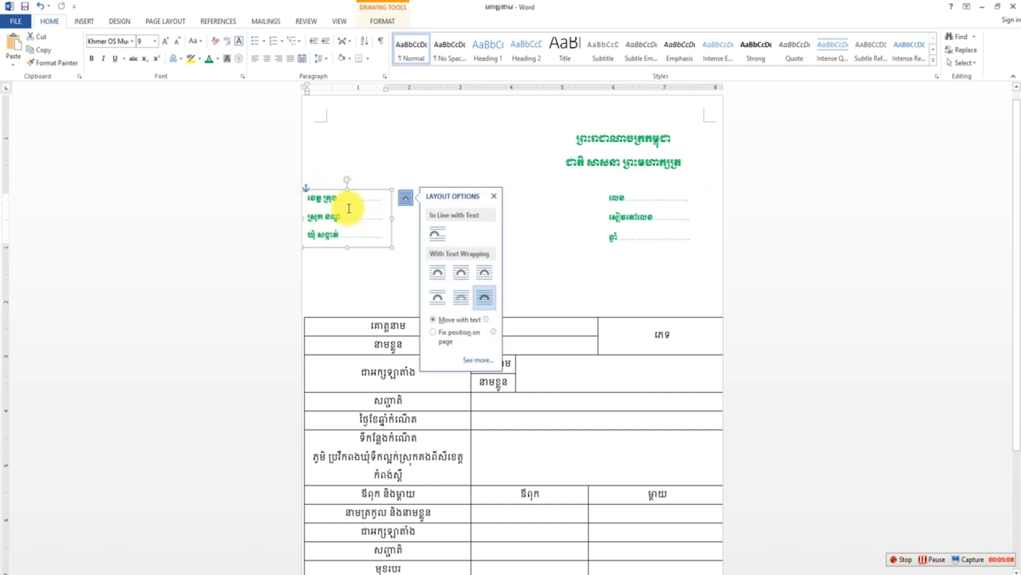
pyautogui.click(493, 197)
pyautogui.click(611, 196)
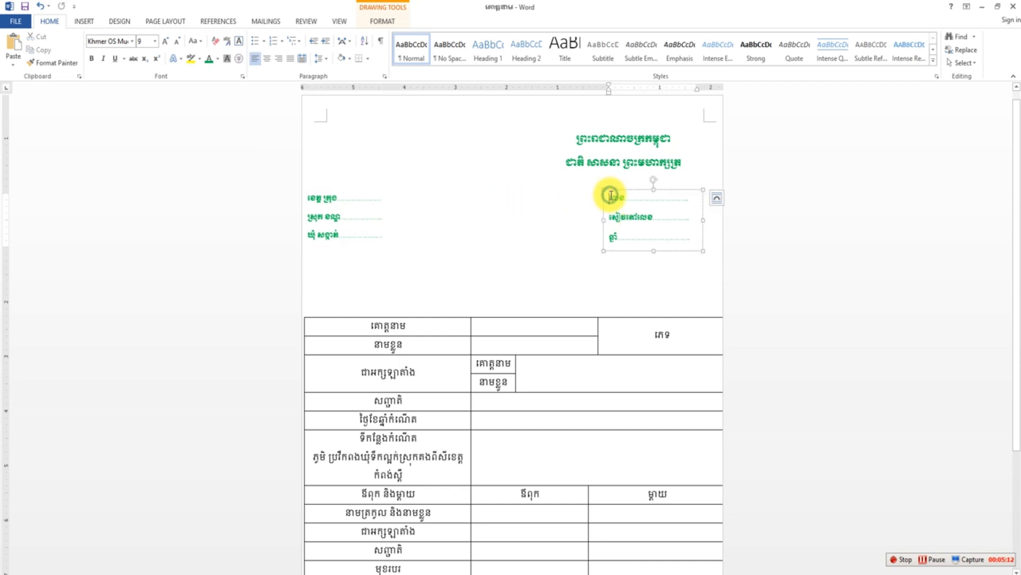
pyautogui.click(645, 189)
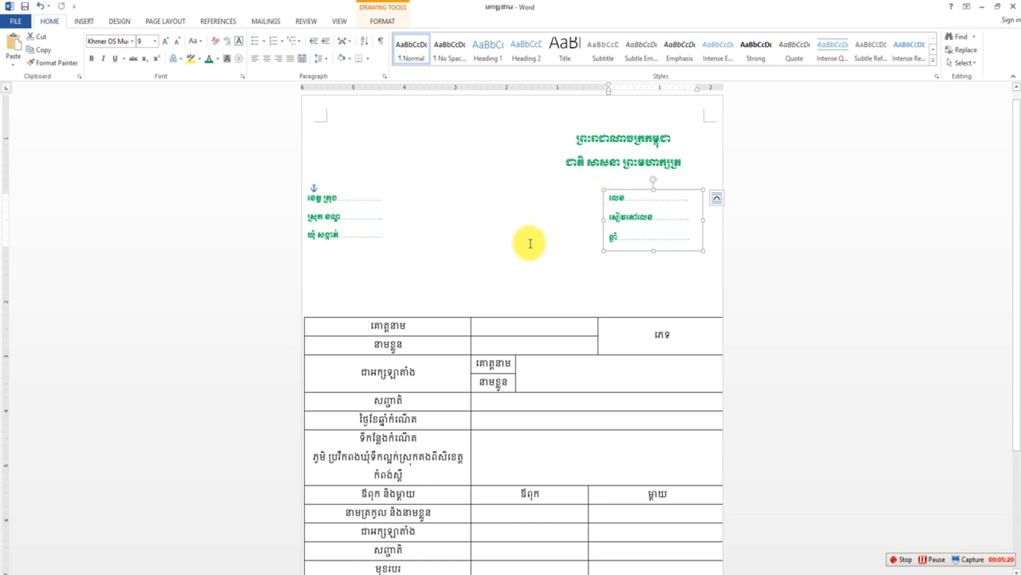
# - Copy the លេខ line's formatting to the two-line kingdom heading and move the heading box directly above the record number lines
pyautogui.click(618, 155)
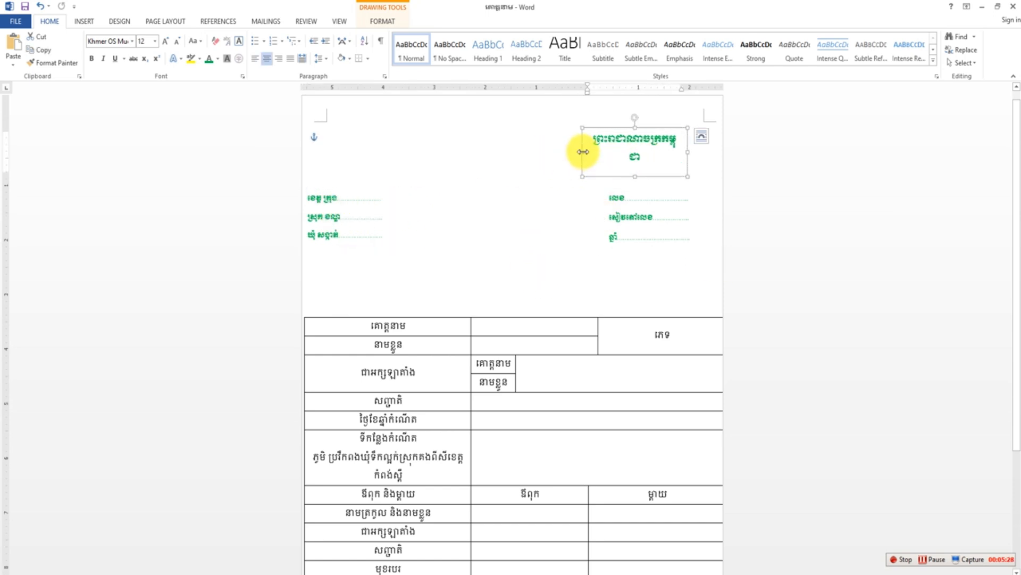
pyautogui.doubleClick(616, 197)
pyautogui.click(60, 63)
pyautogui.moveTo(575, 140); pyautogui.dragTo(677, 164)
pyautogui.moveTo(618, 127); pyautogui.dragTo(649, 122)
pyautogui.click(773, 203)
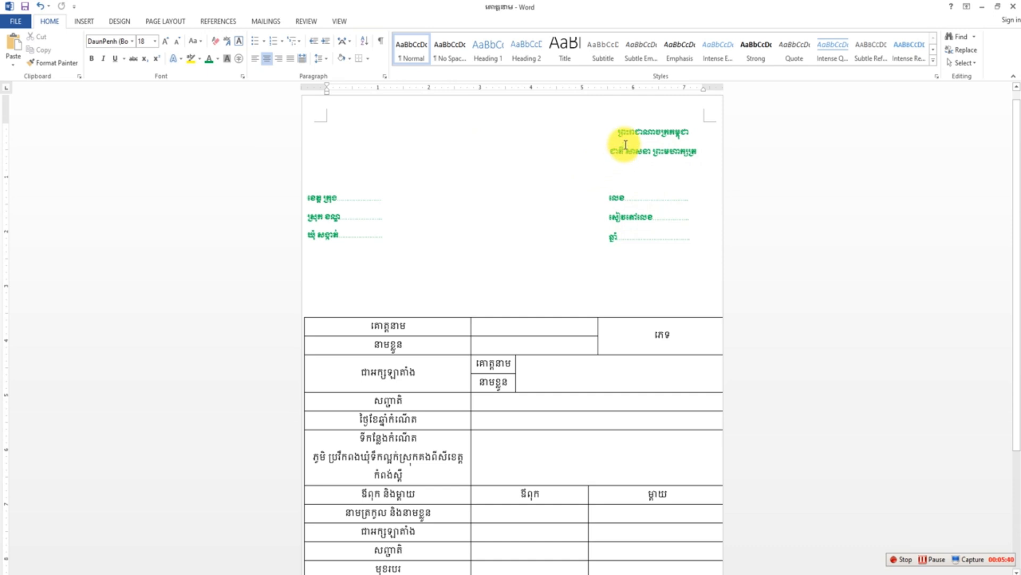
# - Insert the emblem picture images (1) from the Downloads folder
pyautogui.click(85, 22)
pyautogui.click(116, 59)
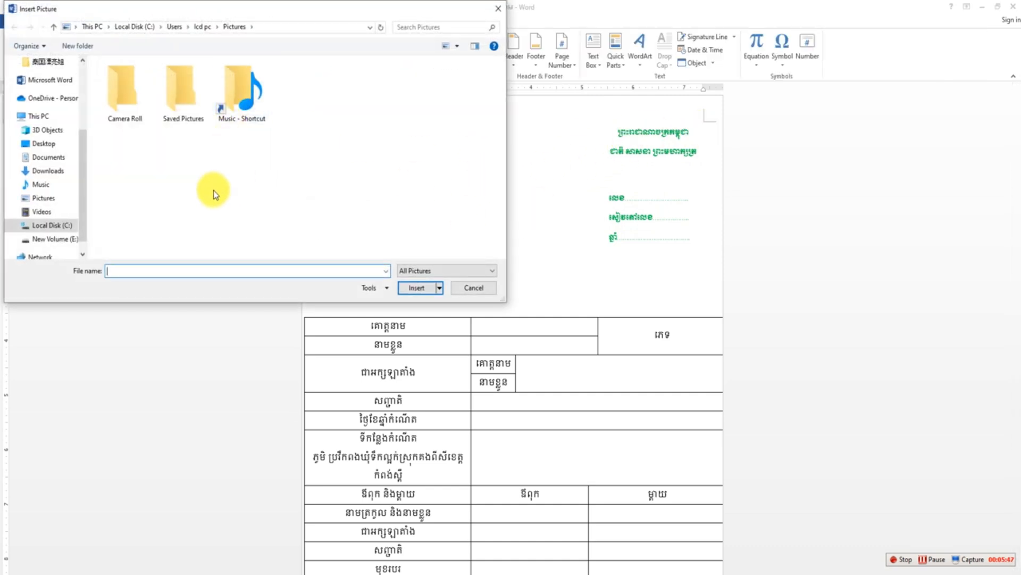
pyautogui.click(35, 171)
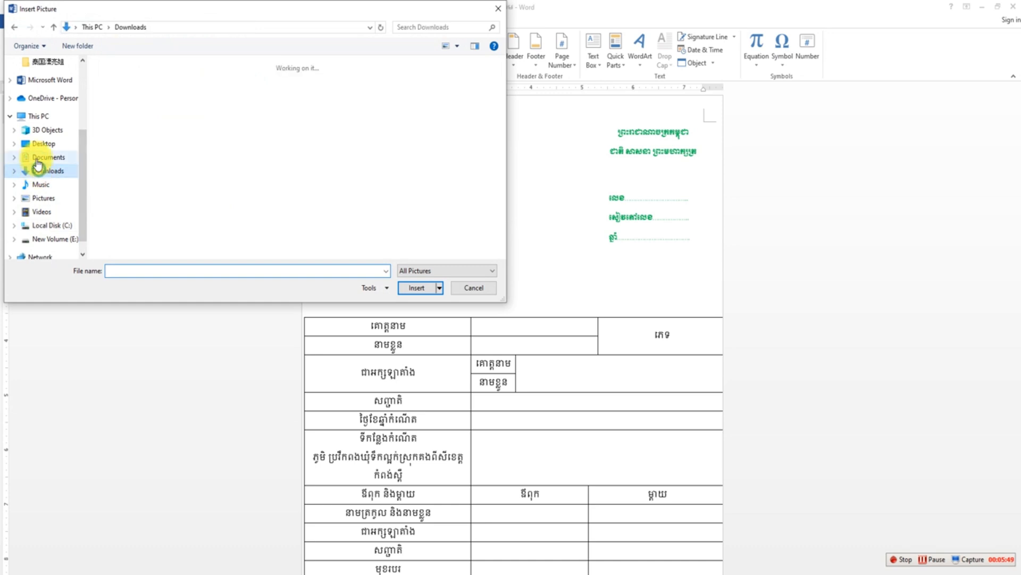
pyautogui.click(126, 100)
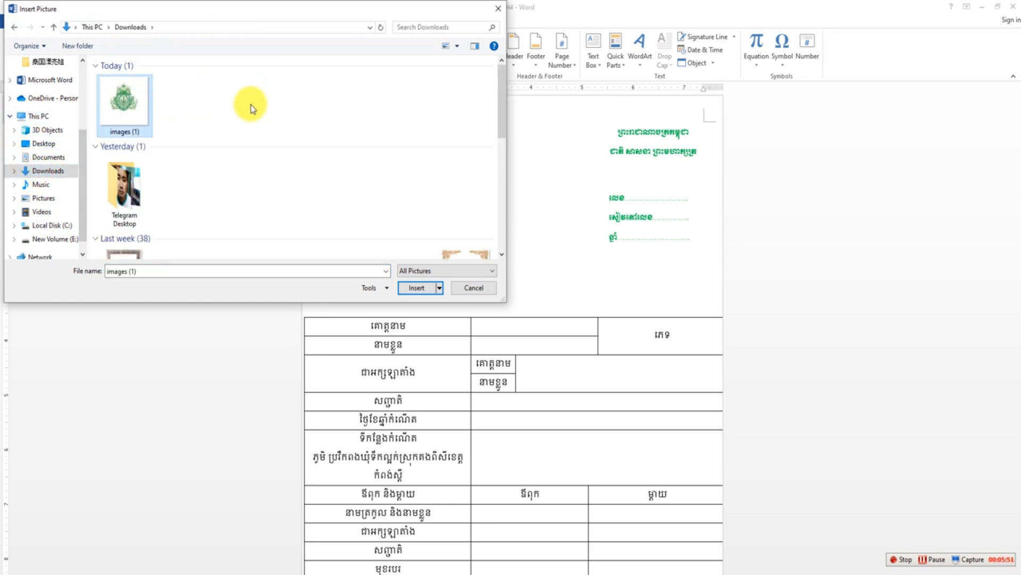
pyautogui.click(410, 288)
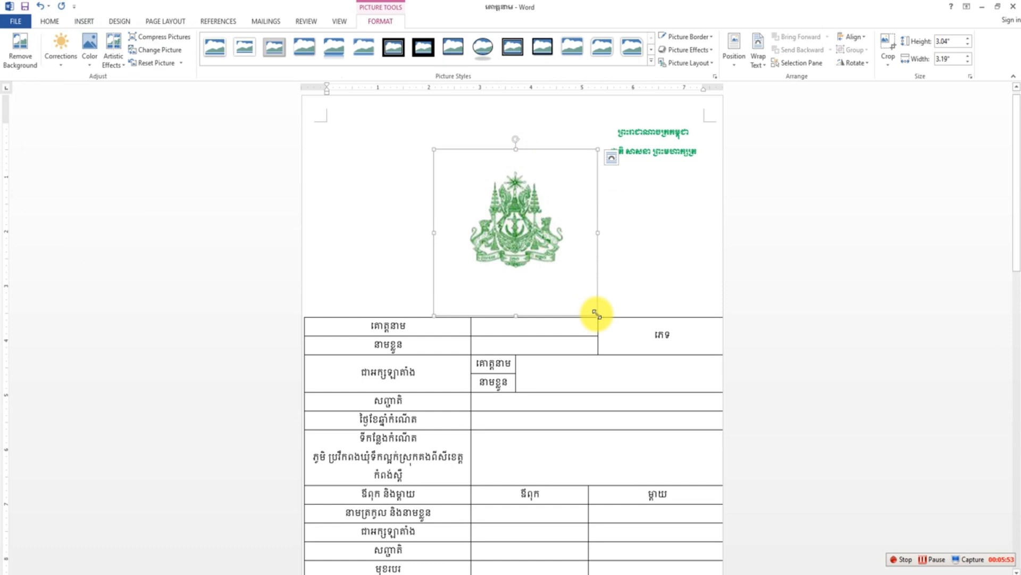
# - Place the emblem picture behind the text and scale it down to about 1.7" by 1.78"
pyautogui.moveTo(598, 315); pyautogui.dragTo(539, 199)
pyautogui.click(585, 158)
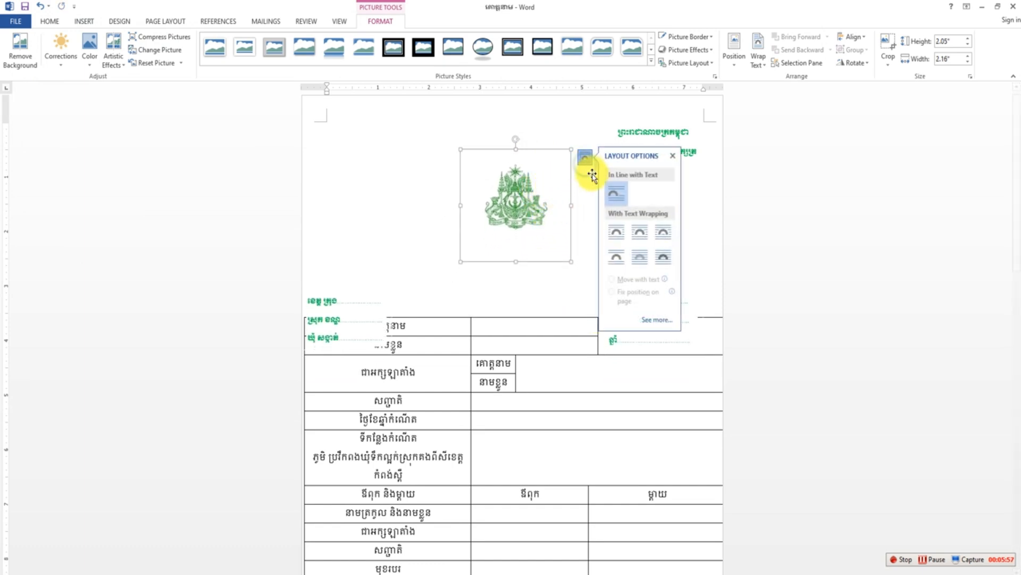
pyautogui.click(640, 258)
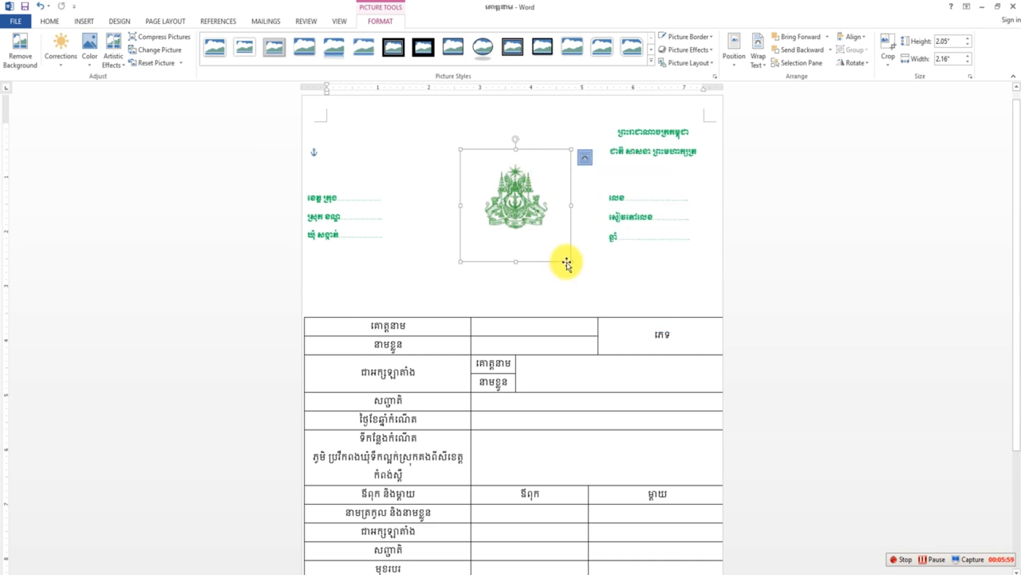
pyautogui.moveTo(566, 262); pyautogui.dragTo(552, 242)
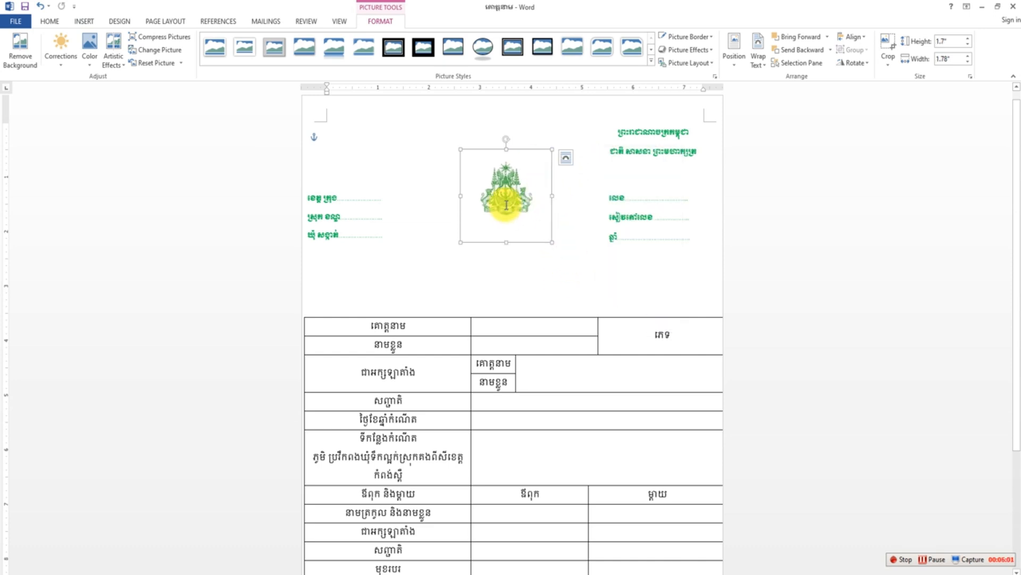
# - Move the emblem up to the top centre of the page and enlarge it slightly
pyautogui.doubleClick(507, 173)
pyautogui.click(521, 240)
pyautogui.moveTo(536, 196)
pyautogui.mouseDown()
pyautogui.moveTo(541, 185)
pyautogui.moveTo(553, 196)
pyautogui.mouseUp()
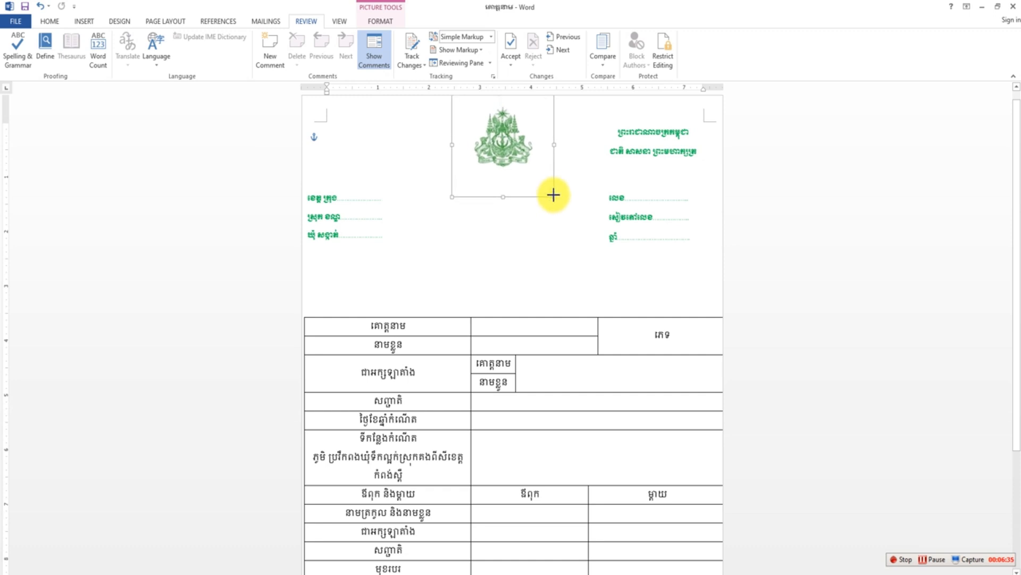
pyautogui.click(556, 225)
pyautogui.scroll(-1, 562, 174)
pyautogui.scroll(2, 563, 174)
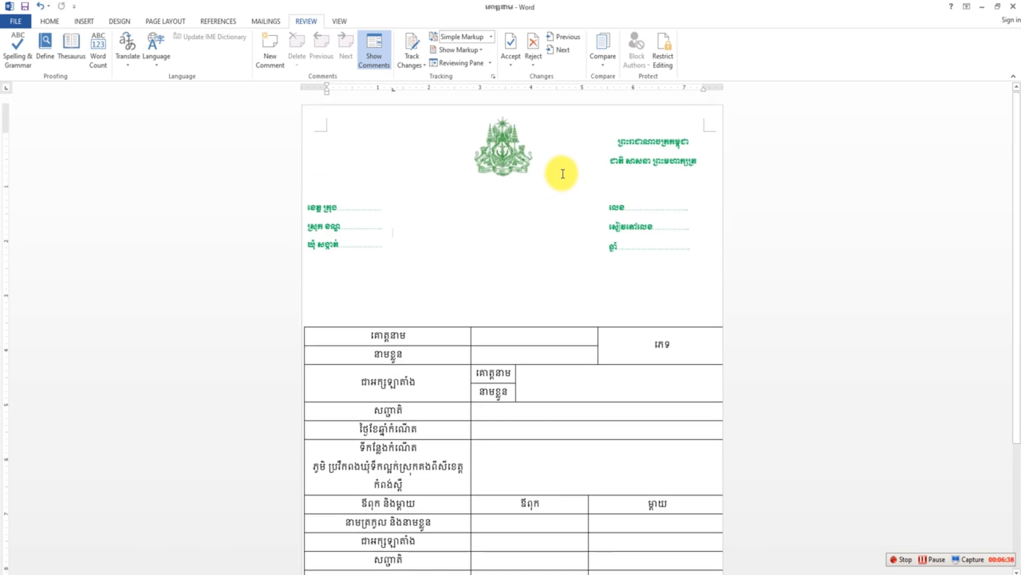
pyautogui.scroll(-1, 679, 255)
pyautogui.scroll(1, 679, 254)
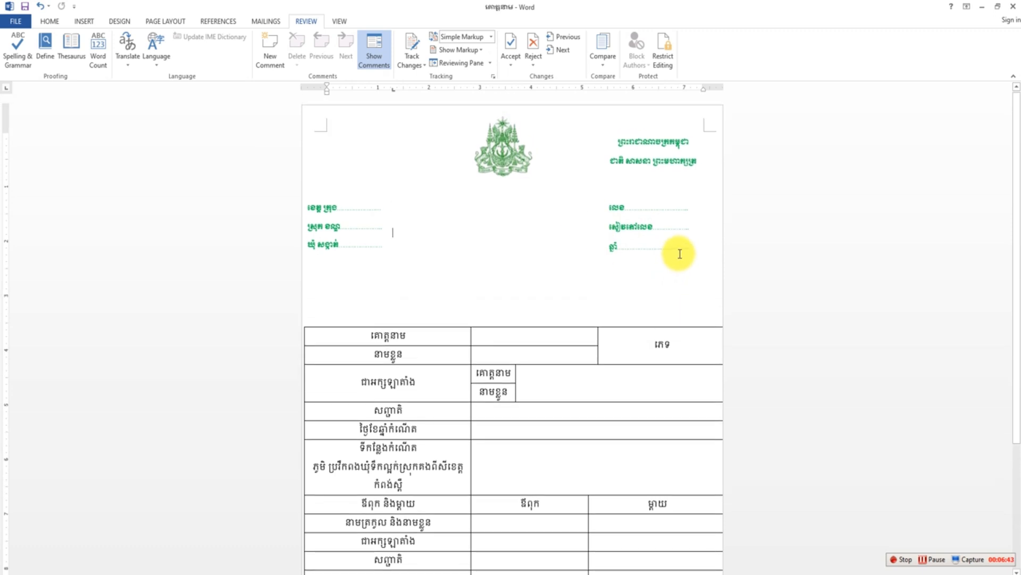
# - Set both lines of the kingdom heading to font size 11
pyautogui.moveTo(616, 137); pyautogui.dragTo(700, 166)
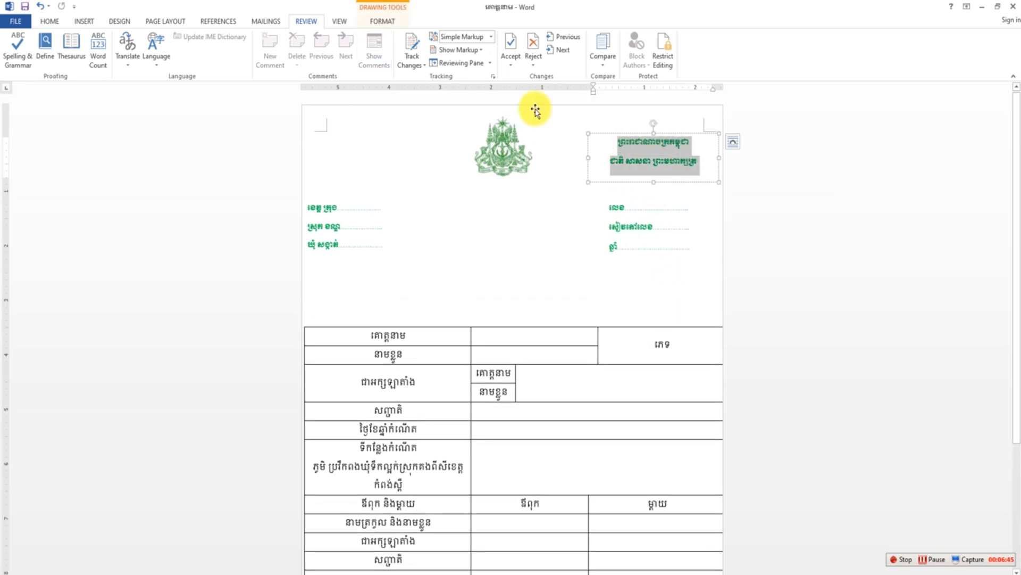
pyautogui.click(48, 22)
pyautogui.click(155, 41)
pyautogui.click(143, 87)
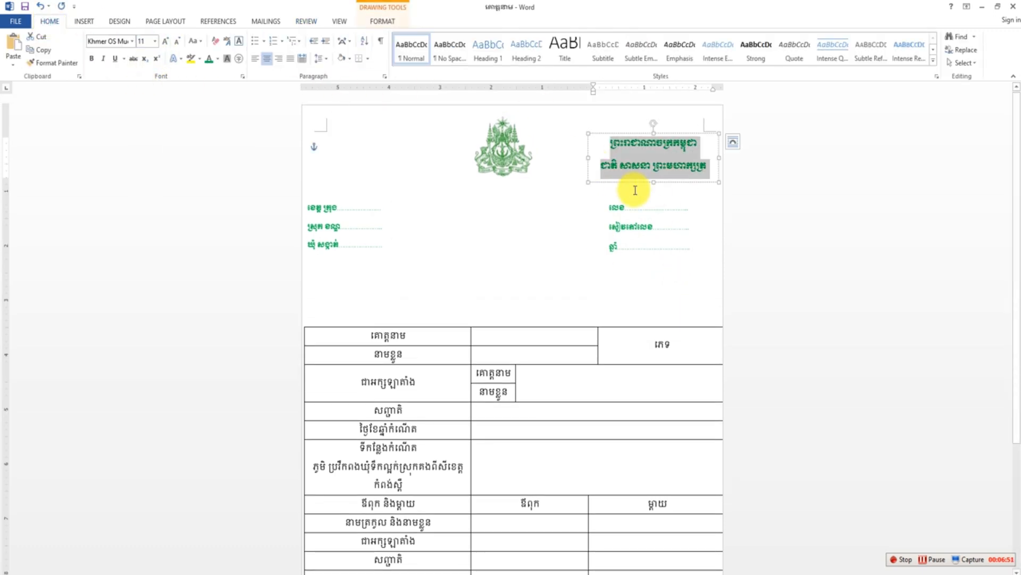
# - Set the record number lines to font size 11, widen their text box to fit and realign it beneath the heading
pyautogui.moveTo(612, 210); pyautogui.dragTo(697, 223)
pyautogui.click(155, 41)
pyautogui.click(142, 88)
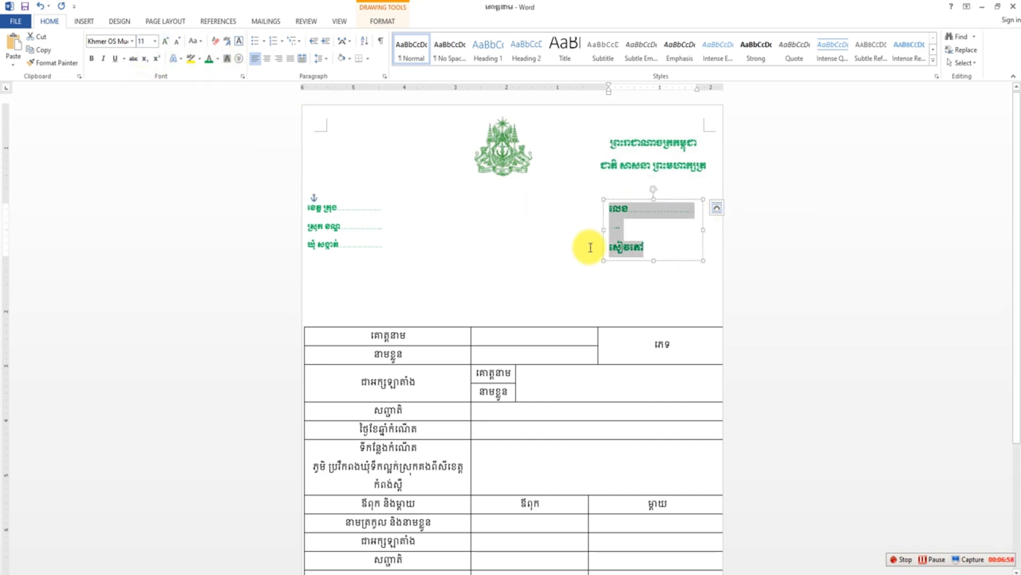
pyautogui.click(577, 229)
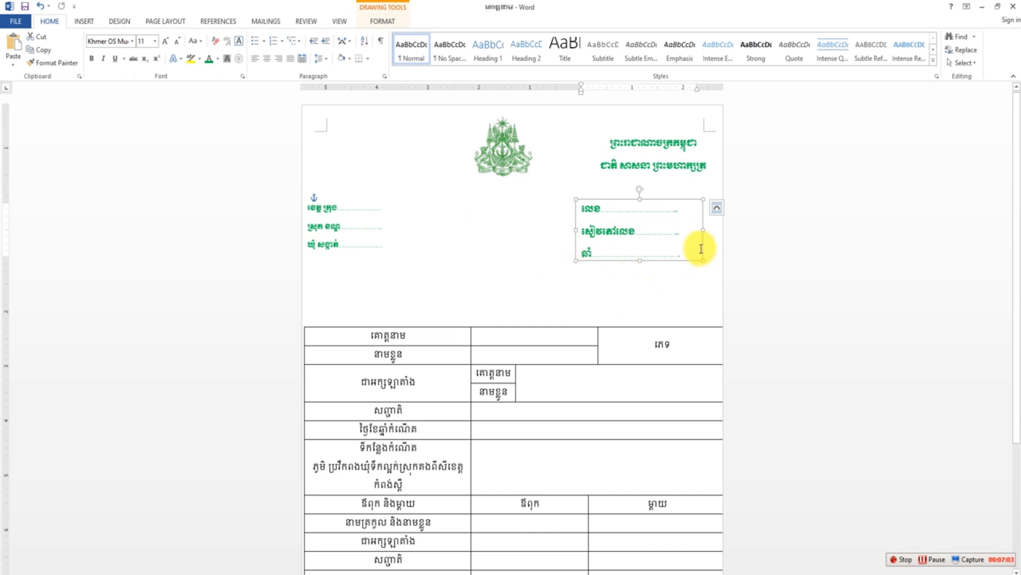
pyautogui.moveTo(703, 229)
pyautogui.mouseDown()
pyautogui.moveTo(679, 214)
pyautogui.moveTo(695, 230)
pyautogui.mouseUp()
pyautogui.moveTo(642, 197); pyautogui.dragTo(672, 200)
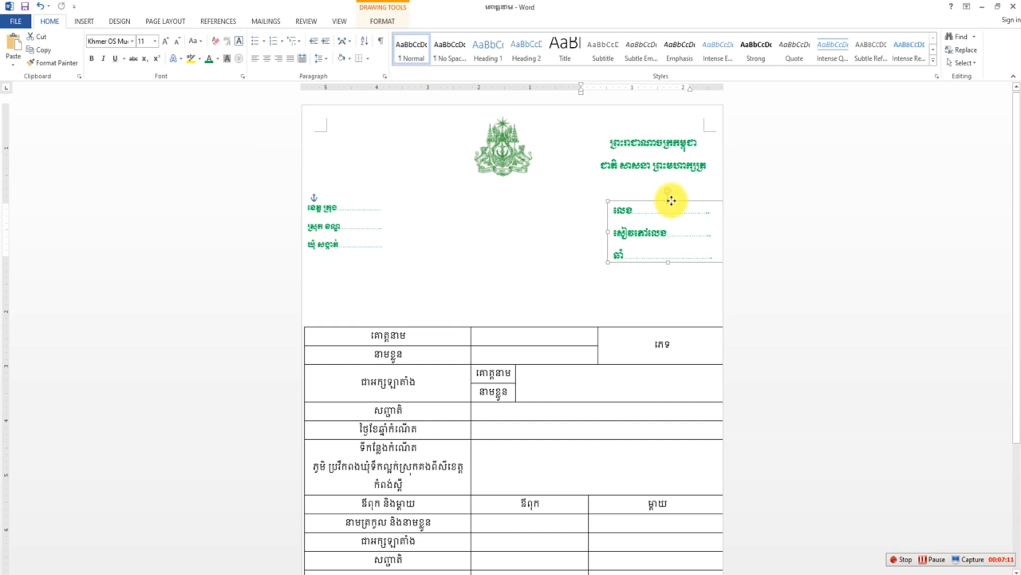
# - Copy the record number lines' formatting to the location lines and adjust the widened location box's position at the page's left edge
pyautogui.doubleClick(677, 243)
pyautogui.click(53, 62)
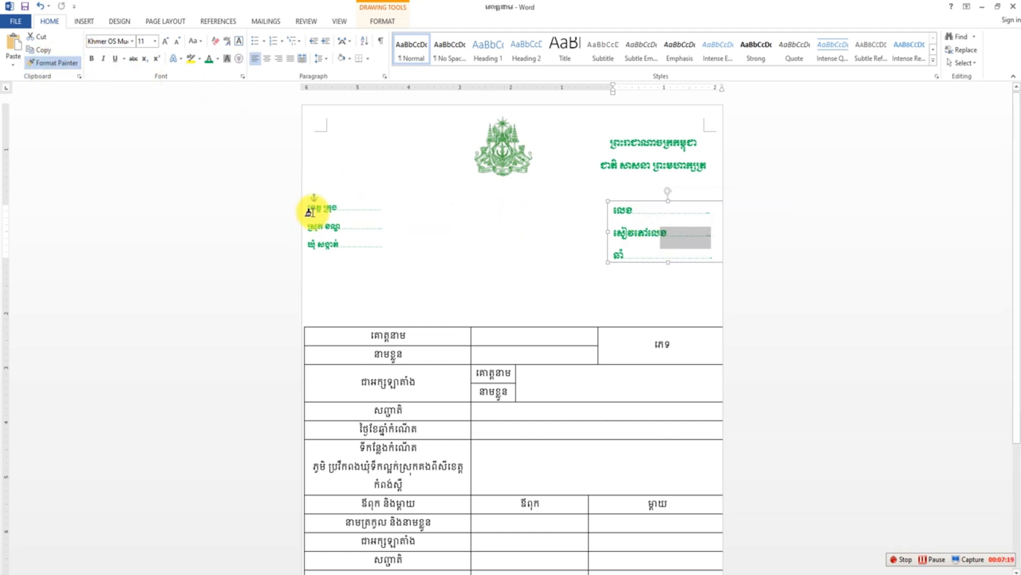
pyautogui.moveTo(305, 208)
pyautogui.mouseDown()
pyautogui.moveTo(360, 258)
pyautogui.moveTo(427, 229)
pyautogui.mouseUp()
pyautogui.moveTo(372, 198); pyautogui.dragTo(375, 204)
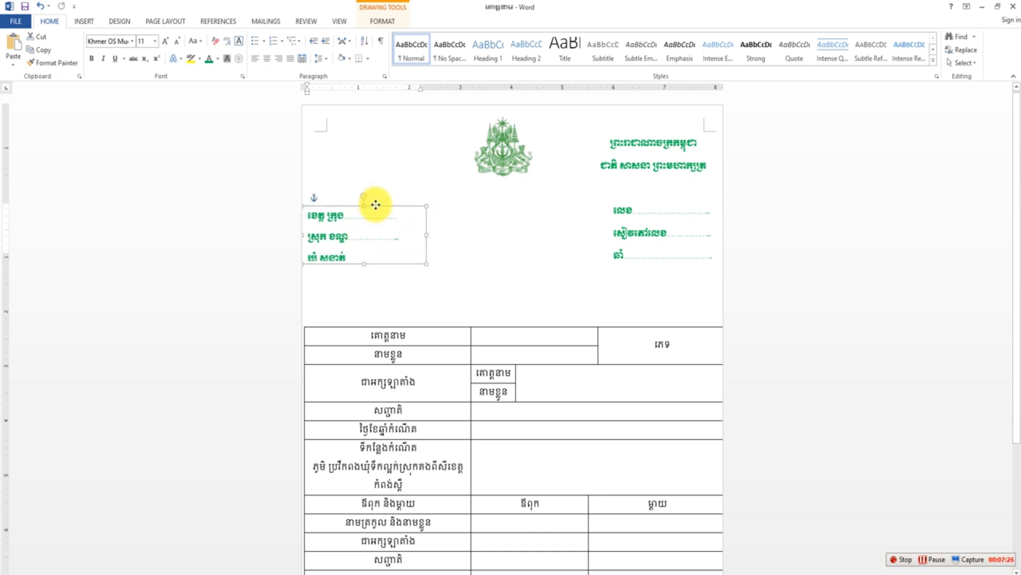
pyautogui.click(873, 215)
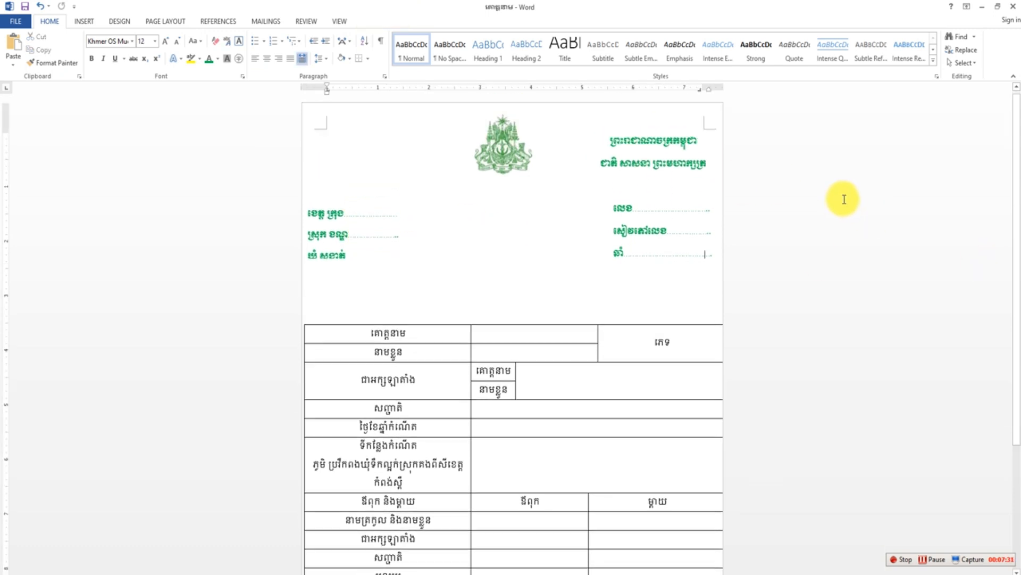
# - Move the whole personal details table up to just below the header text boxes
pyautogui.scroll(-5, 845, 199)
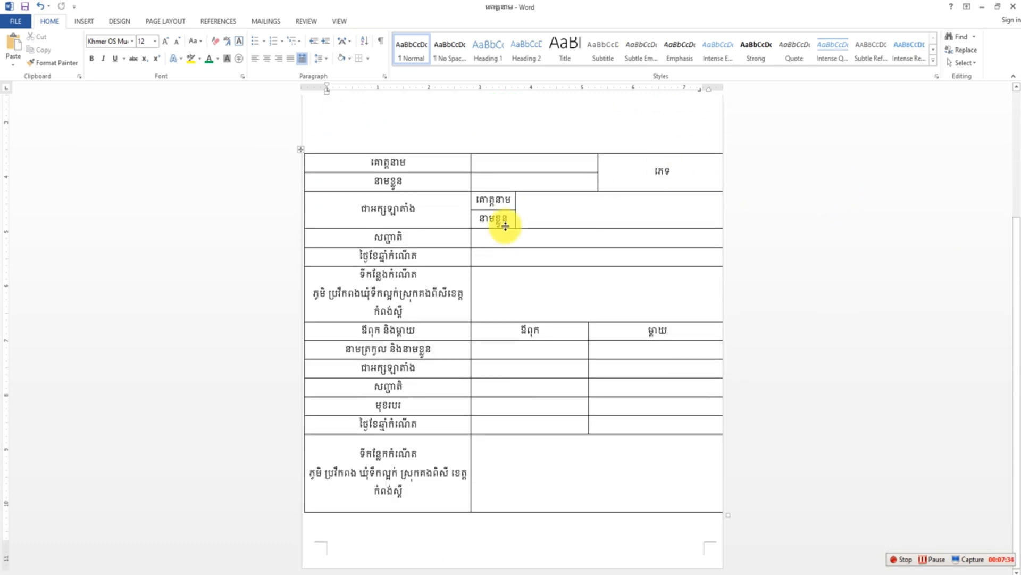
pyautogui.moveTo(300, 151); pyautogui.dragTo(307, 109)
pyautogui.scroll(1, 862, 204)
pyautogui.scroll(4, 864, 203)
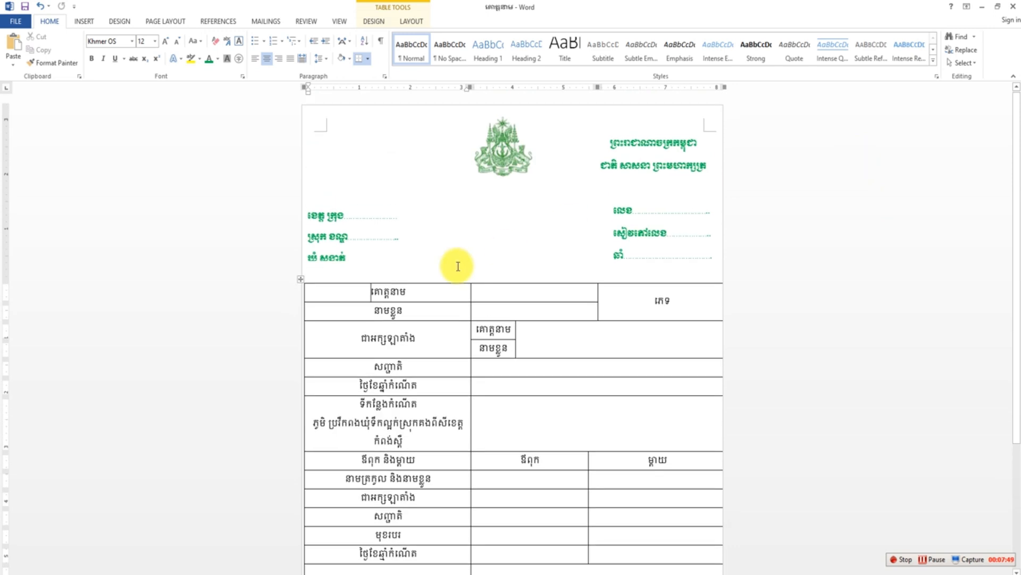
pyautogui.click(379, 248)
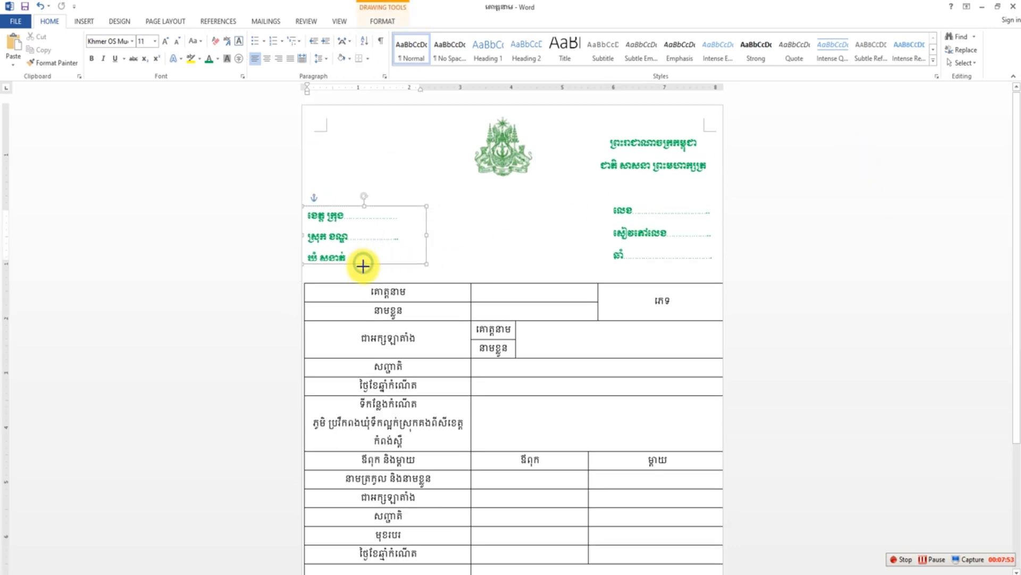
pyautogui.click(461, 249)
pyautogui.click(636, 257)
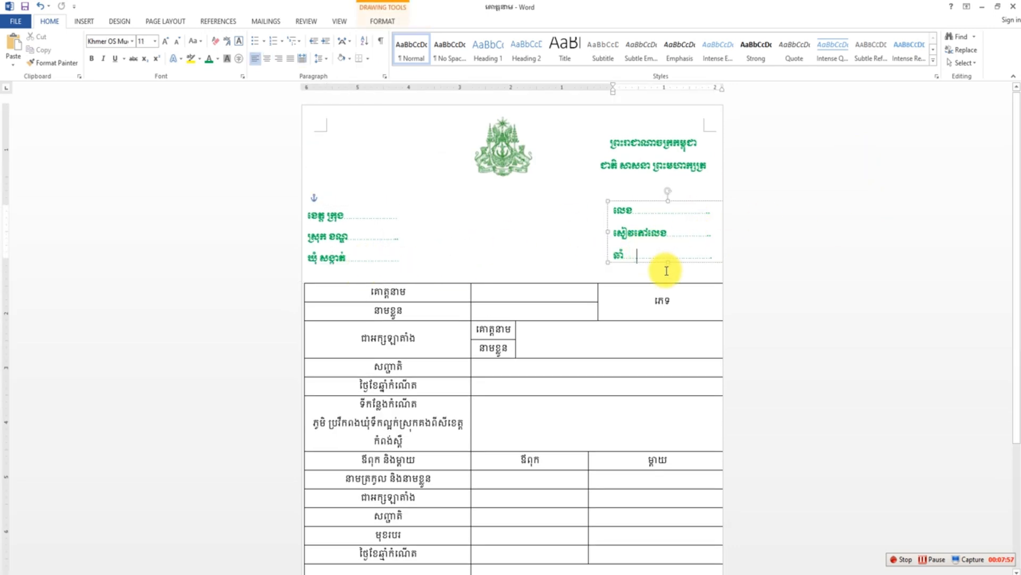
pyautogui.click(768, 249)
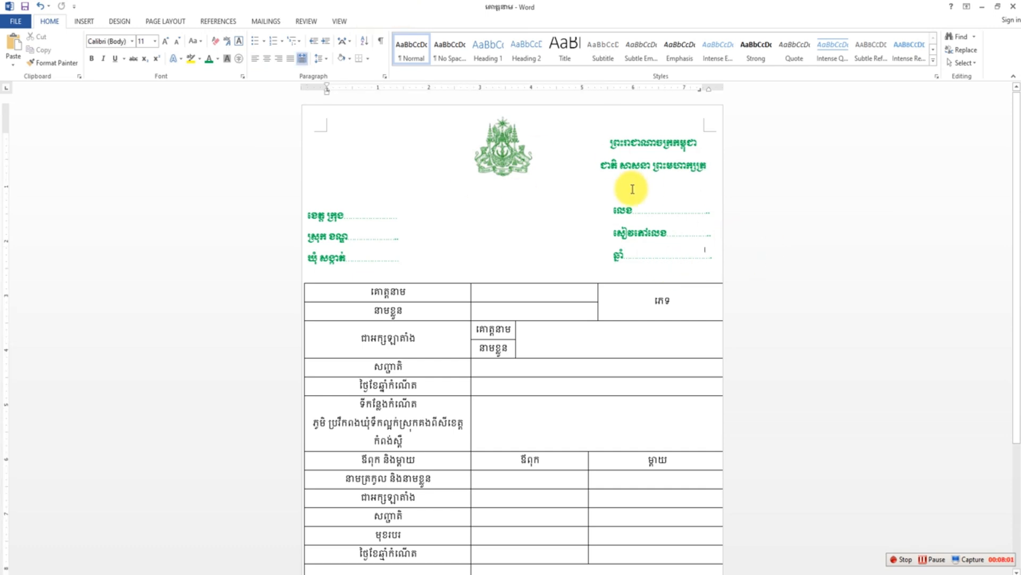
pyautogui.scroll(-5, 548, 415)
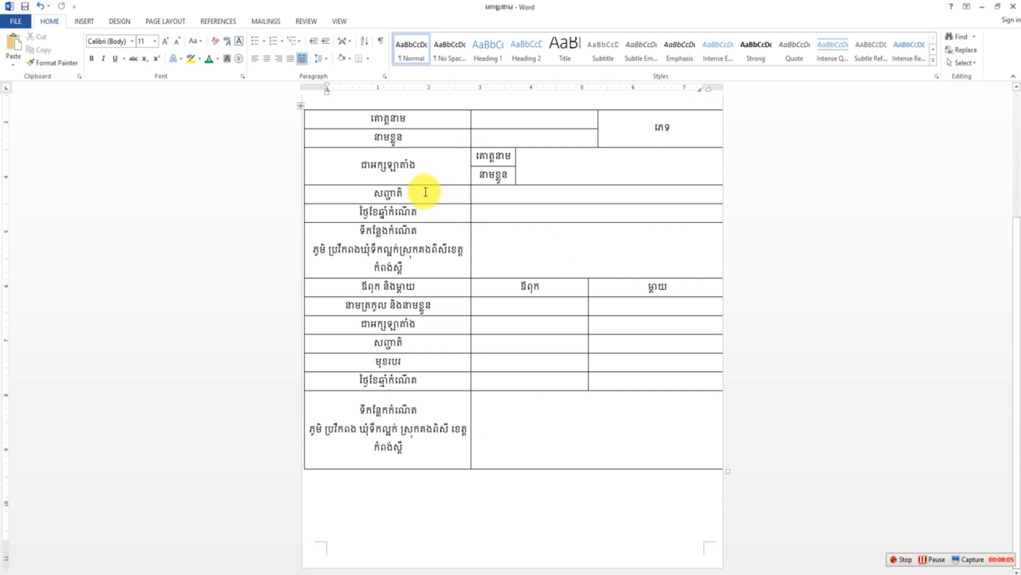
pyautogui.scroll(3, 574, 244)
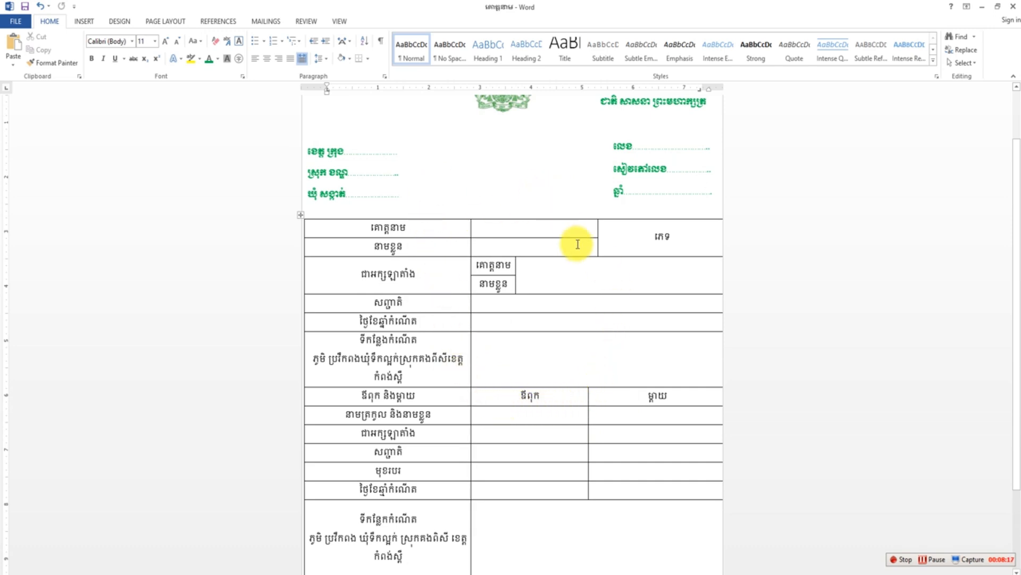
# - Choose the images (1) picture from the Downloads folder as a custom picture watermark
pyautogui.click(116, 21)
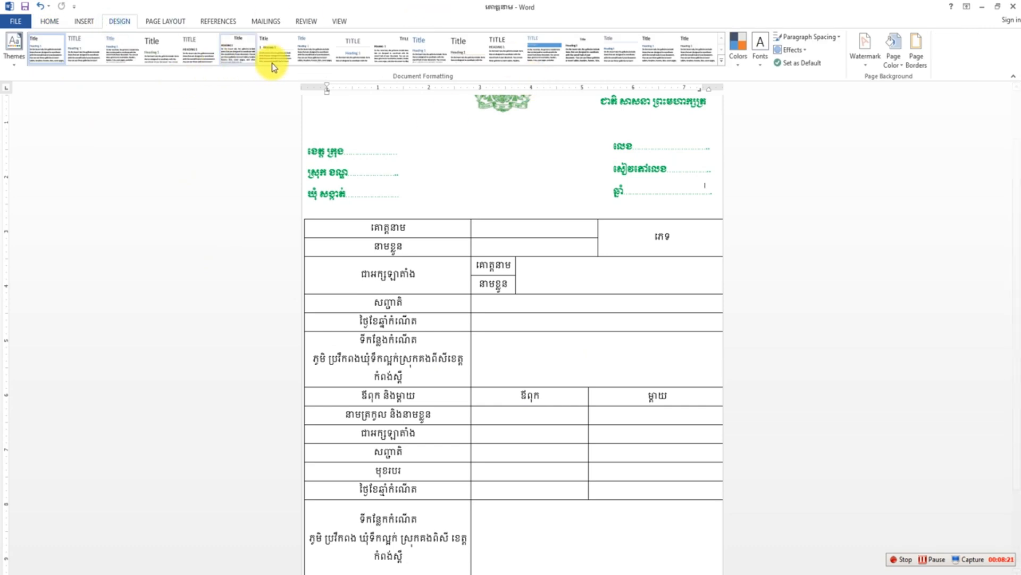
pyautogui.click(863, 62)
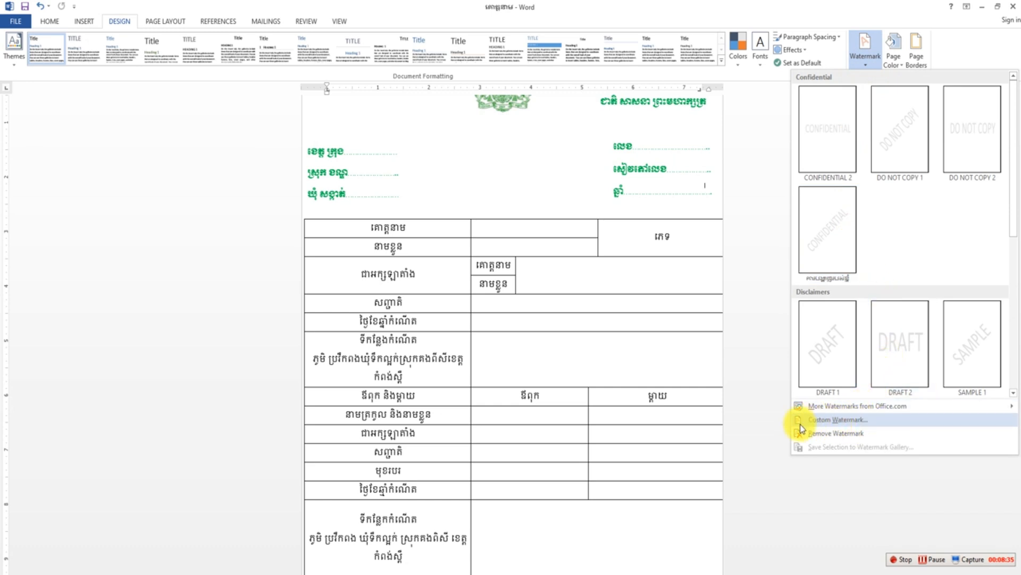
pyautogui.click(839, 423)
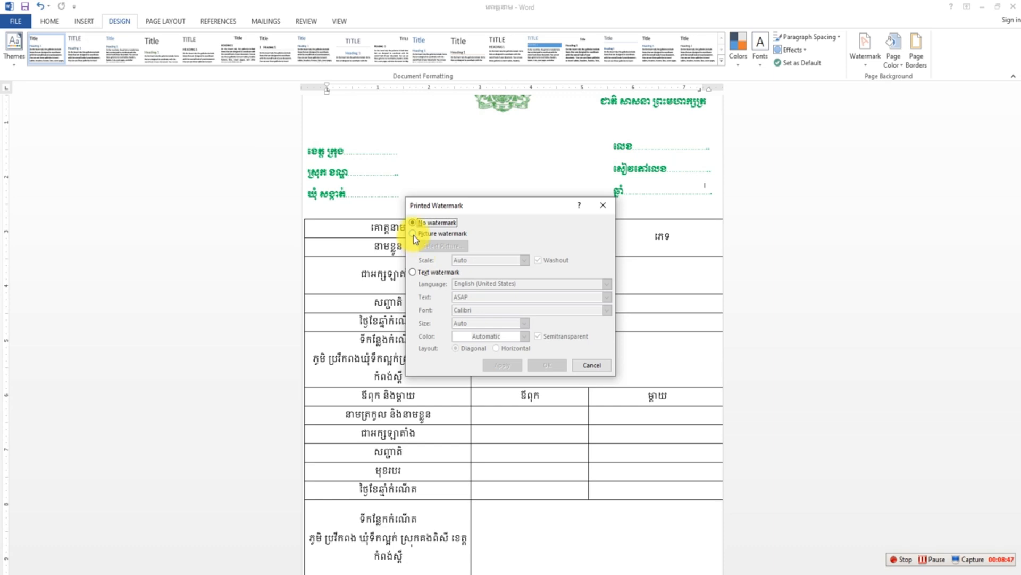
pyautogui.click(414, 234)
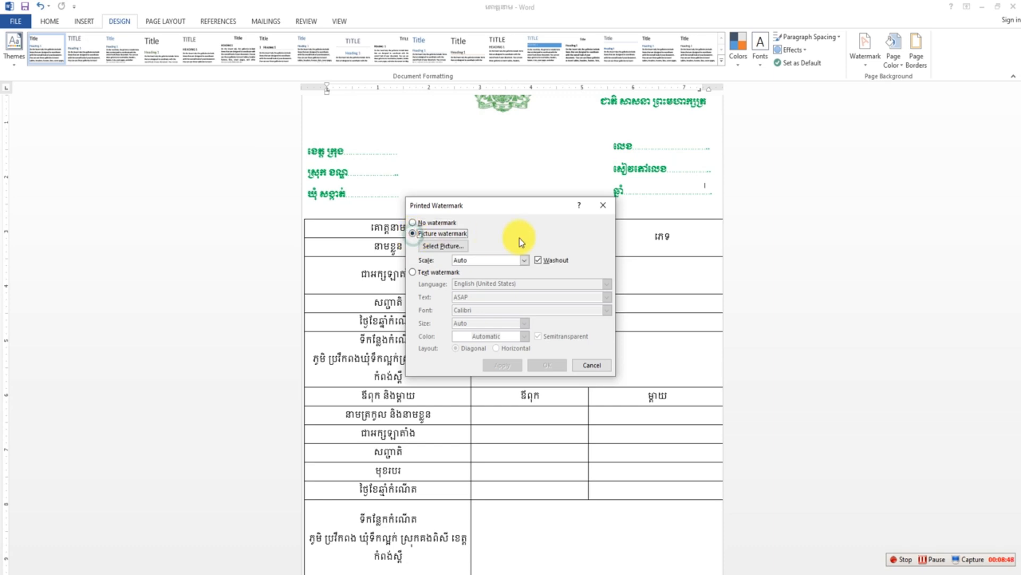
pyautogui.click(429, 246)
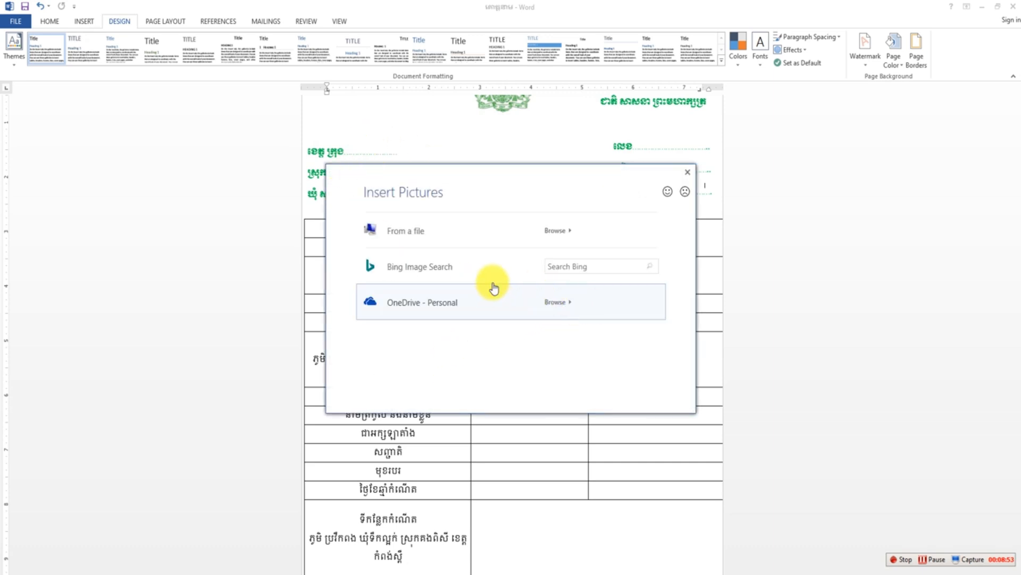
pyautogui.click(562, 234)
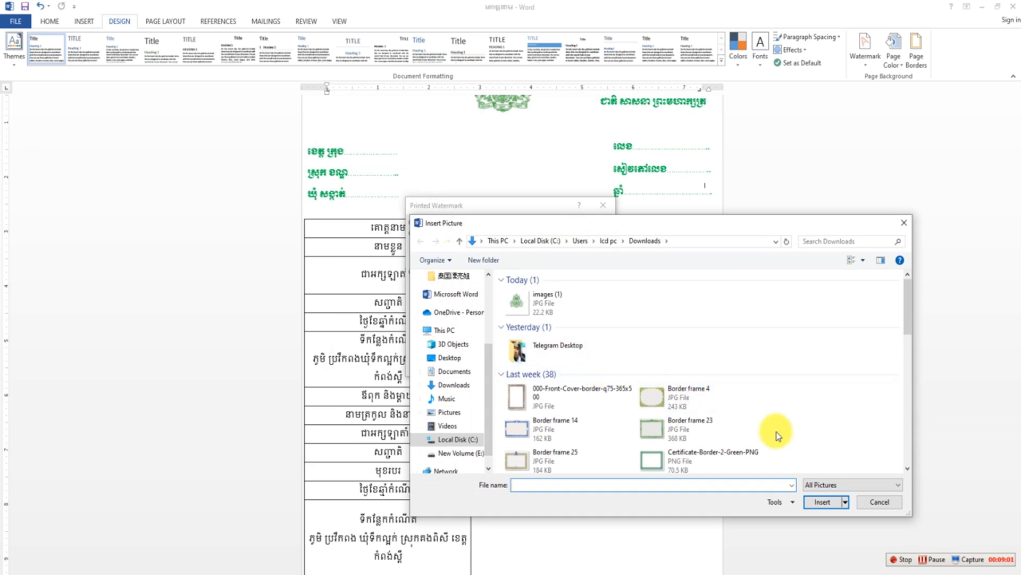
pyautogui.scroll(-2, 572, 328)
pyautogui.scroll(2, 580, 308)
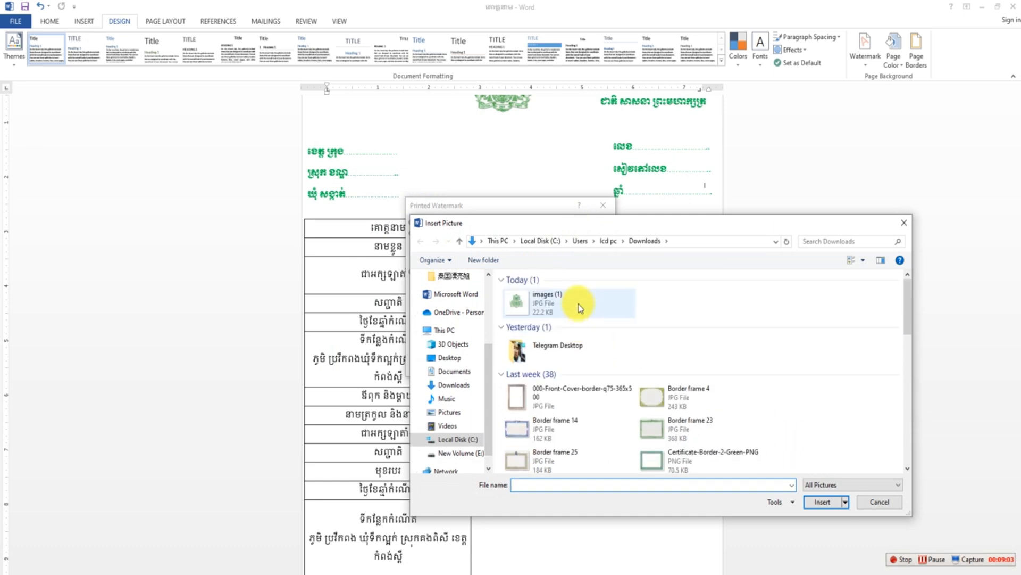
pyautogui.click(520, 302)
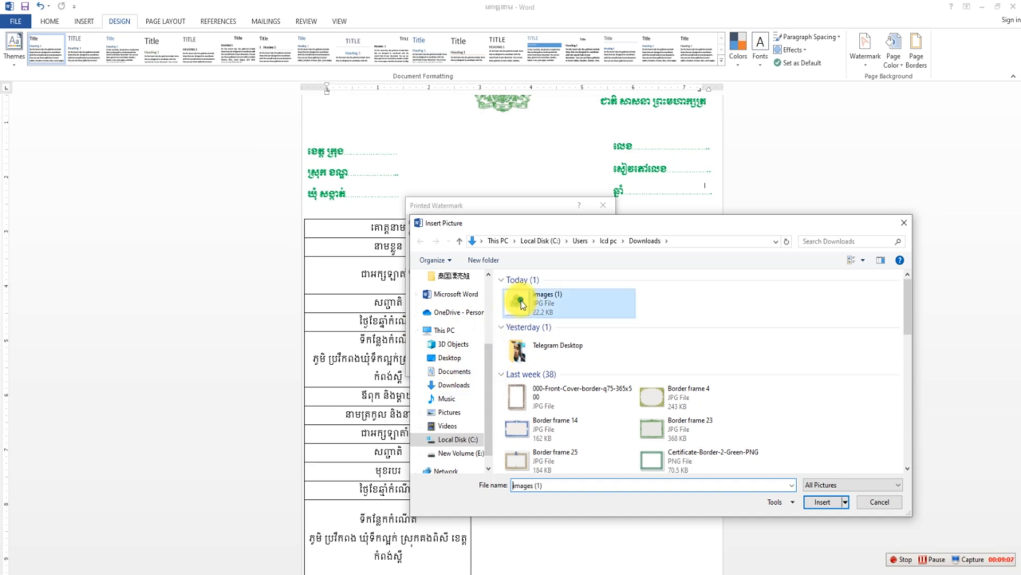
pyautogui.click(823, 502)
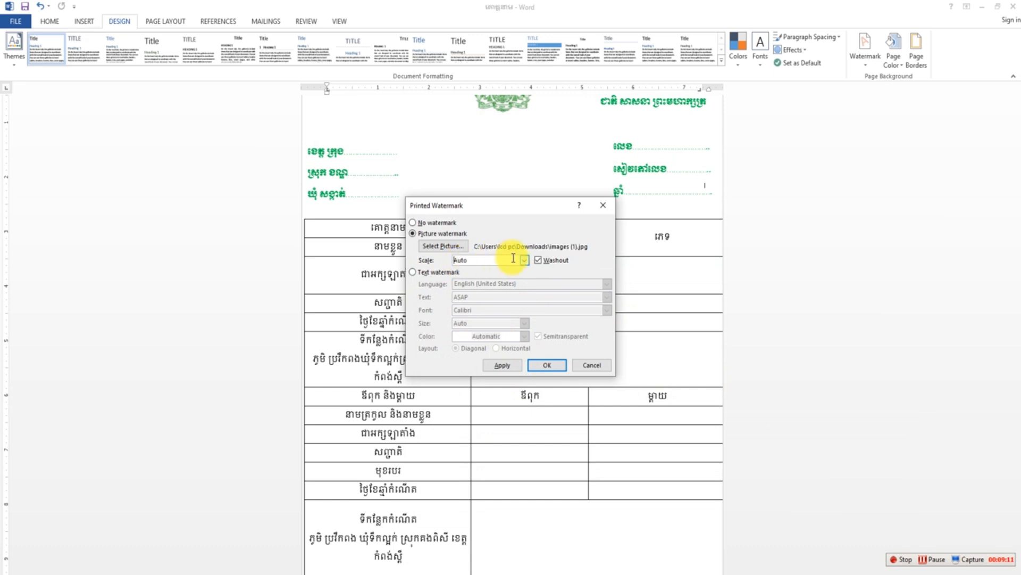
# - Turn off Washout for the picture watermark and apply it to the document
pyautogui.click(537, 261)
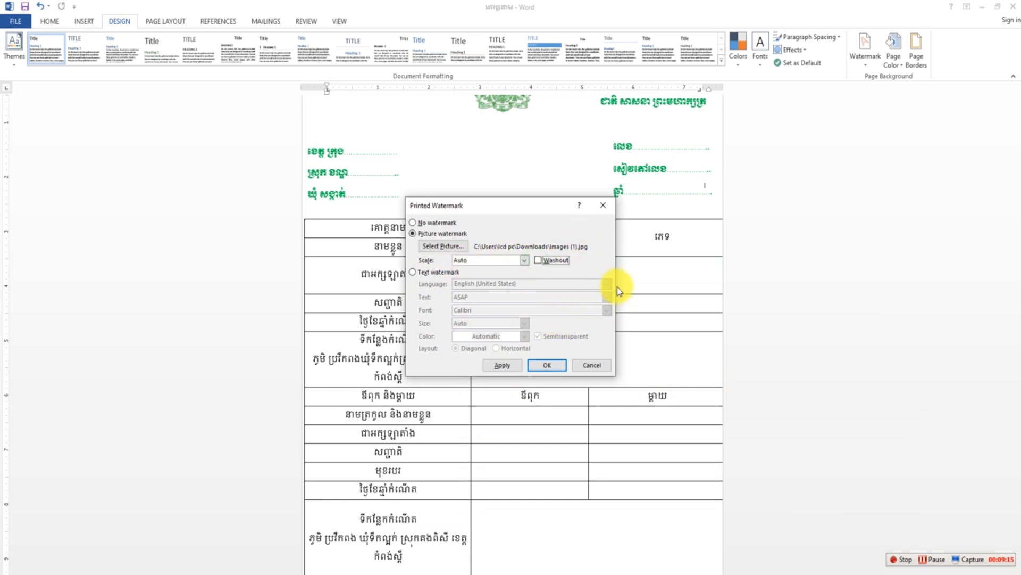
pyautogui.click(537, 366)
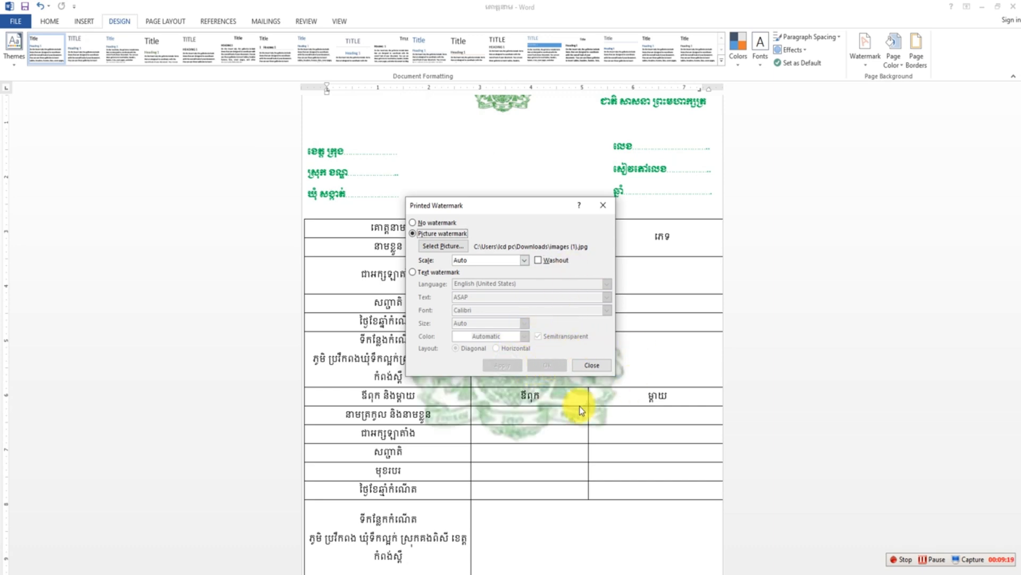
pyautogui.click(596, 365)
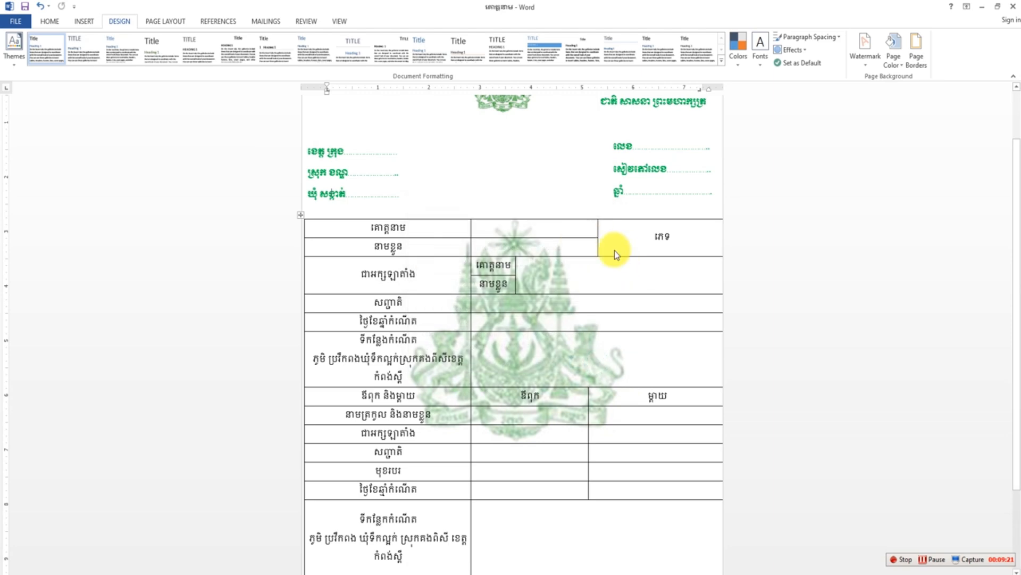
# - Examine how the watermark emblem sits behind the details table across the page
pyautogui.scroll(-2, 654, 256)
pyautogui.scroll(4, 655, 257)
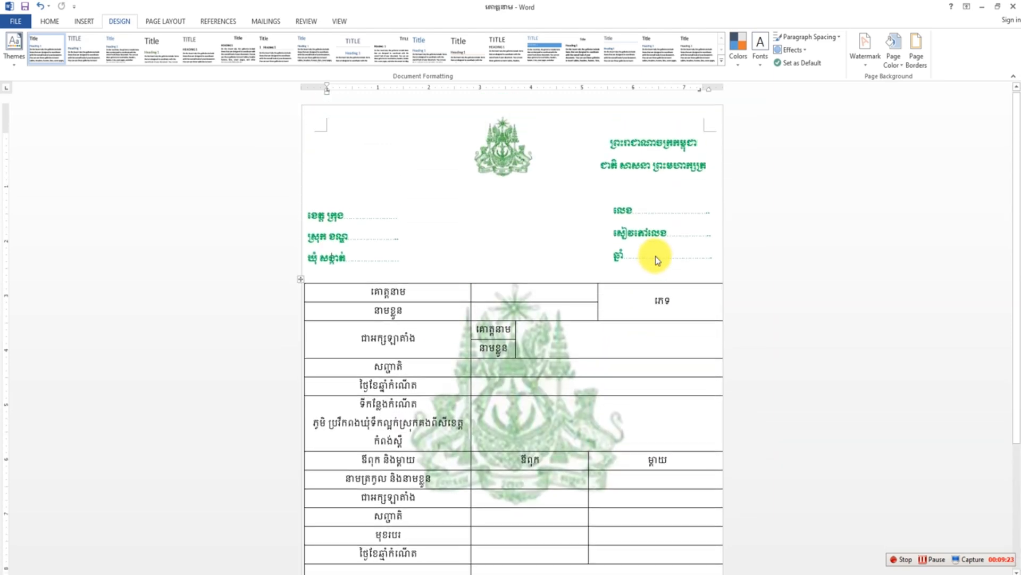
pyautogui.scroll(-5, 656, 257)
pyautogui.scroll(5, 657, 259)
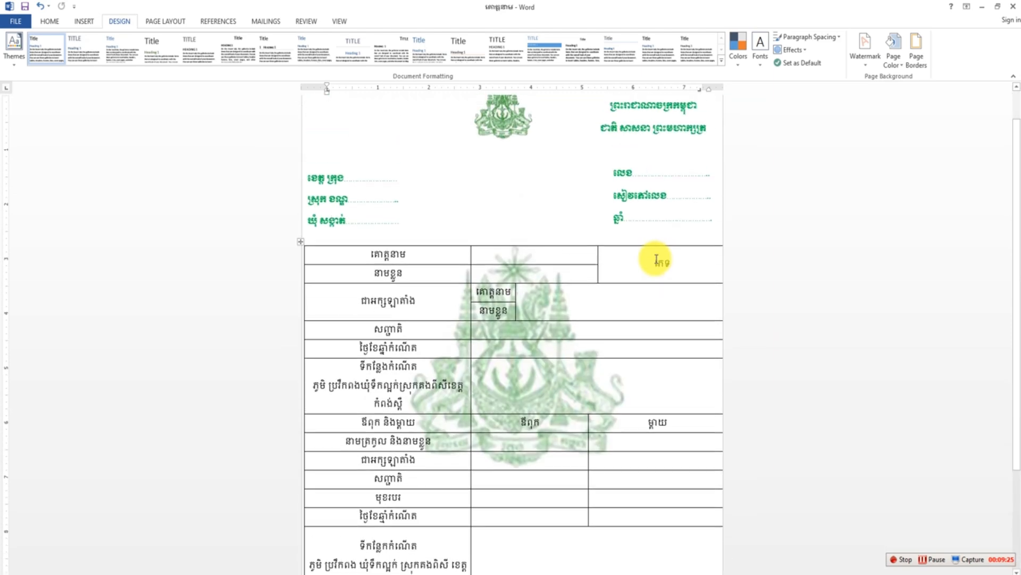
pyautogui.scroll(-5, 712, 206)
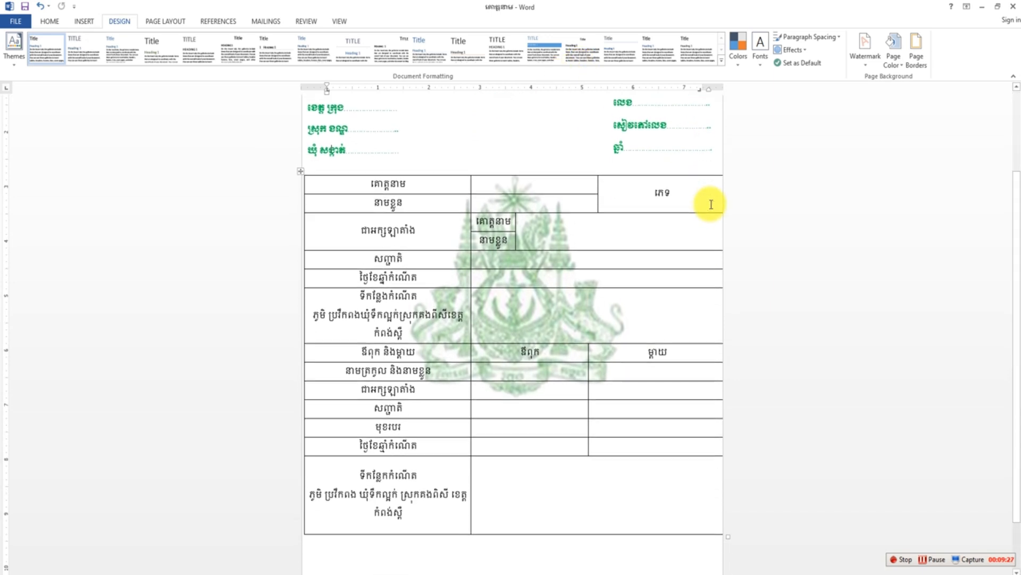
pyautogui.scroll(4, 712, 207)
pyautogui.scroll(1, 712, 207)
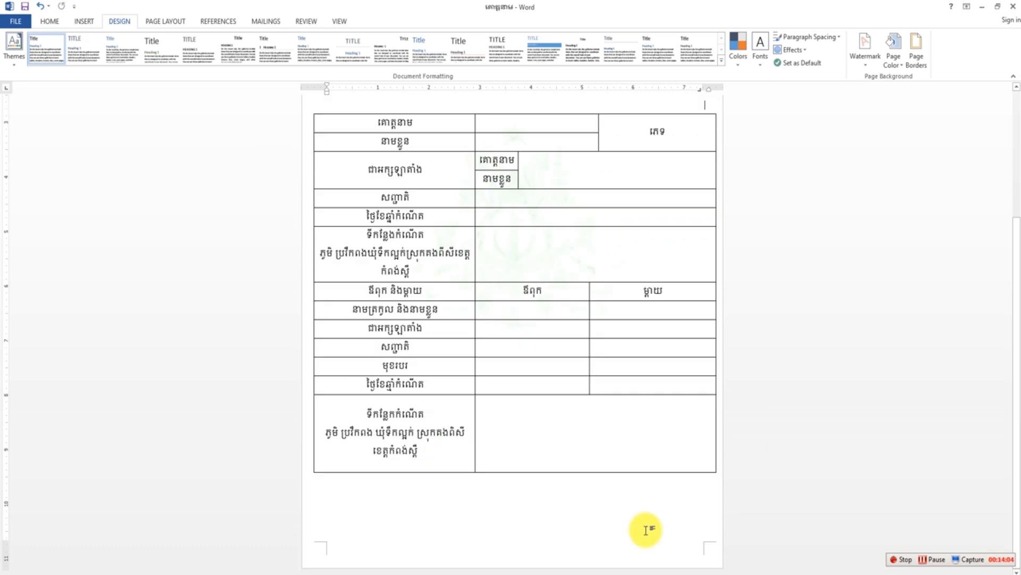
pyautogui.doubleClick(602, 522)
pyautogui.hotkey('ctrl', 'v')
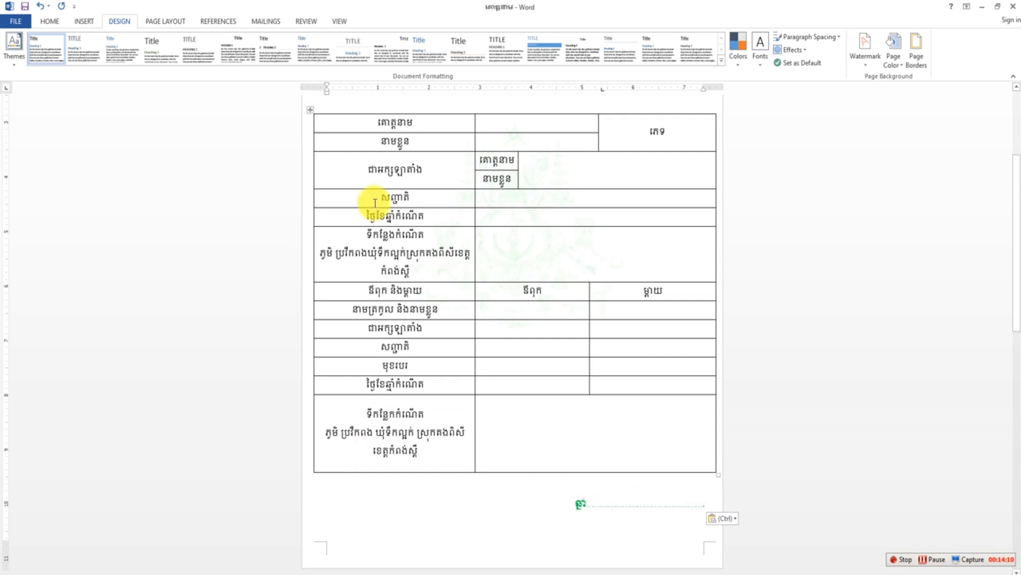
pyautogui.click(40, 8)
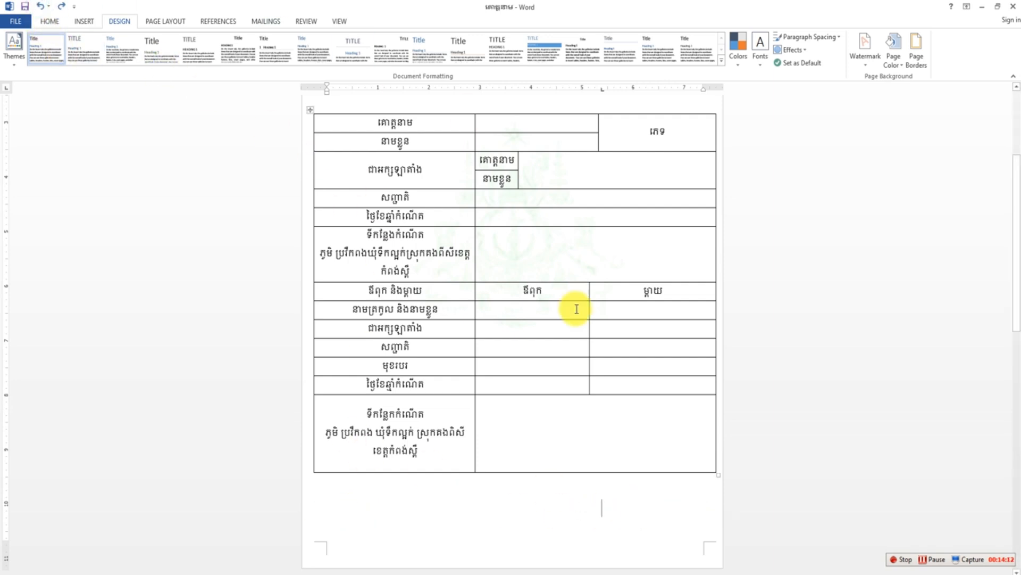
# - Place a copy of the location text box directly below the details table, under the right part of its last row
pyautogui.scroll(4, 367, 203)
pyautogui.click(339, 193)
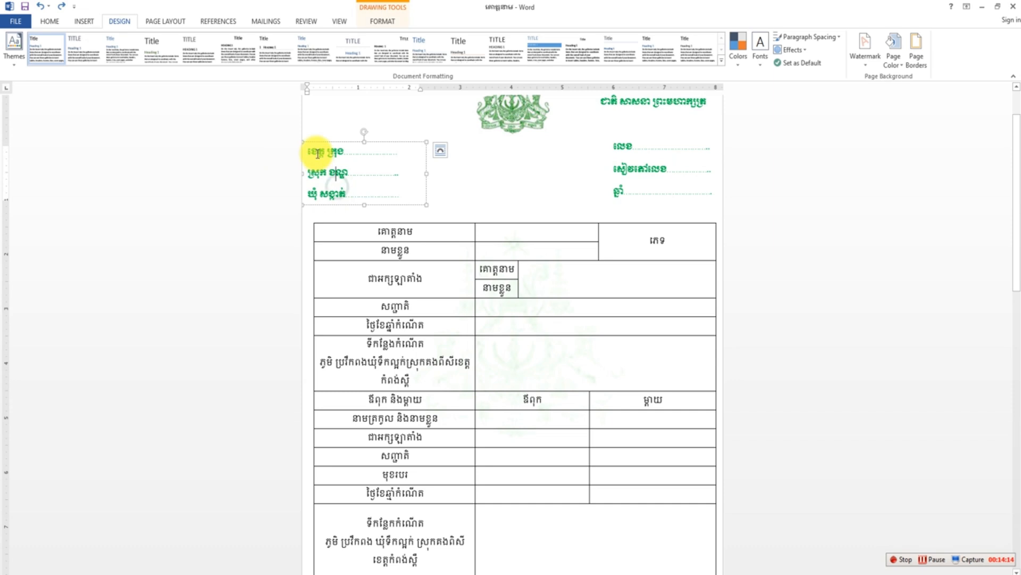
pyautogui.rightClick(419, 140)
pyautogui.click(431, 162)
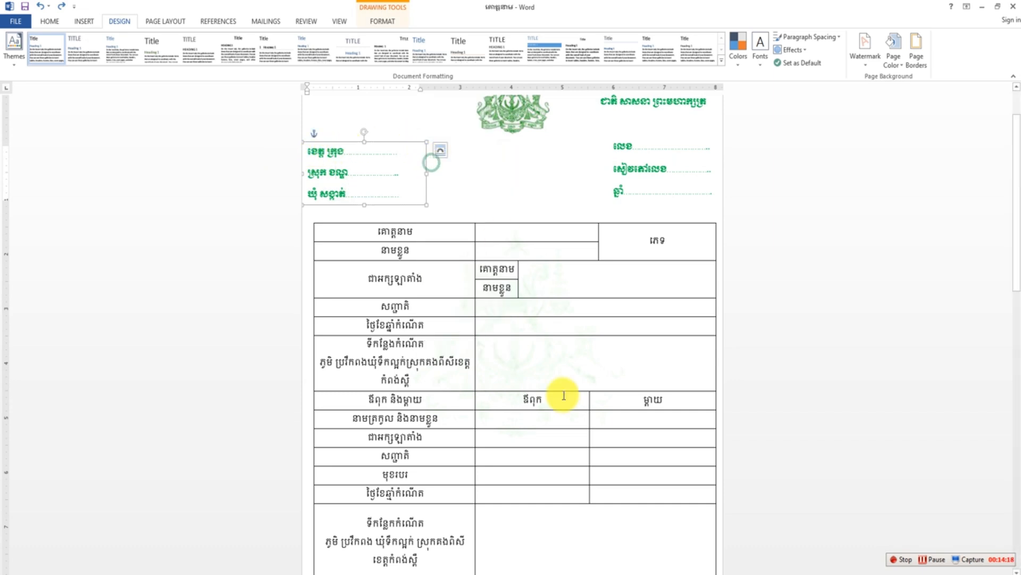
pyautogui.scroll(-1, 593, 492)
pyautogui.scroll(-5, 592, 494)
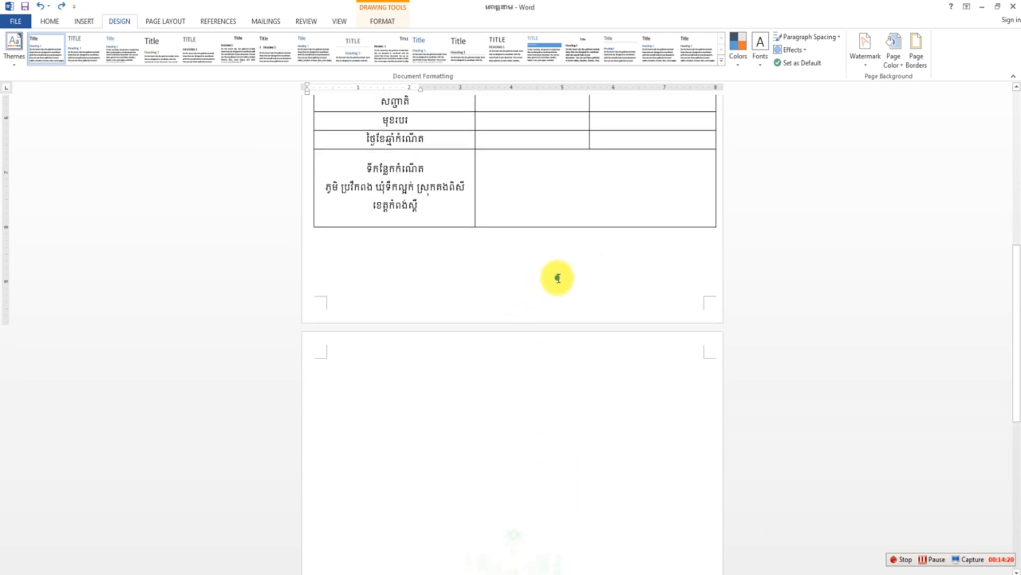
pyautogui.click(559, 278)
pyautogui.hotkey('ctrl', 'v')
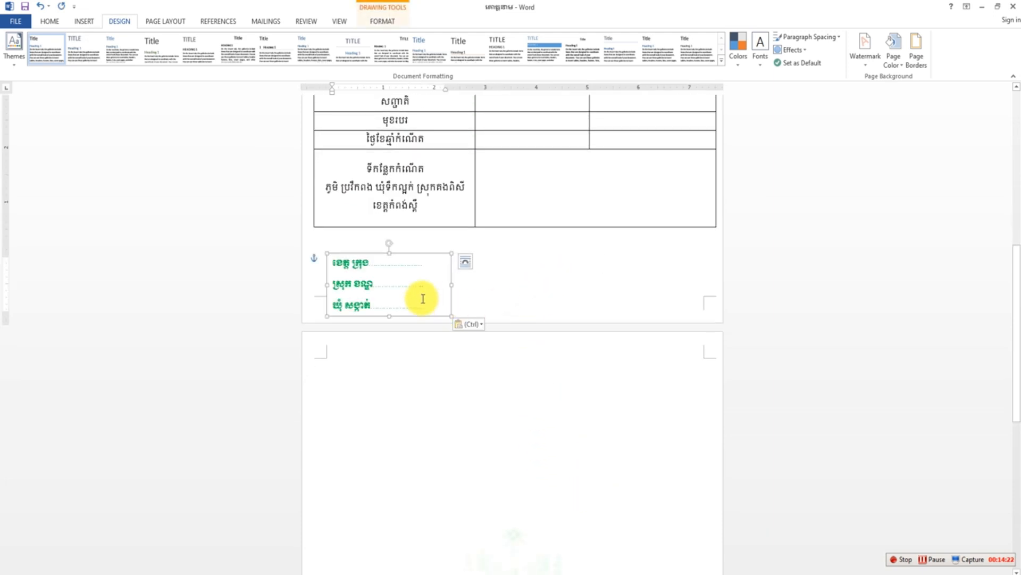
pyautogui.moveTo(386, 255); pyautogui.dragTo(633, 229)
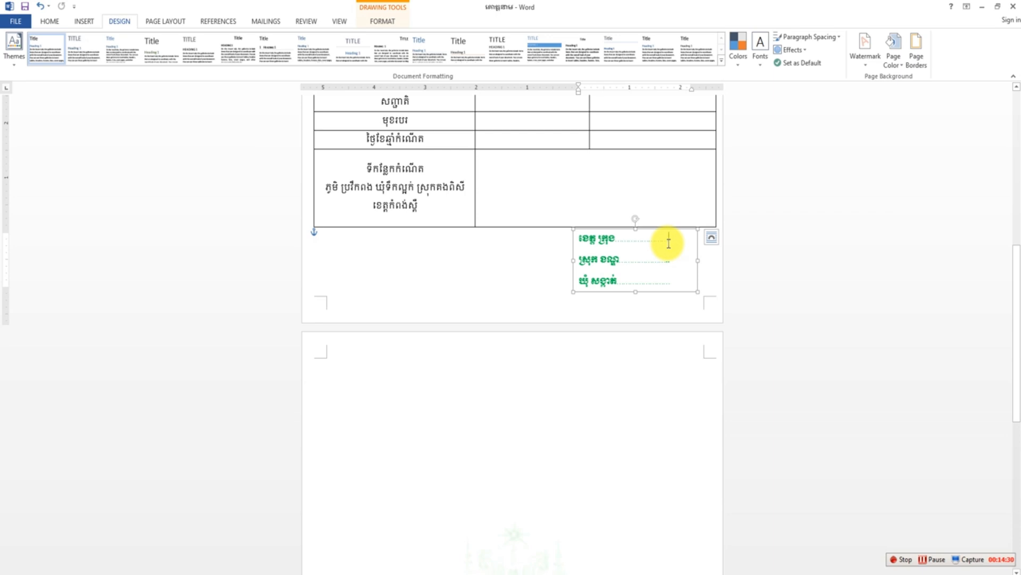
# - Replace the first line of the copied text box with the dotted place and date line ធ្វើនៅ, ថ្ងៃទី, ខែ, ឆ្នាំ
pyautogui.click(668, 243)
pyautogui.press('BackSpace')
pyautogui.press('BackSpace')
pyautogui.press('BackSpace')
pyautogui.press('BackSpace')
pyautogui.press('BackSpace')
pyautogui.press('BackSpace')
pyautogui.press('BackSpace')
pyautogui.press('BackSpace')
pyautogui.press('BackSpace')
pyautogui.press('BackSpace')
pyautogui.press('BackSpace')
pyautogui.press('BackSpace')
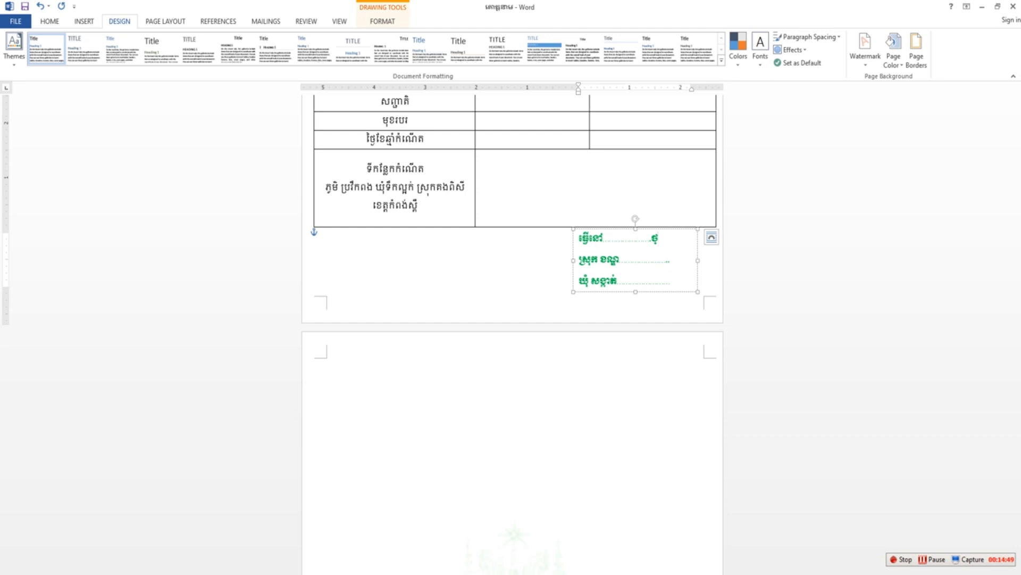
pyautogui.write('្ងៃ')
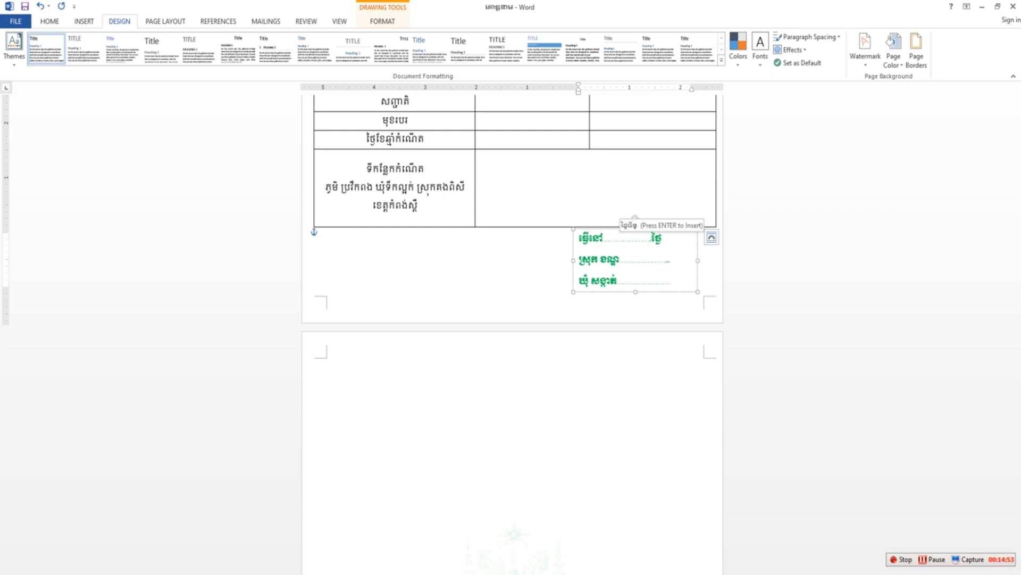
pyautogui.write('ន')
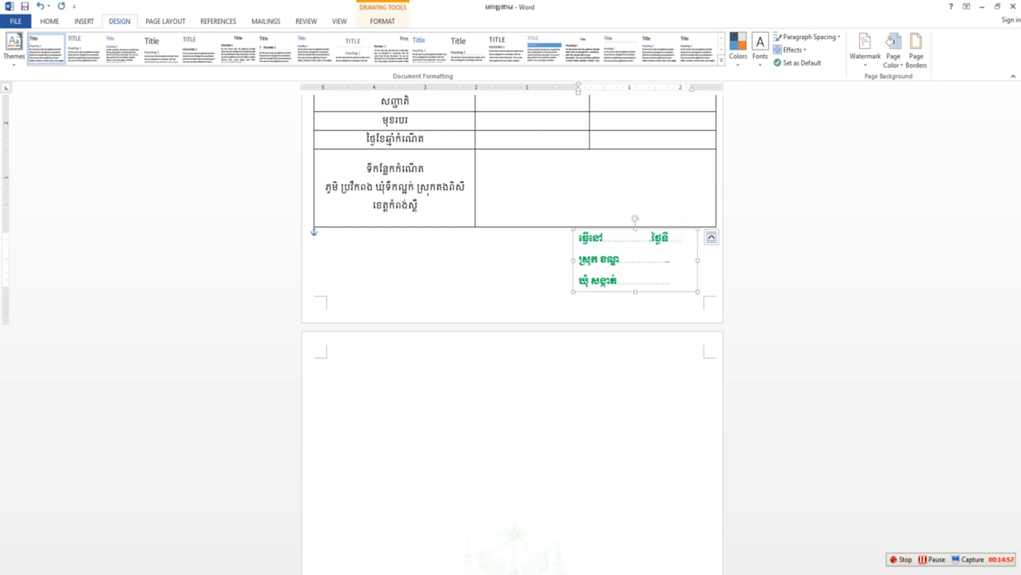
pyautogui.write('ែ......ឆ្នាំ....')
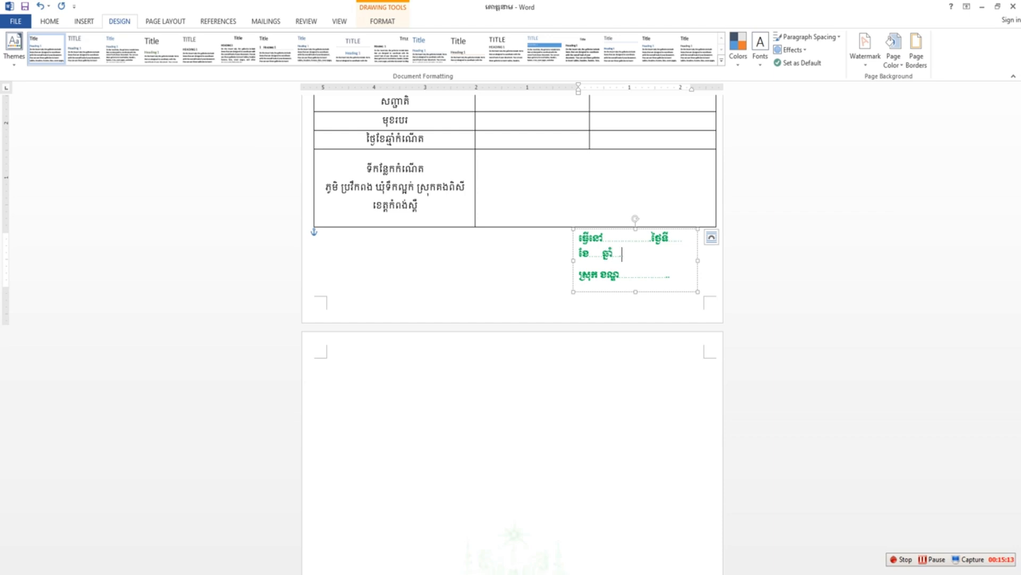
pyautogui.press('BackSpace')
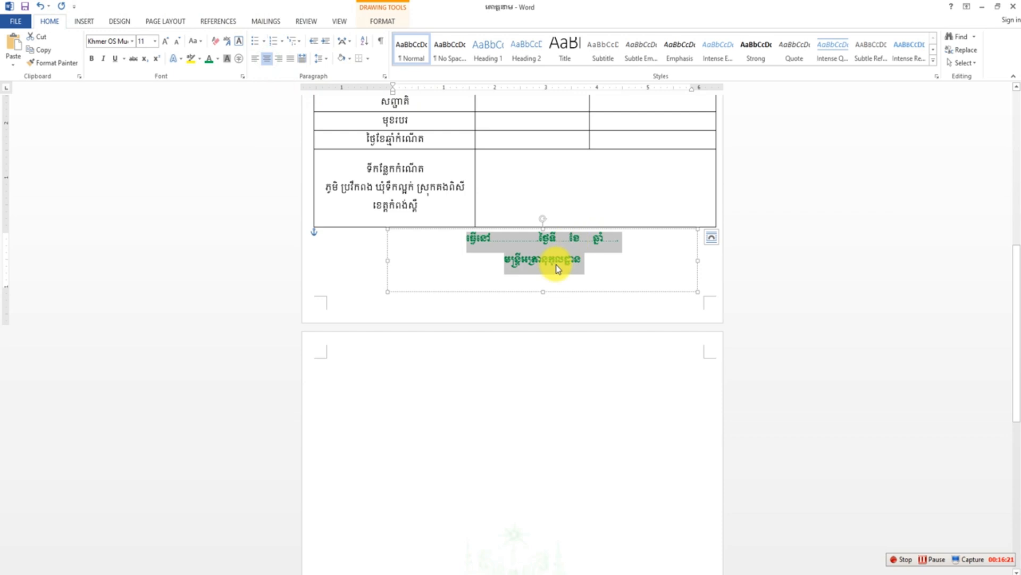
# - Change the font colour of the date line and the official's title line to black
pyautogui.click(217, 58)
pyautogui.click(217, 98)
pyautogui.click(519, 321)
# - Shrink the signature text box in width and height to fit its two lines below the table
pyautogui.click(495, 259)
pyautogui.moveTo(388, 261); pyautogui.dragTo(517, 267)
pyautogui.moveTo(698, 291); pyautogui.dragTo(687, 278)
# - Set the font of the place and date line in the signature text box to Khmer OS
pyautogui.click(610, 295)
pyautogui.click(596, 228)
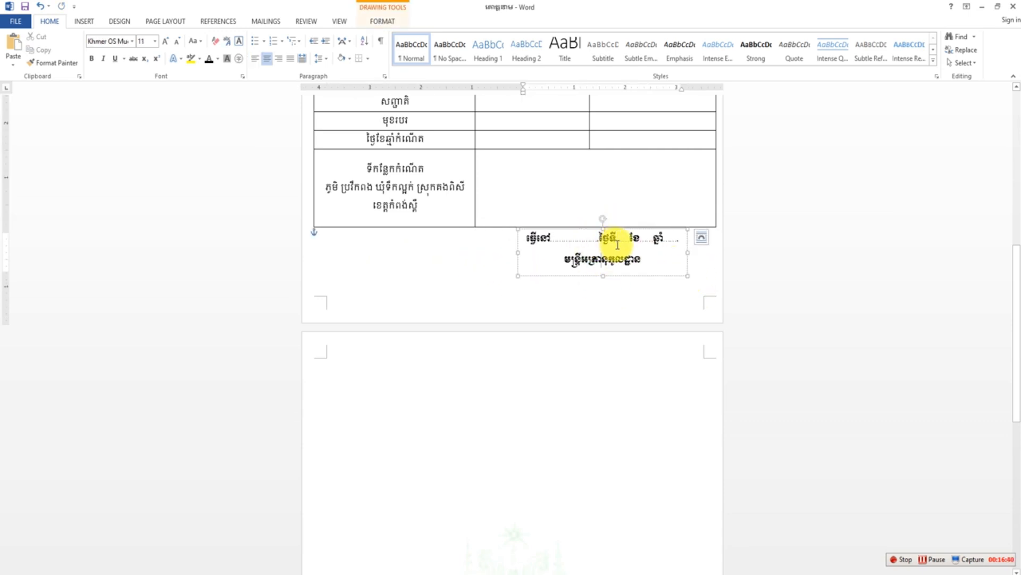
pyautogui.moveTo(679, 237); pyautogui.dragTo(497, 229)
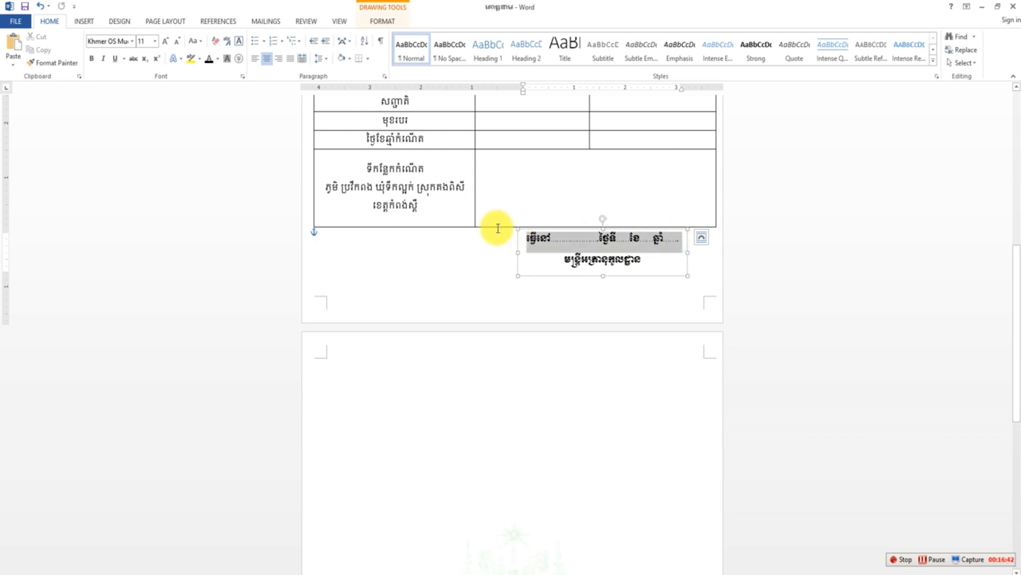
pyautogui.click(132, 41)
pyautogui.click(124, 178)
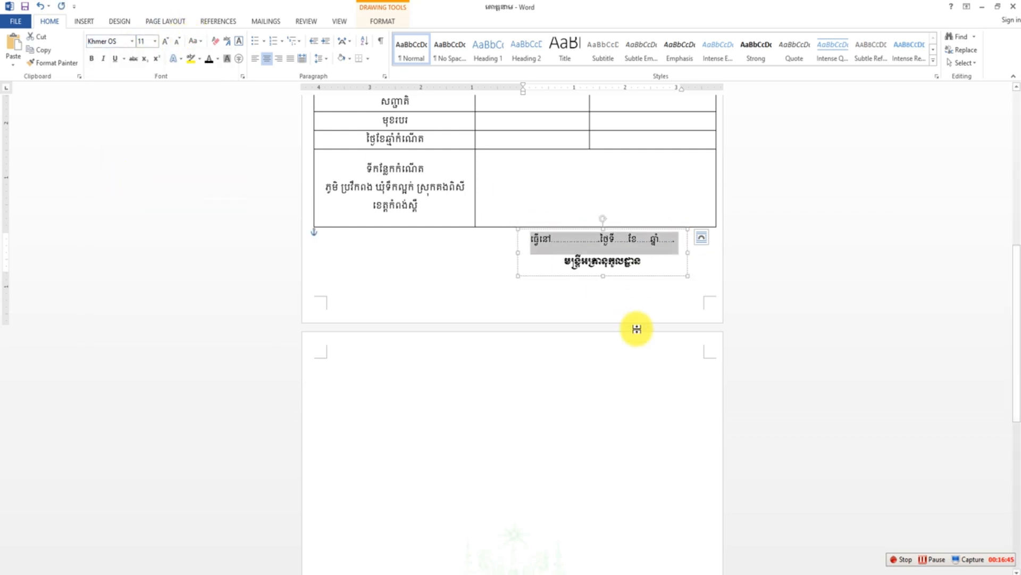
pyautogui.click(648, 302)
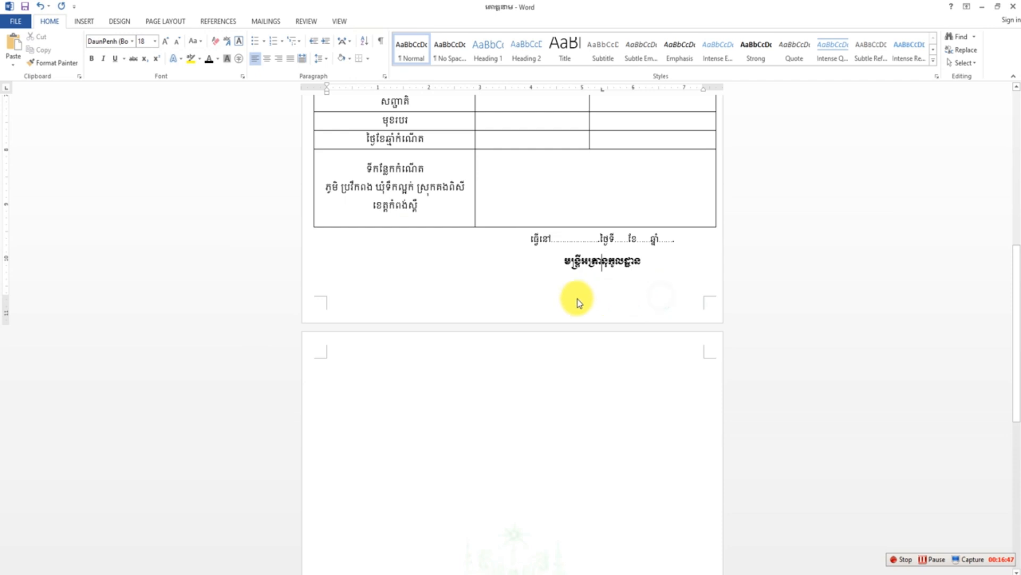
# - Examine the page layout from the header and emblem to the signature block
pyautogui.scroll(3, 647, 265)
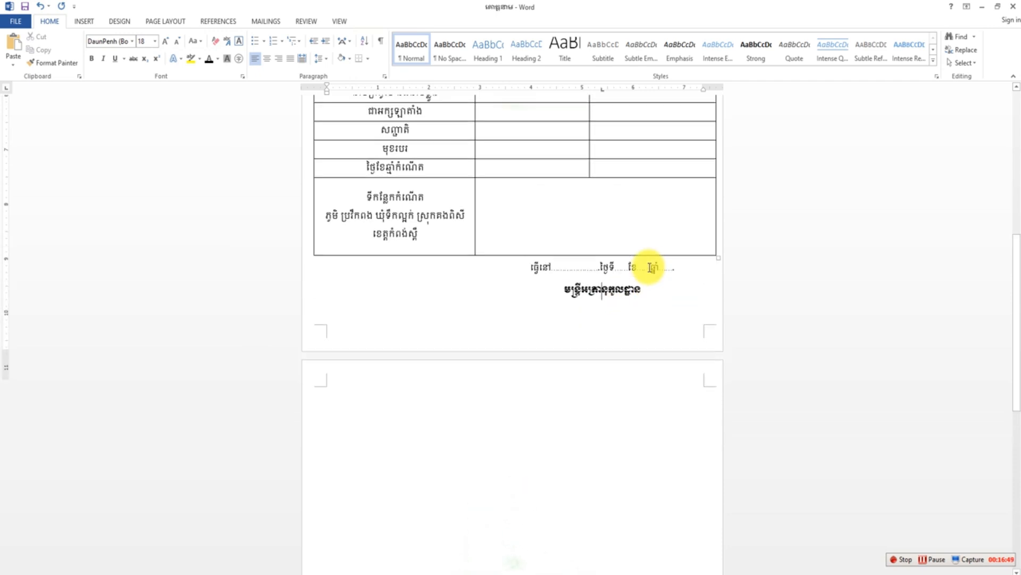
pyautogui.scroll(7, 649, 266)
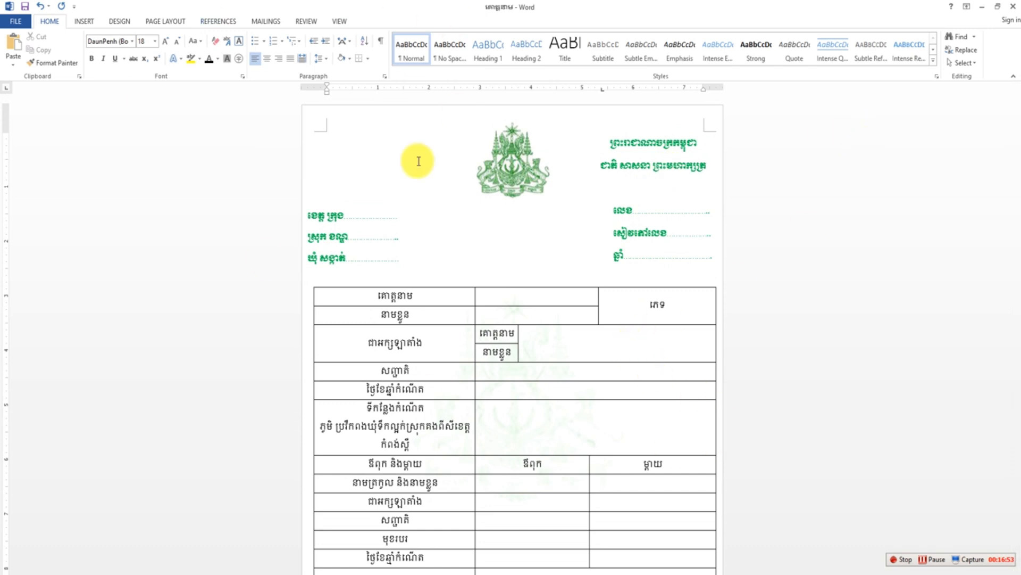
pyautogui.scroll(-3, 447, 141)
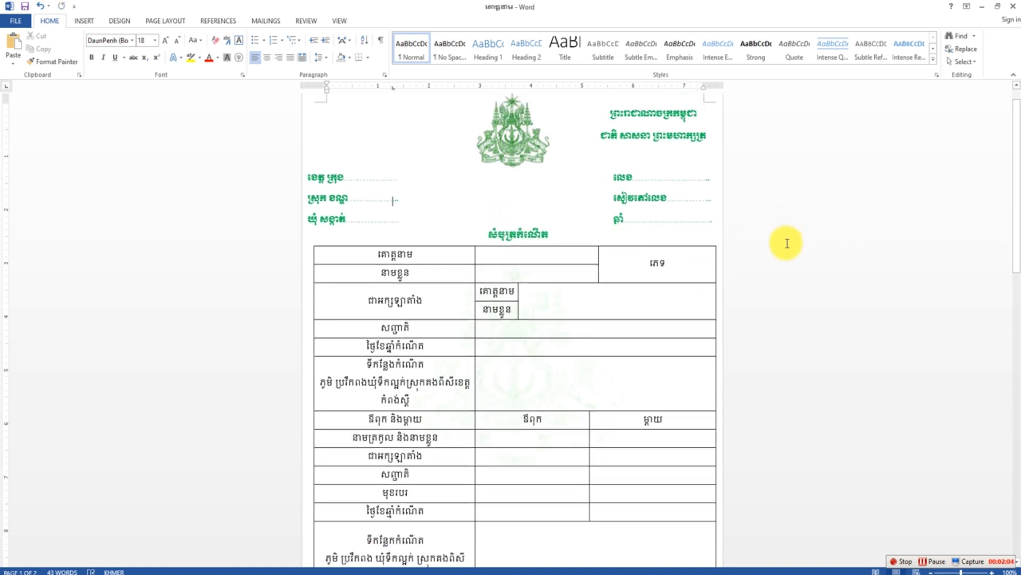
pyautogui.scroll(-2, 820, 229)
pyautogui.scroll(-5, 829, 208)
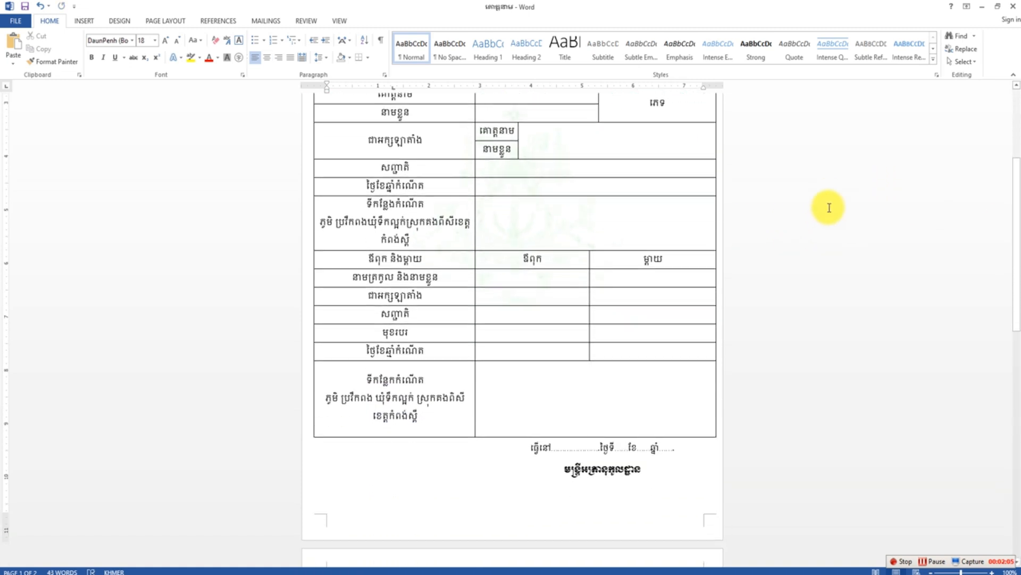
pyautogui.scroll(6, 829, 208)
pyautogui.scroll(2, 829, 211)
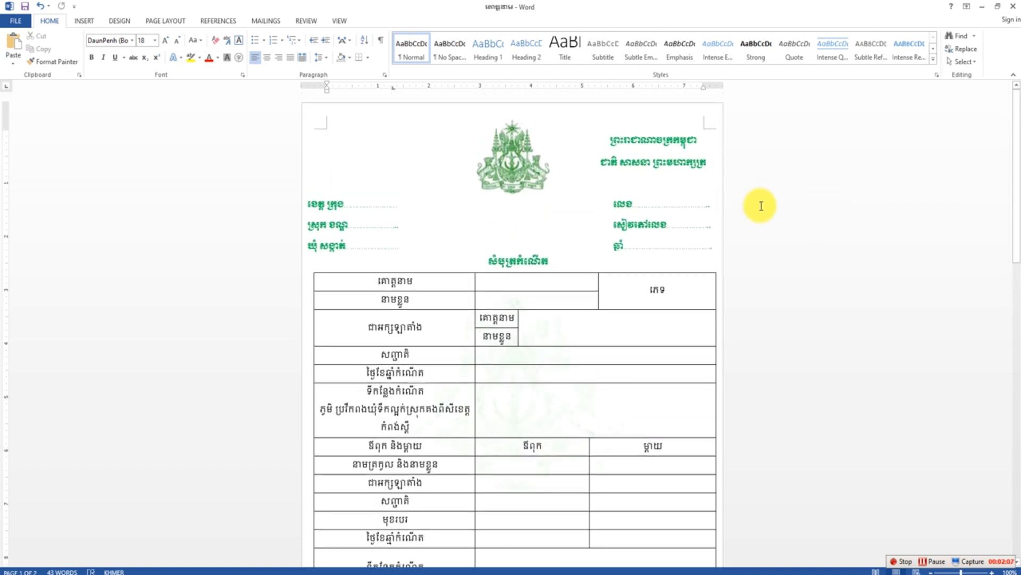
# - Move the village, commune, district and province text from the last row's label cell into the empty cell beside it
pyautogui.scroll(-6, 358, 422)
pyautogui.click(323, 426)
pyautogui.moveTo(323, 425); pyautogui.dragTo(452, 447)
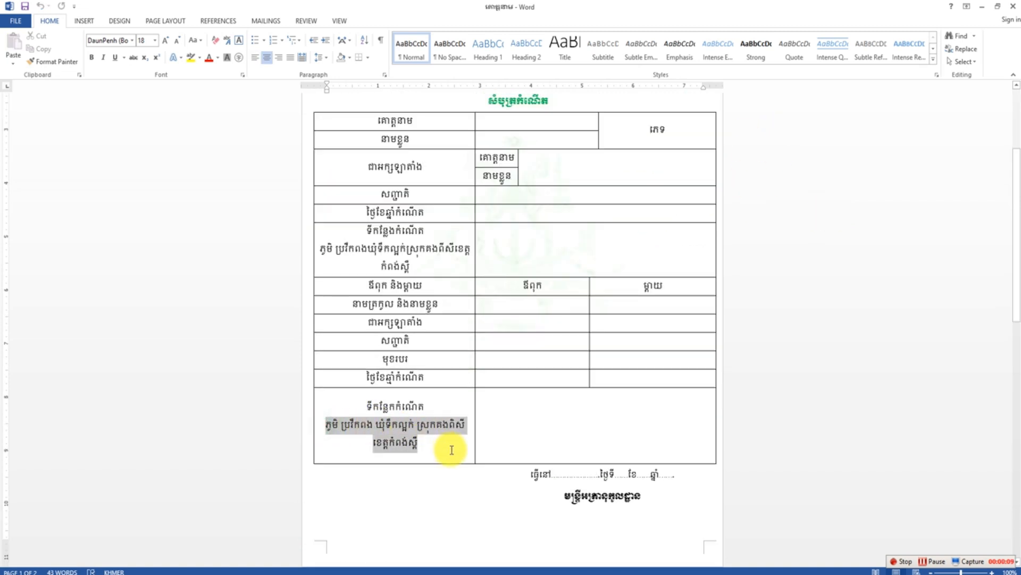
pyautogui.rightClick(424, 433)
pyautogui.click(444, 214)
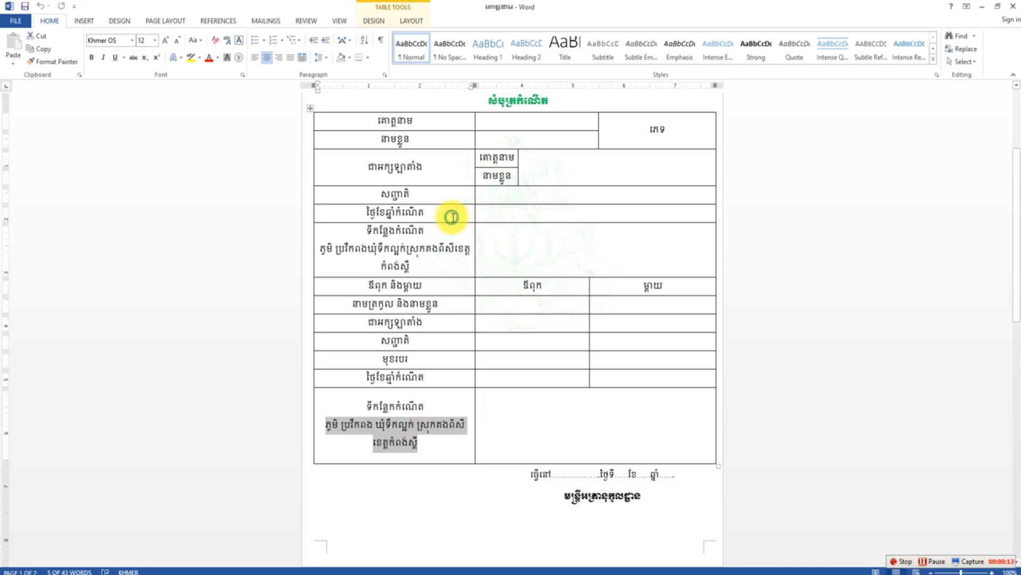
pyautogui.click(547, 408)
pyautogui.write('ភូមិ ប្រៃកពង ឃុំទឹកល្អក់ ស្រុកគងពិសី ខេត្តកំពង់ស្ពឺ')
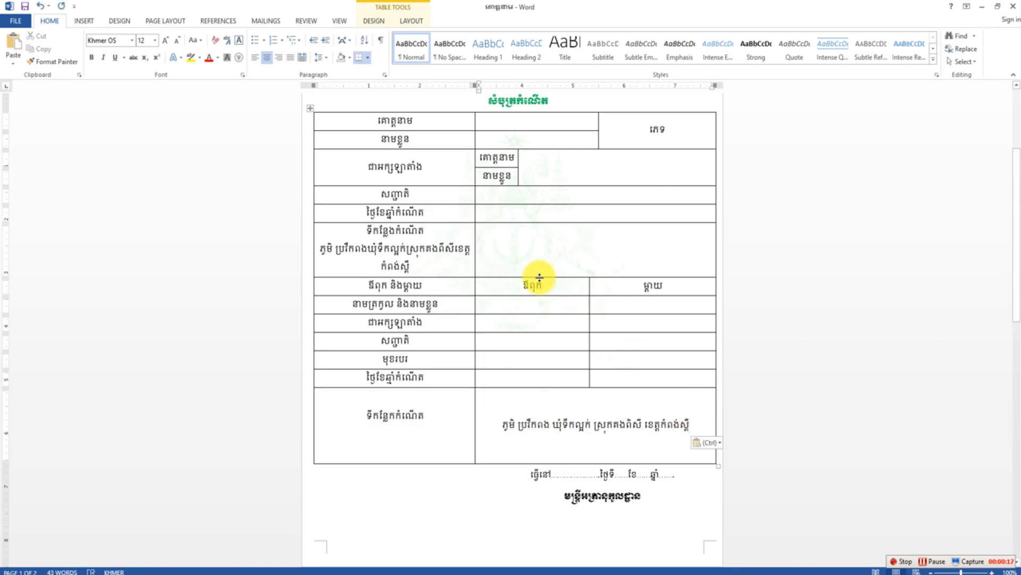
# - Move the address text from the upper place-of-birth label into the cell beside it, and space apart its village, commune and district parts
pyautogui.moveTo(318, 249); pyautogui.dragTo(460, 266)
pyautogui.hotkey('ctrl', 'c')
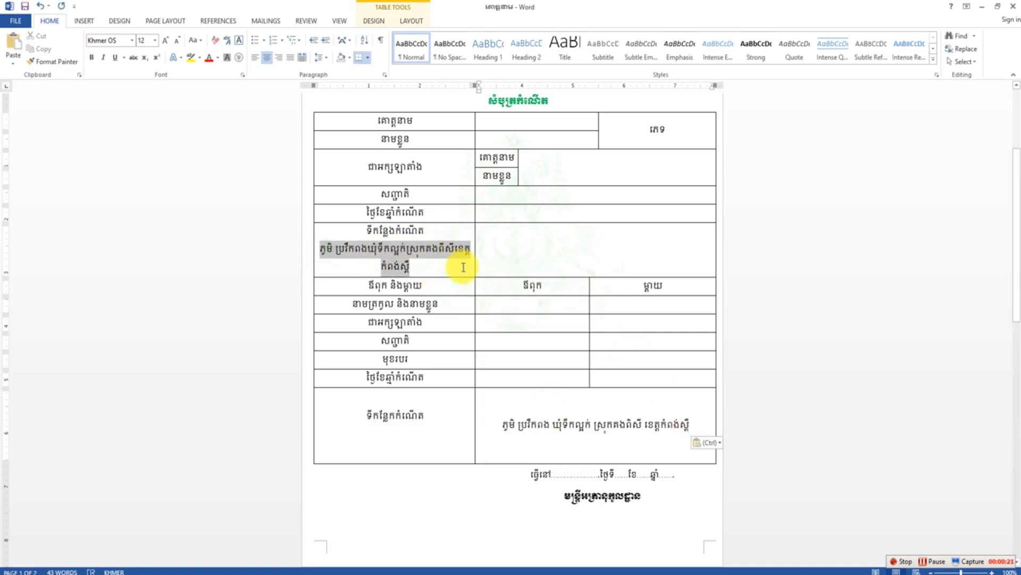
pyautogui.rightClick(445, 254)
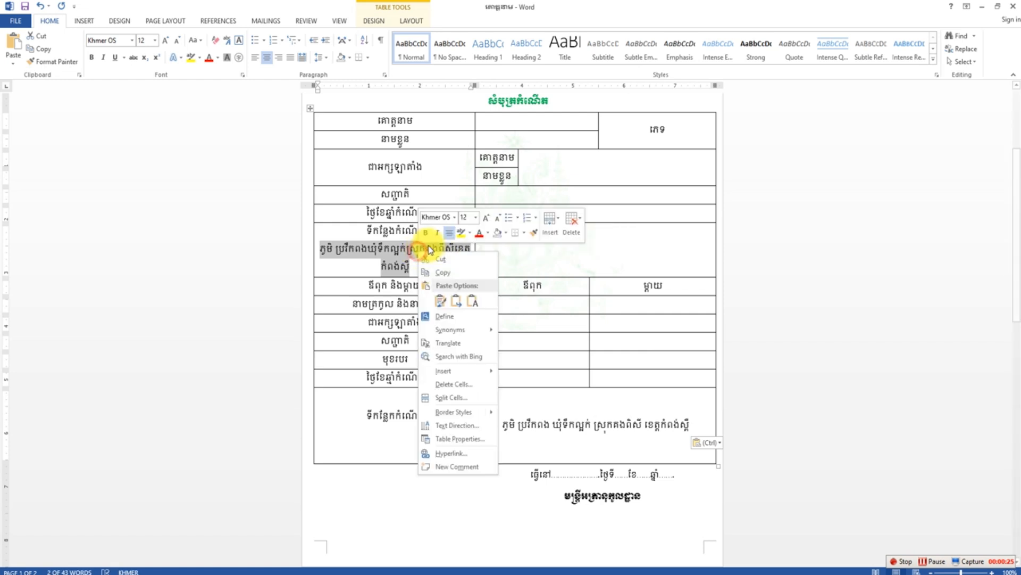
pyautogui.click(458, 270)
pyautogui.click(513, 261)
pyautogui.hotkey('ctrl', 'v')
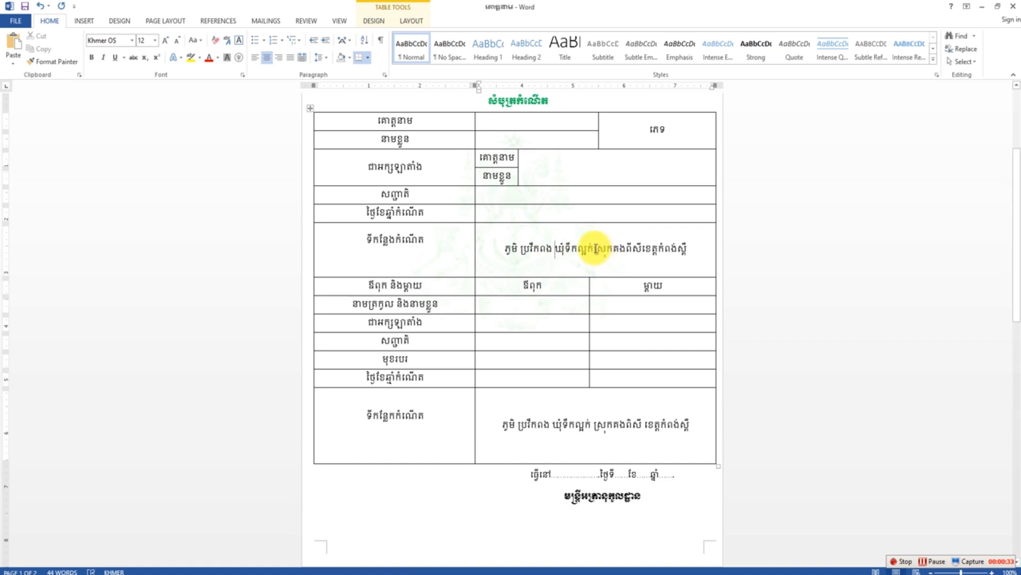
pyautogui.click(594, 246)
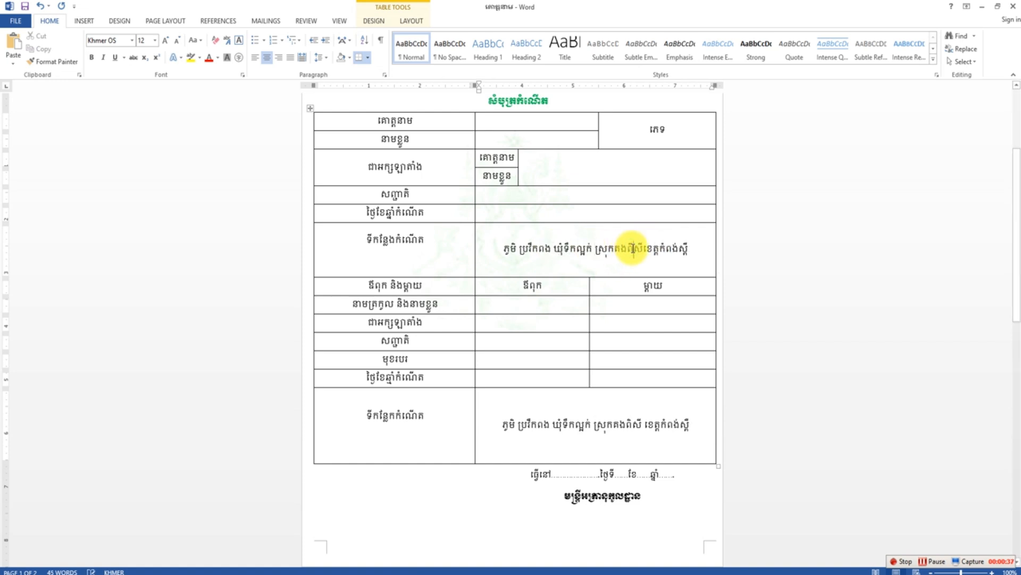
# - Retype the end of the word ឆ្នាំ in the parents' date-of-birth label ថ្ងៃខែឆ្នាំកំណើត
pyautogui.click(394, 377)
pyautogui.press('BackSpace')
pyautogui.press('BackSpace')
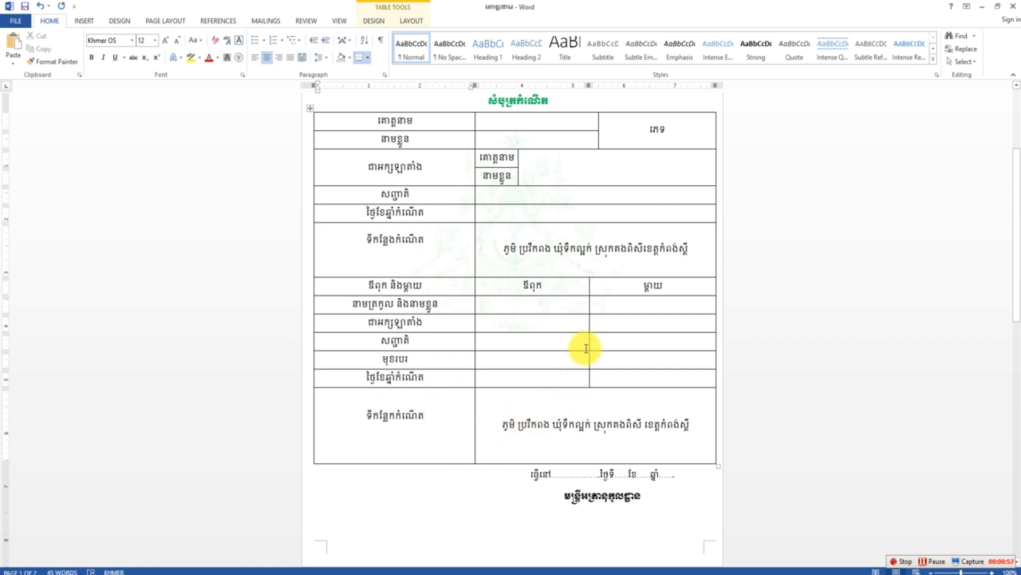
# - Review the completed table and both address rows, and open the print preview of the document
pyautogui.scroll(-1, 593, 326)
pyautogui.scroll(3, 594, 326)
pyautogui.scroll(4, 594, 327)
pyautogui.scroll(-3, 594, 326)
pyautogui.scroll(-2, 594, 326)
pyautogui.scroll(4, 594, 326)
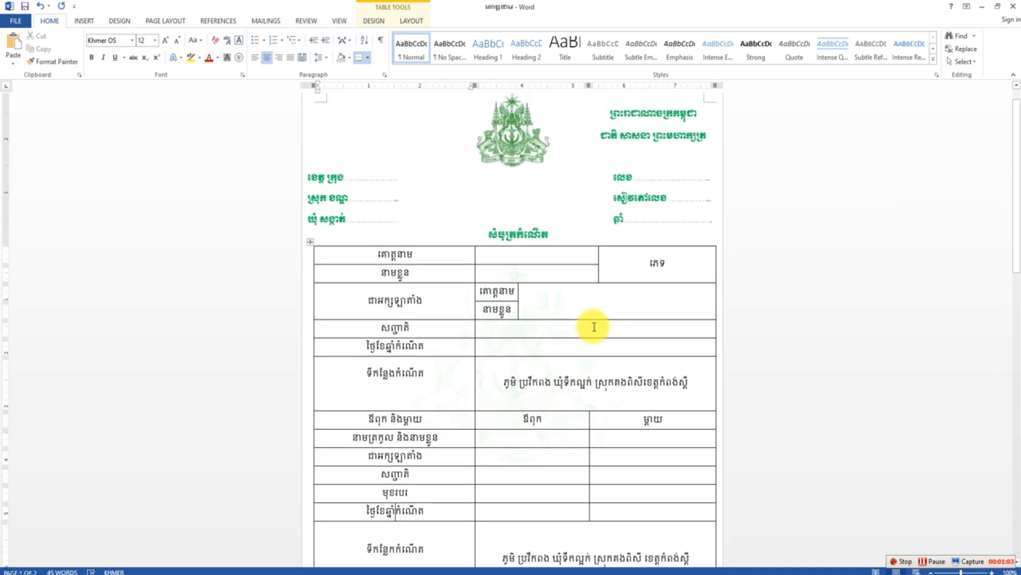
pyautogui.scroll(1, 595, 326)
pyautogui.scroll(-1, 613, 285)
pyautogui.scroll(1, 613, 285)
pyautogui.scroll(-5, 613, 284)
pyautogui.scroll(1, 613, 286)
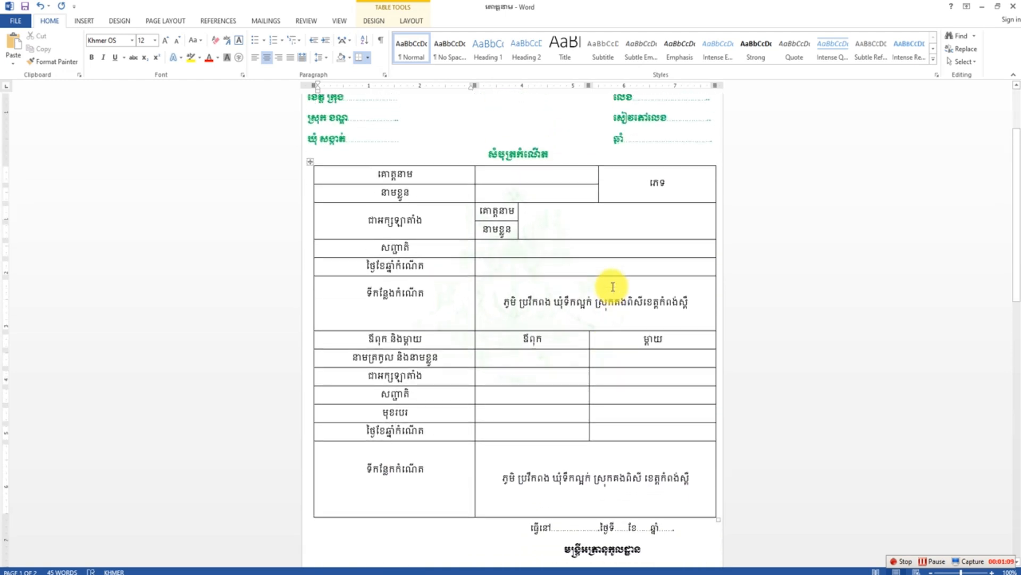
pyautogui.hotkey('ctrl', 'p')
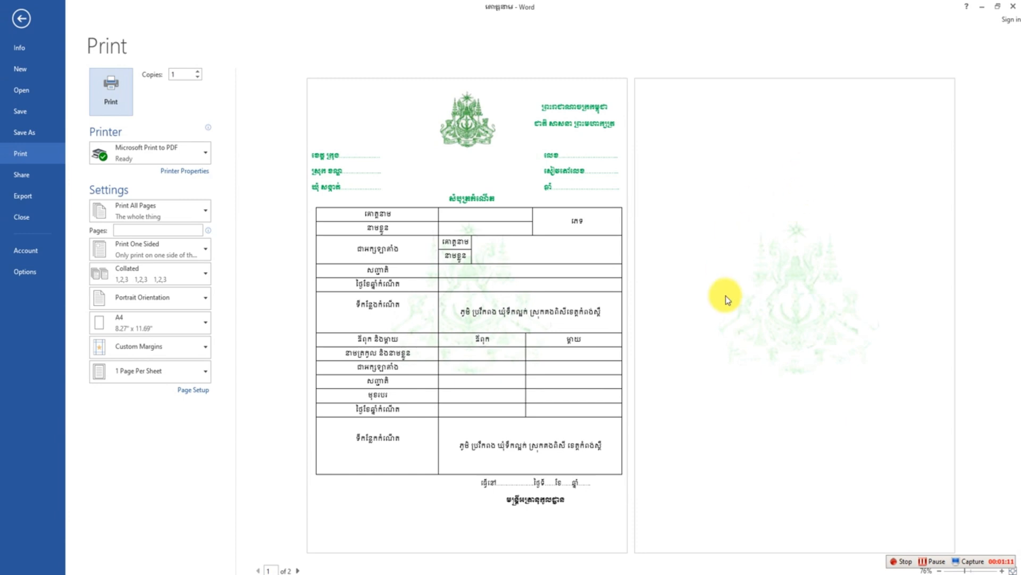